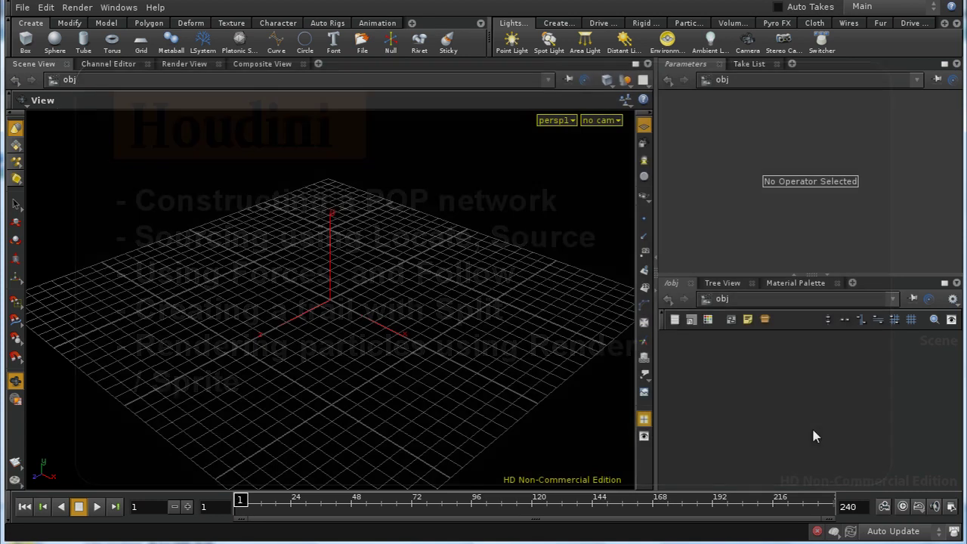
View the part network context and return to the obj network.
{"action": "left_click", "coordinate": [754, 300]}
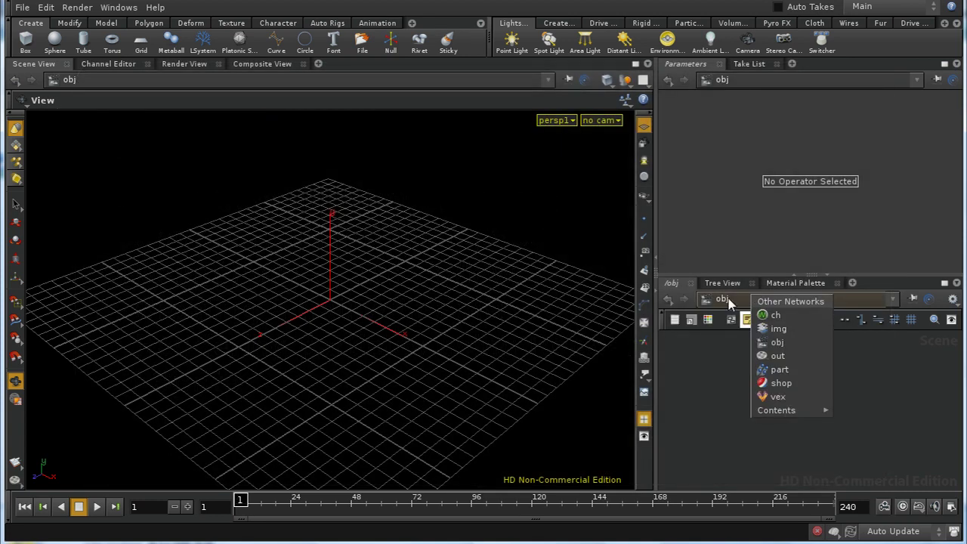
{"action": "left_click", "coordinate": [728, 298]}
{"action": "left_click", "coordinate": [728, 299]}
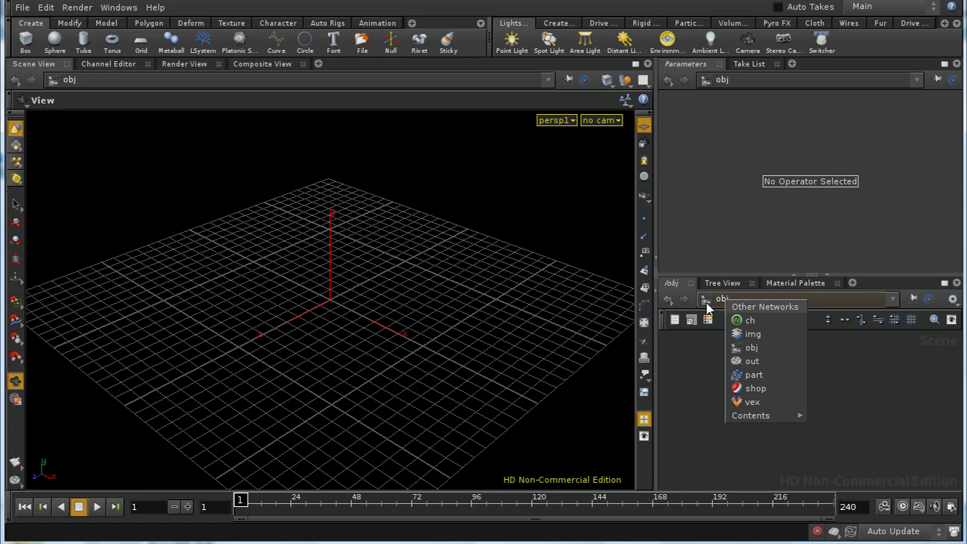
{"action": "left_click", "coordinate": [747, 374]}
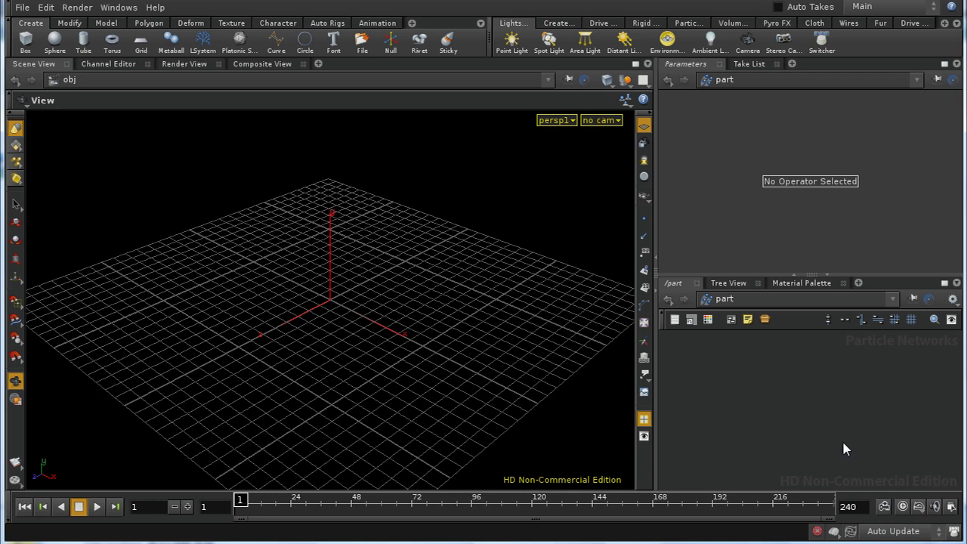
{"action": "left_click", "coordinate": [747, 299]}
{"action": "left_click", "coordinate": [764, 345]}
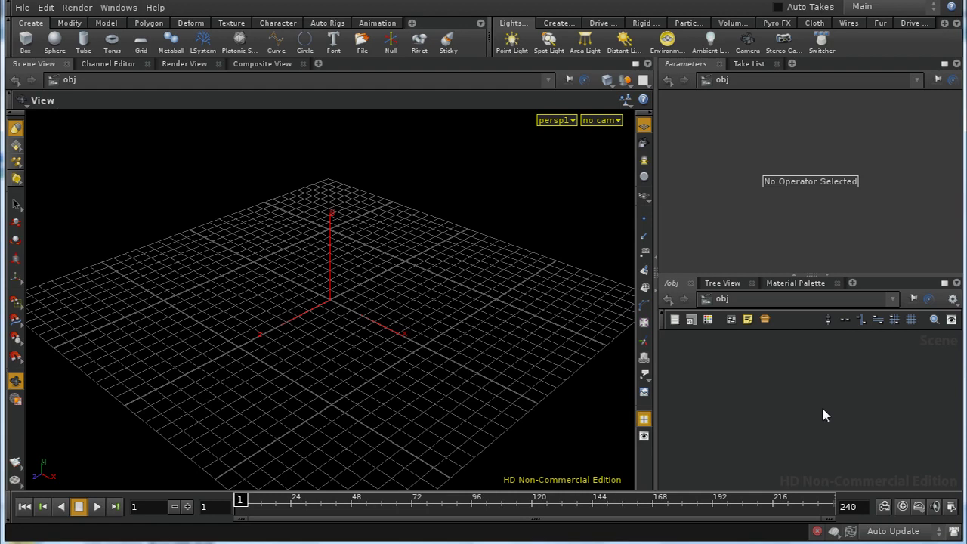
Create a Geometry object at the obj level and delete the default File node inside it.
{"action": "key", "text": "Tab"}
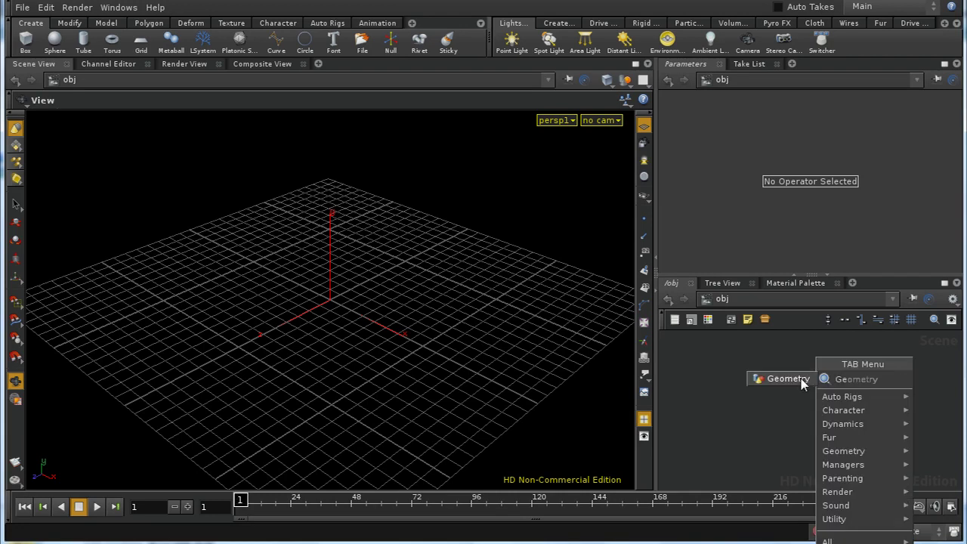
{"action": "left_click", "coordinate": [802, 379]}
{"action": "left_click", "coordinate": [820, 398]}
{"action": "double_click", "coordinate": [821, 400]}
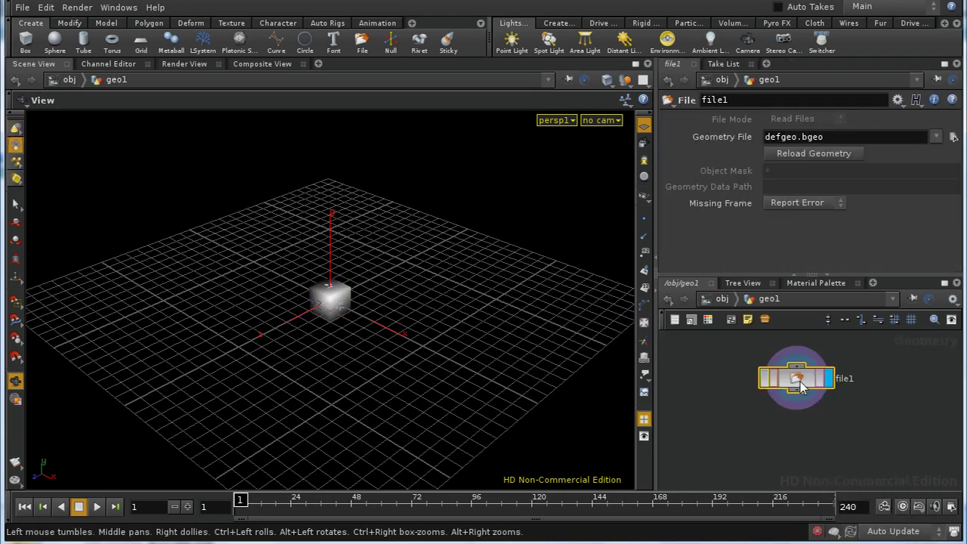
{"action": "key", "text": "Delete"}
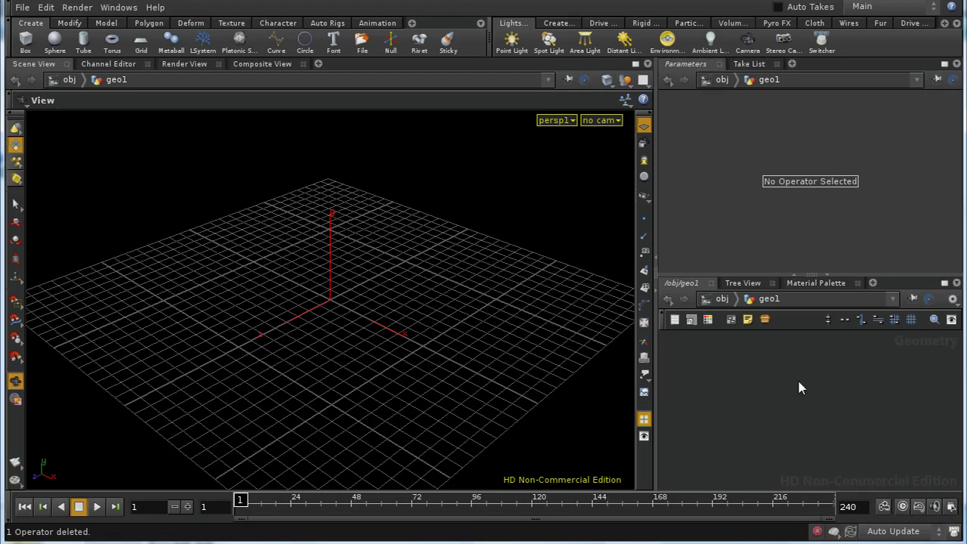
Add a POP Network node inside the geometry object, check its Input Geo settings and go inside the node.
{"action": "key", "text": "Tab"}
{"action": "type", "text": "pop"}
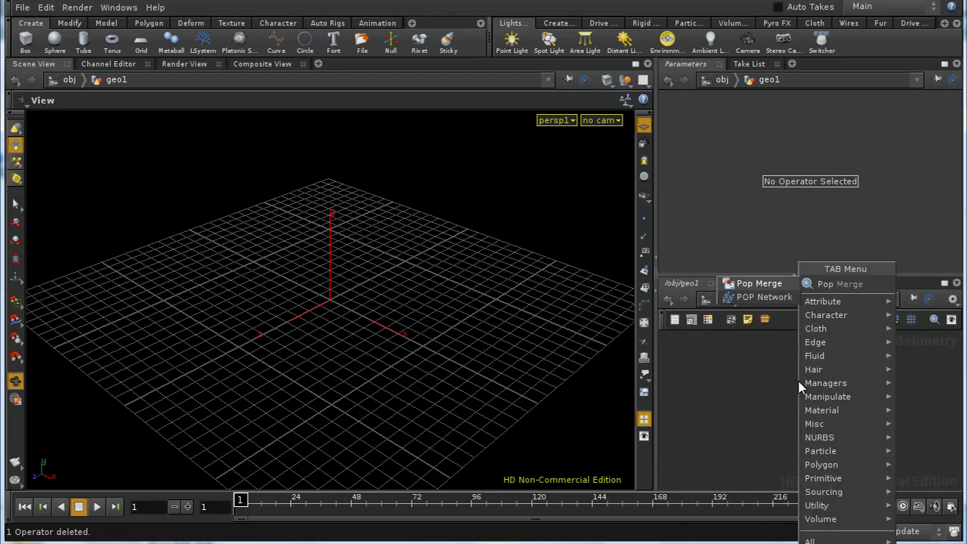
{"action": "left_click", "coordinate": [770, 296]}
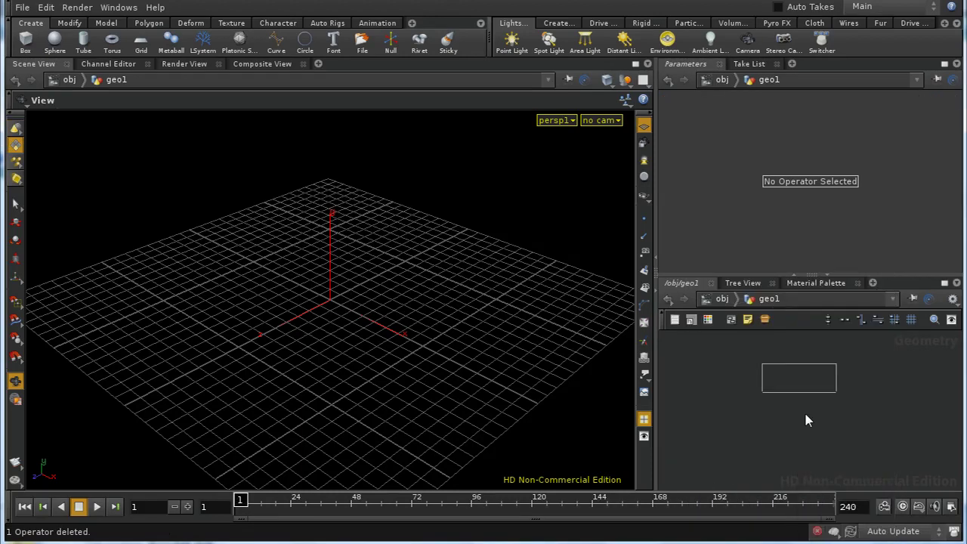
{"action": "left_click", "coordinate": [808, 423]}
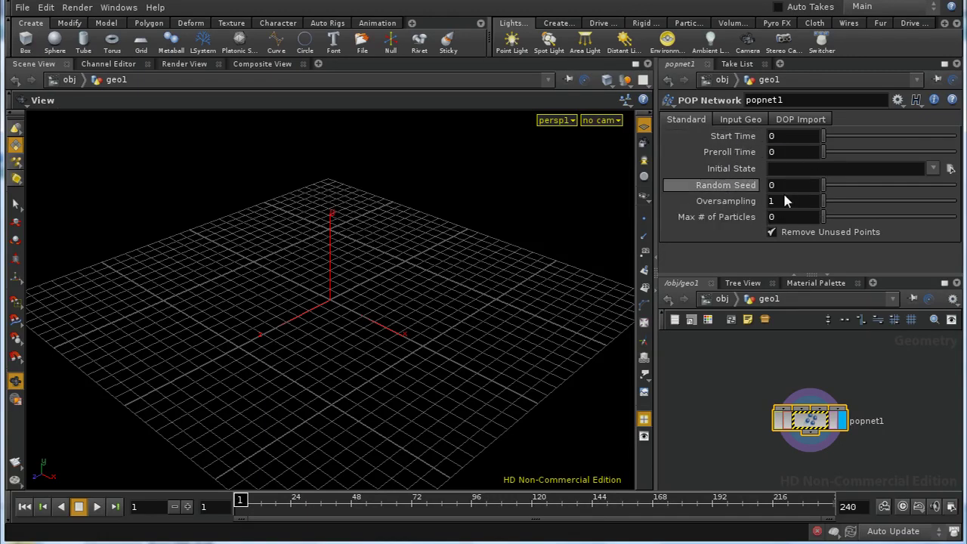
{"action": "left_click", "coordinate": [737, 122]}
{"action": "left_click", "coordinate": [681, 119]}
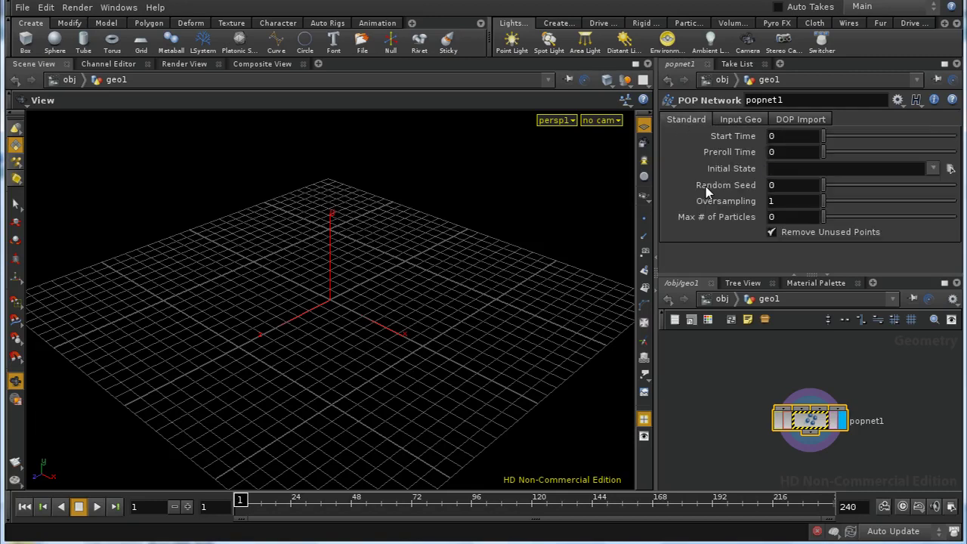
{"action": "double_click", "coordinate": [816, 423]}
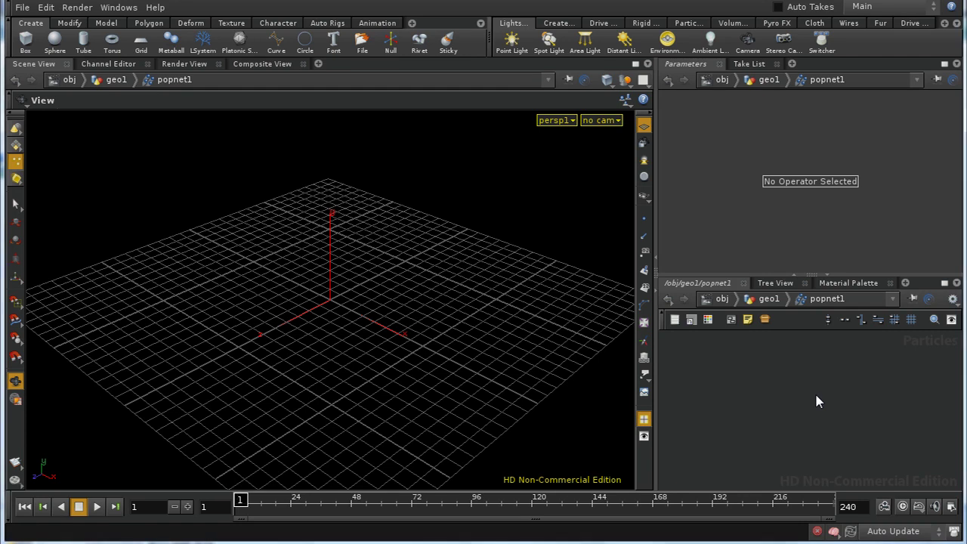
Add a Source node to the POP network.
{"action": "key", "text": "Tab"}
{"action": "type", "text": "Source"}
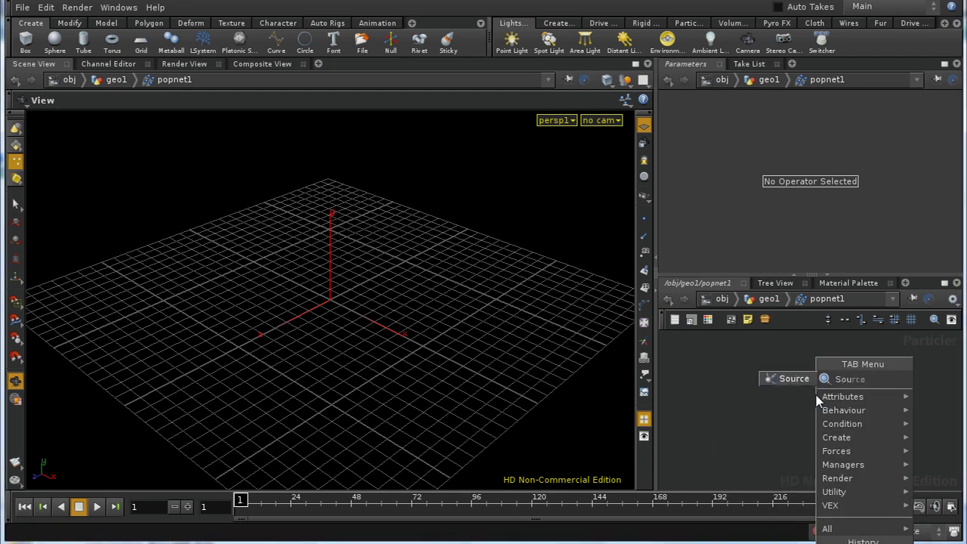
{"action": "left_click", "coordinate": [793, 380]}
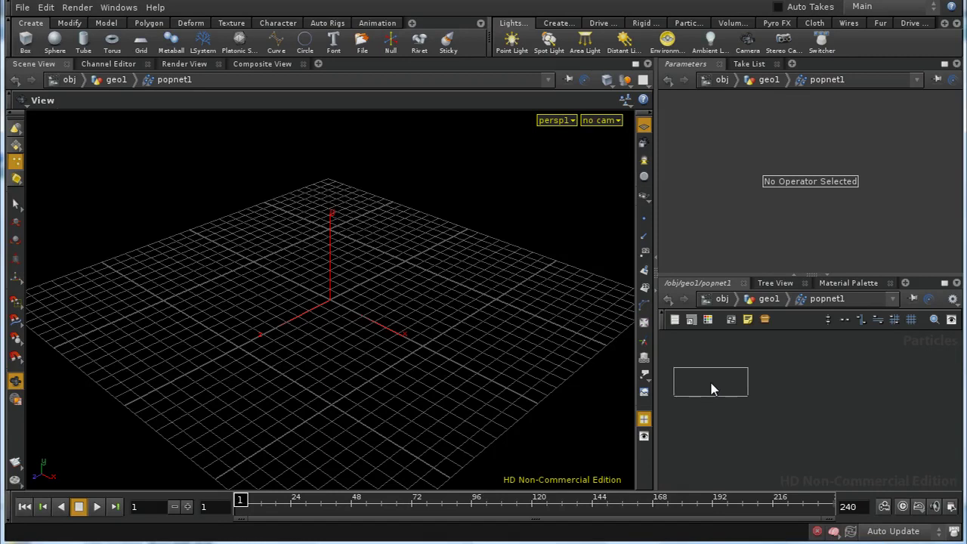
{"action": "left_click", "coordinate": [712, 387]}
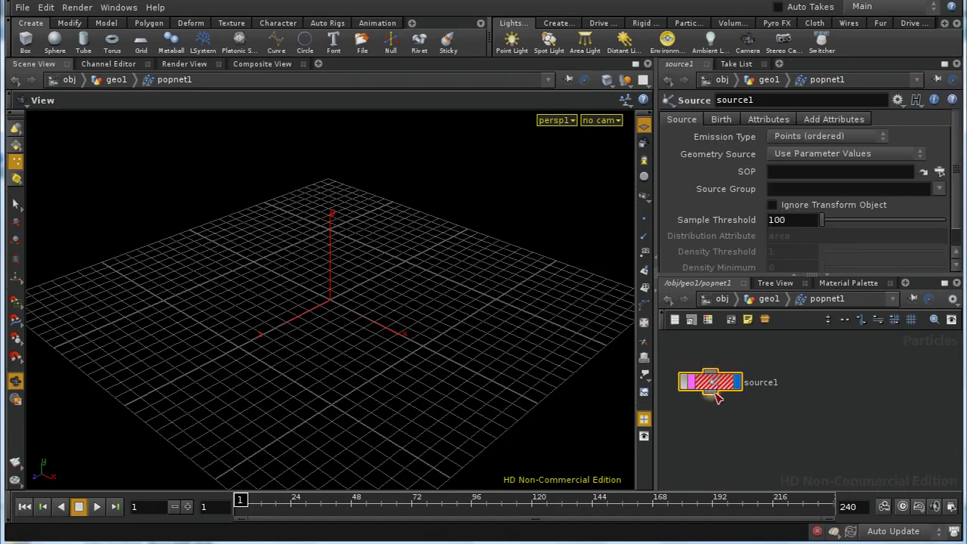
Add a Location node to the POP network beside the Source node.
{"action": "key", "text": "Tab"}
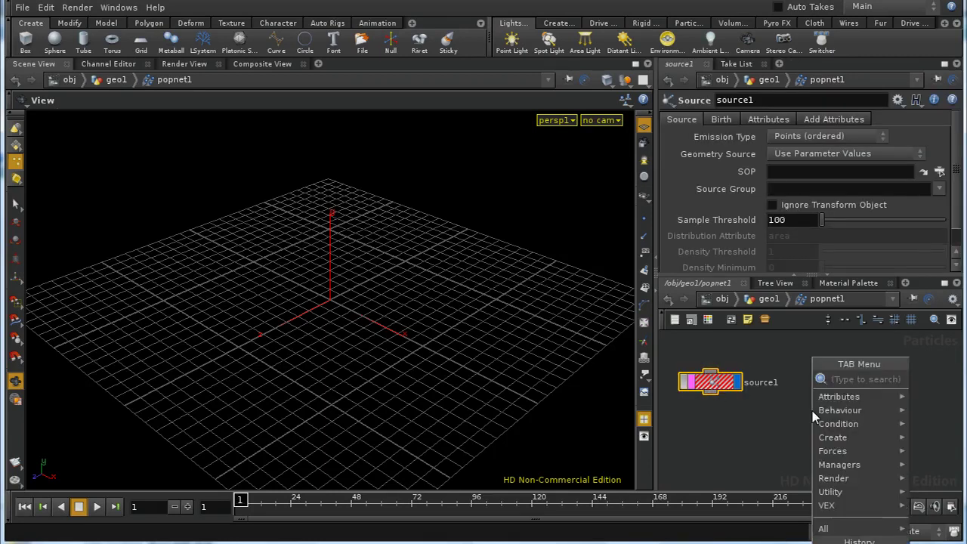
{"action": "type", "text": "Location"}
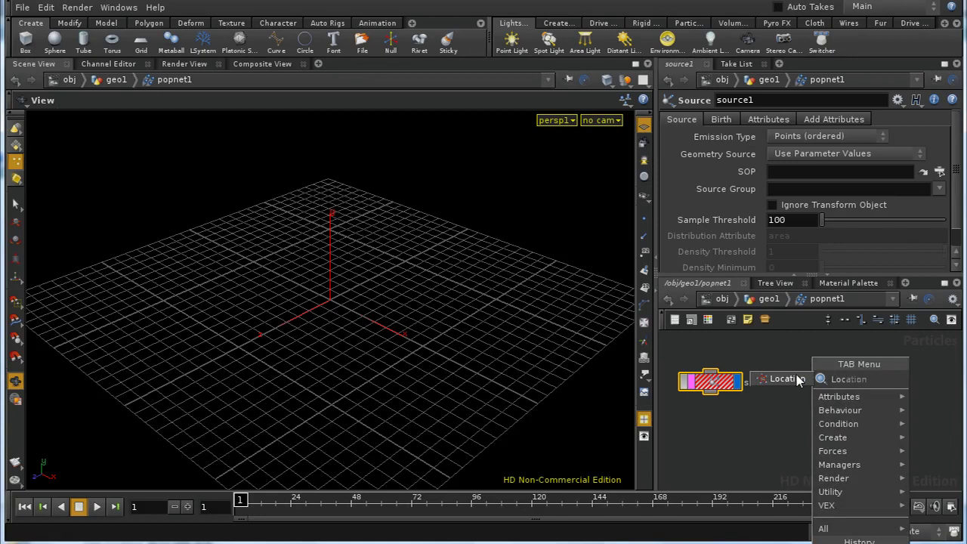
{"action": "key", "text": "Return"}
{"action": "left_click", "coordinate": [832, 396]}
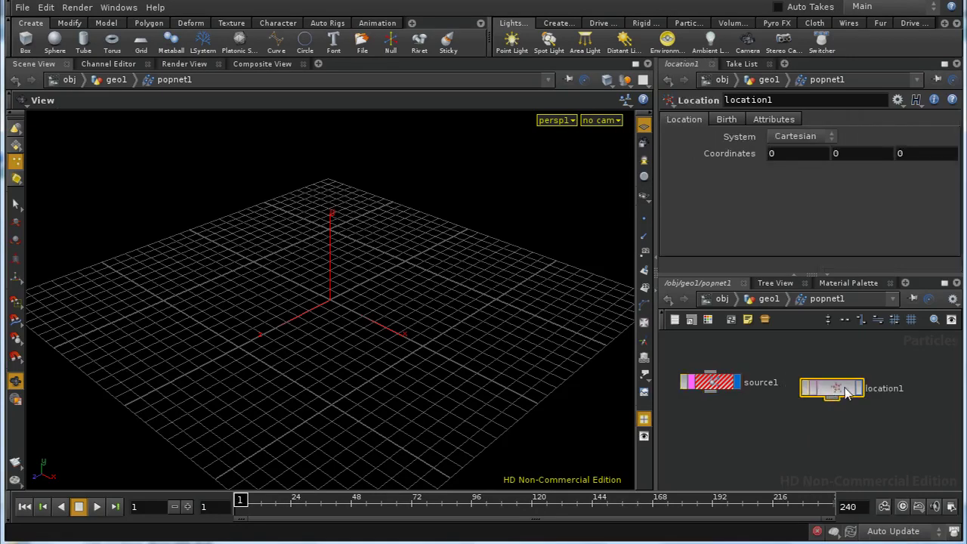
{"action": "middle_click_drag", "start_coordinate": [864, 448], "coordinate": [778, 450]}
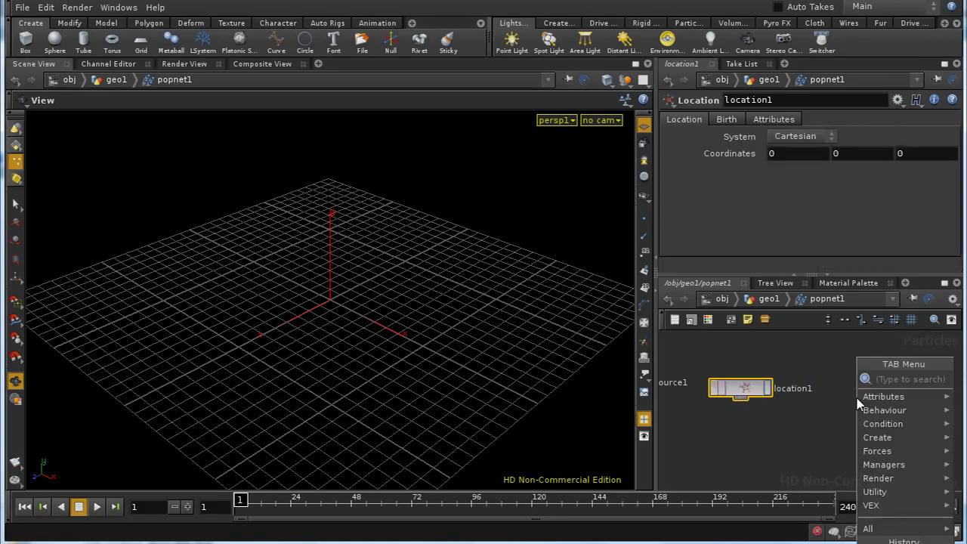
{"action": "key", "text": "Tab"}
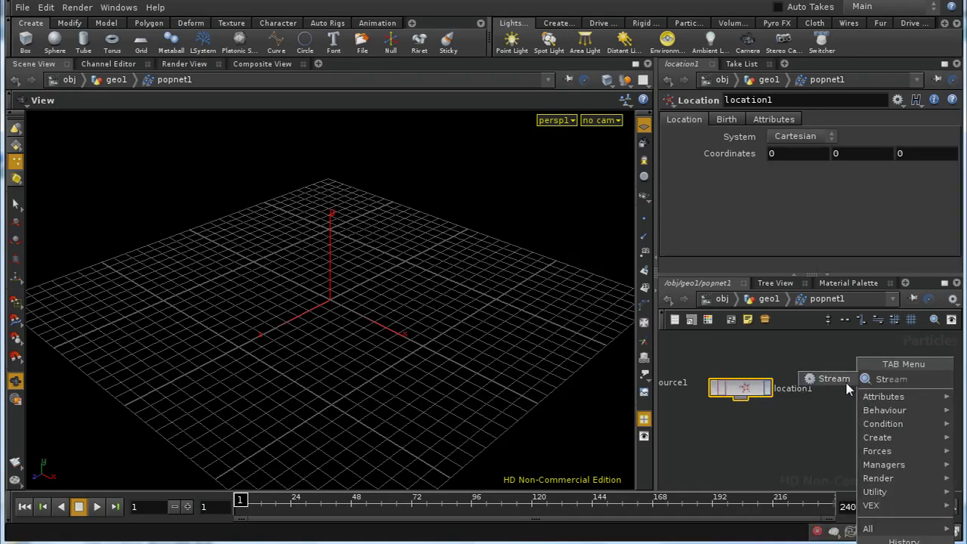
{"action": "left_click", "coordinate": [845, 380]}
{"action": "left_click", "coordinate": [880, 399]}
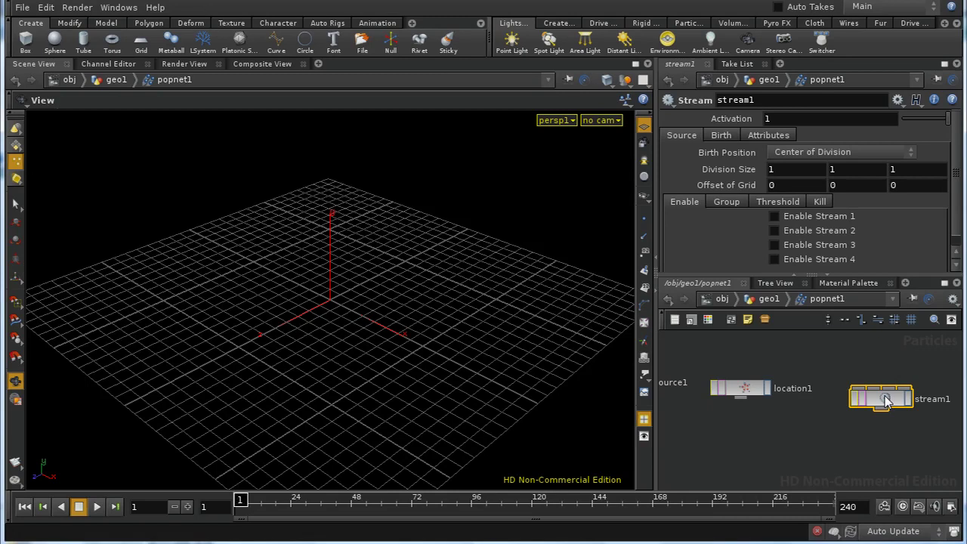
{"action": "key", "text": "Delete"}
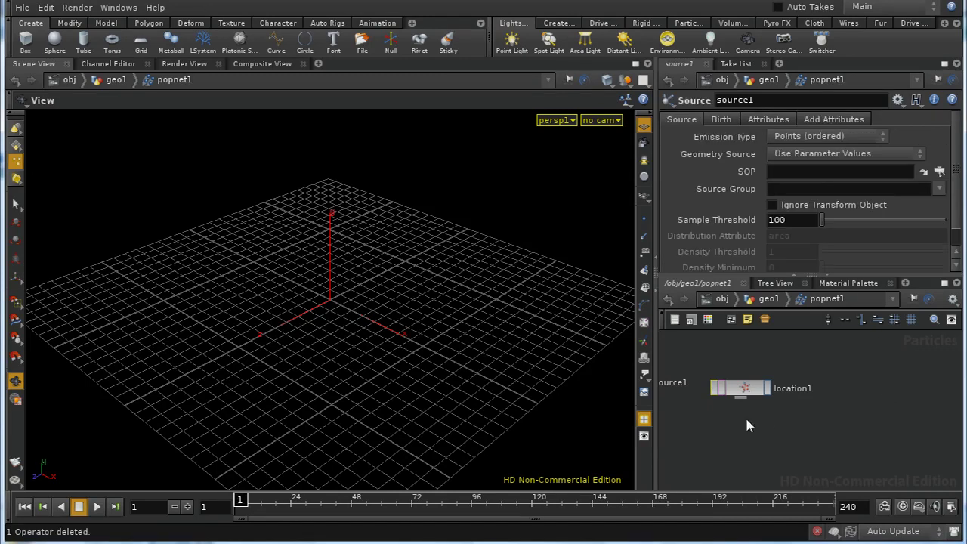
Compare the Birth parameters of the Source and Location nodes.
{"action": "middle_click_drag", "start_coordinate": [746, 425], "coordinate": [855, 415]}
{"action": "left_click", "coordinate": [852, 388]}
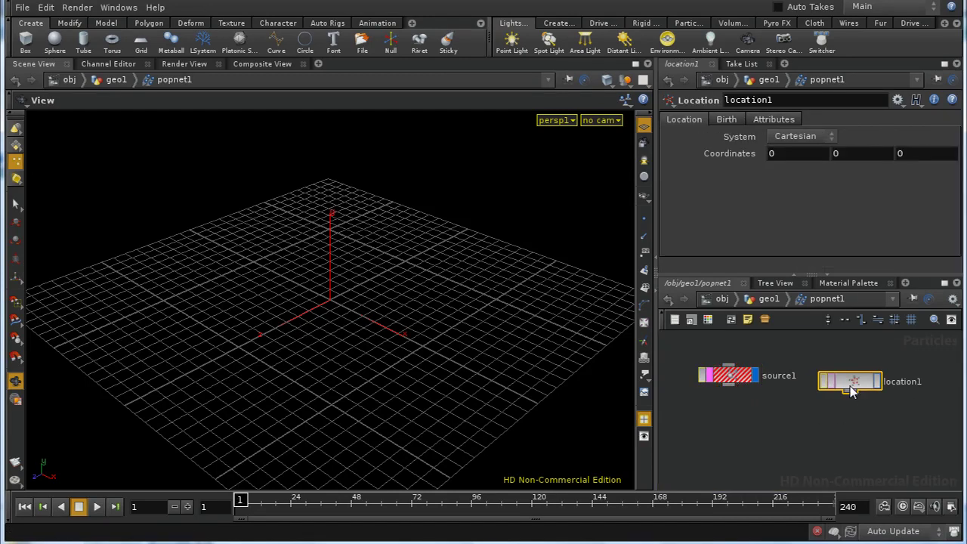
{"action": "left_click", "coordinate": [743, 378]}
{"action": "left_click", "coordinate": [854, 383]}
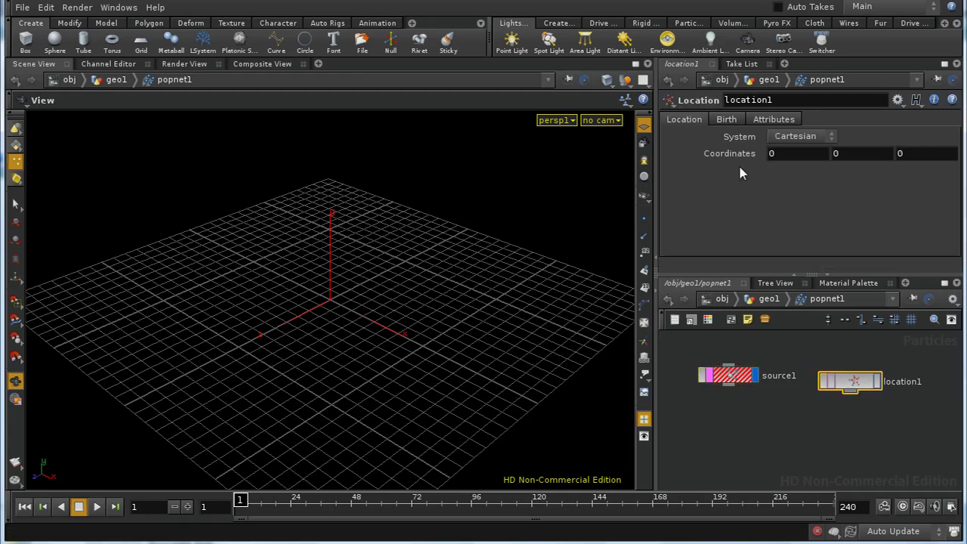
{"action": "left_click", "coordinate": [726, 121]}
{"action": "left_click", "coordinate": [731, 369]}
{"action": "left_click", "coordinate": [721, 119]}
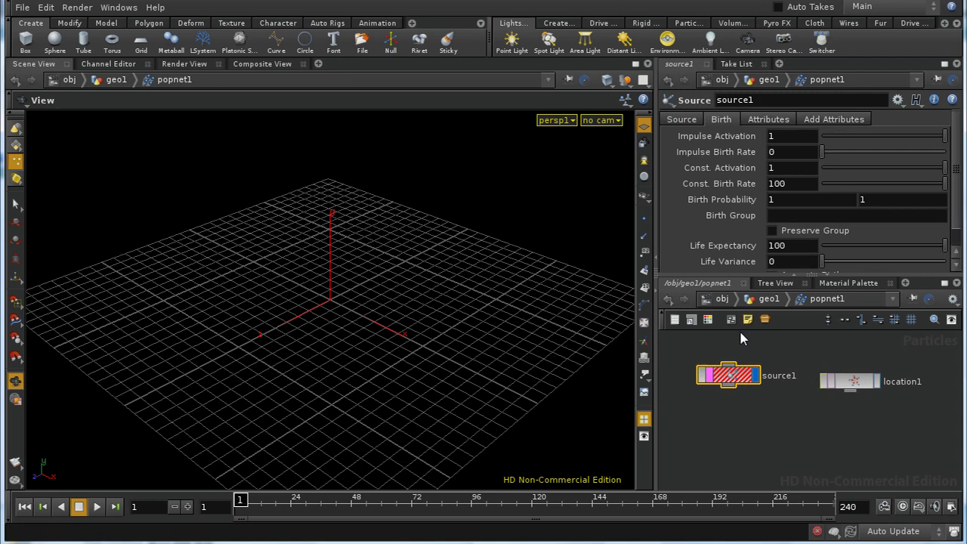
{"action": "left_click", "coordinate": [861, 382]}
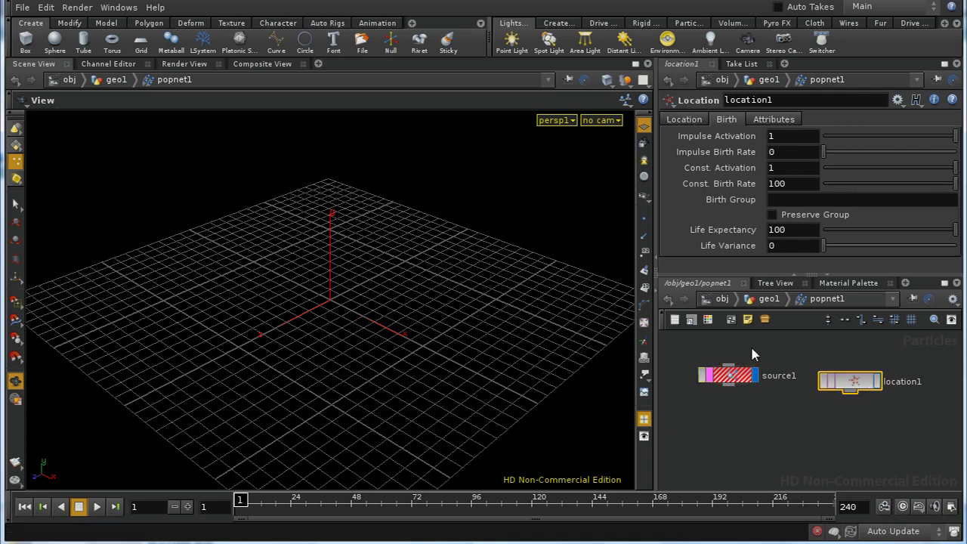
Delete the Source node and reposition the Location node in the network.
{"action": "left_click_drag", "start_coordinate": [706, 347], "coordinate": [743, 395]}
{"action": "key", "text": "Delete"}
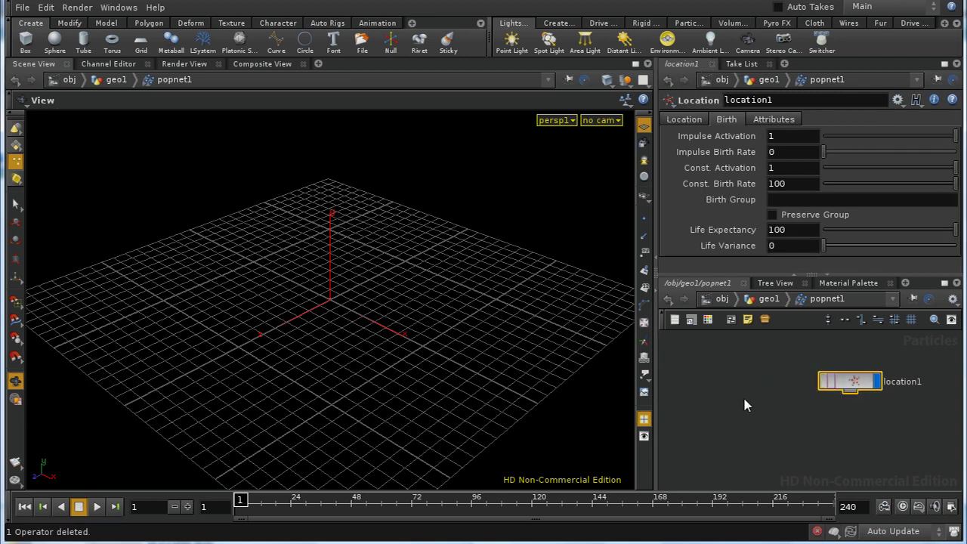
{"action": "left_click_drag", "start_coordinate": [850, 387], "coordinate": [822, 382]}
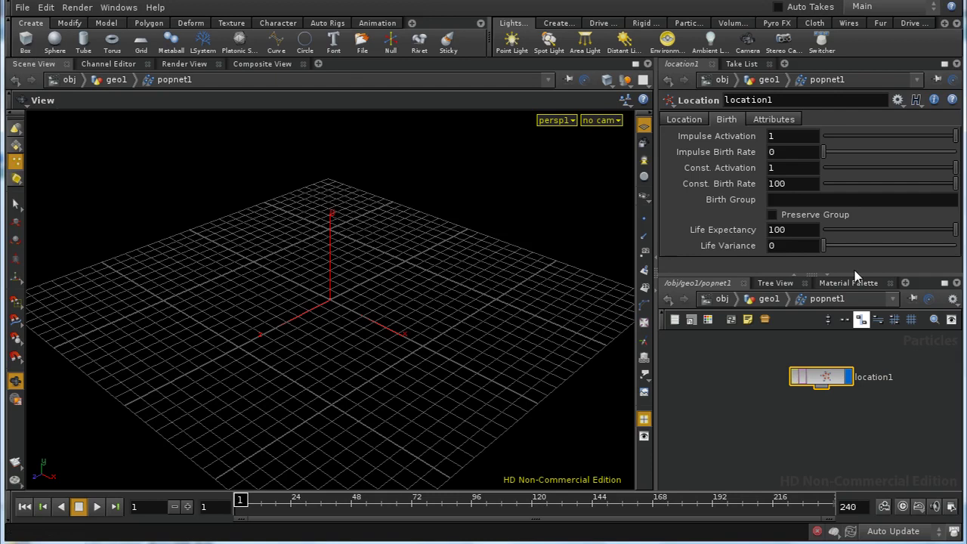
Set the Location node's X coordinate to 5.
{"action": "left_click", "coordinate": [682, 121]}
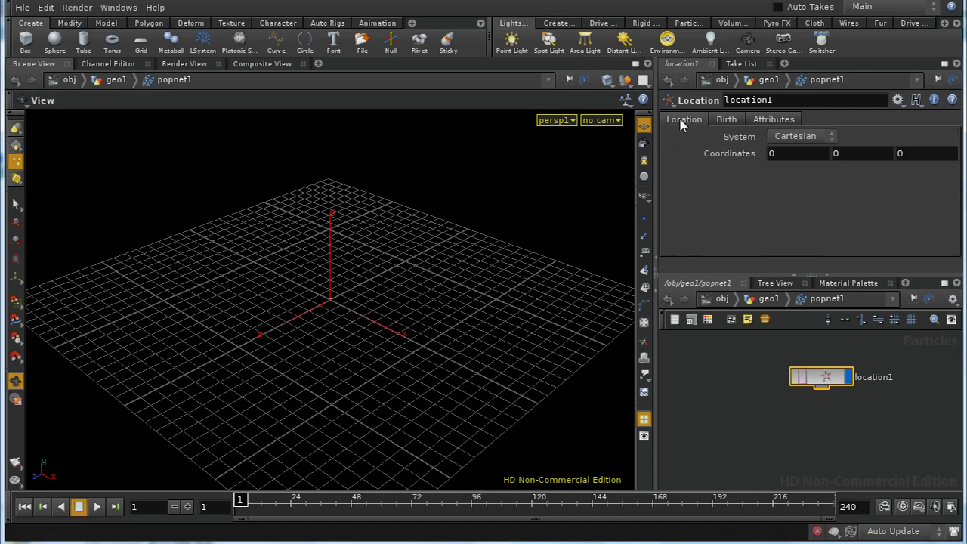
{"action": "left_click", "coordinate": [768, 154]}
{"action": "type", "text": "5"}
{"action": "key", "text": "Return"}
Play the particle simulation to check the emission, stop it and return to the first frame.
{"action": "left_click", "coordinate": [96, 507]}
{"action": "left_click", "coordinate": [84, 511]}
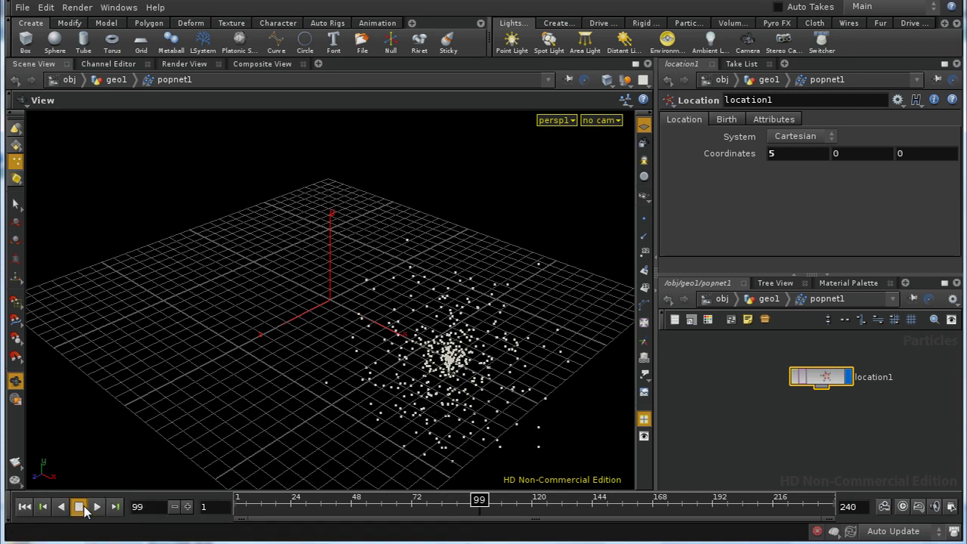
{"action": "left_click", "coordinate": [25, 509]}
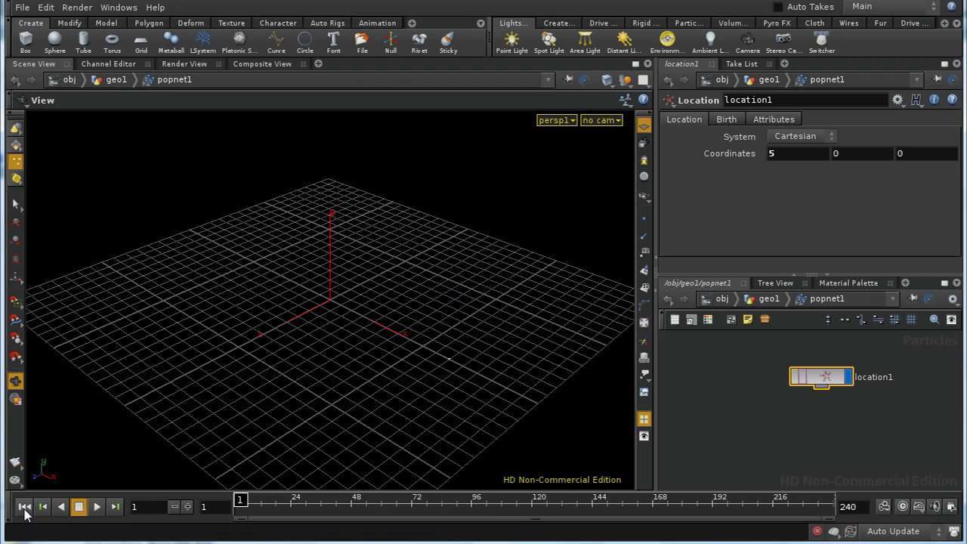
Set the Location node's Const. Activation to 0 in its birth settings.
{"action": "left_click", "coordinate": [726, 120]}
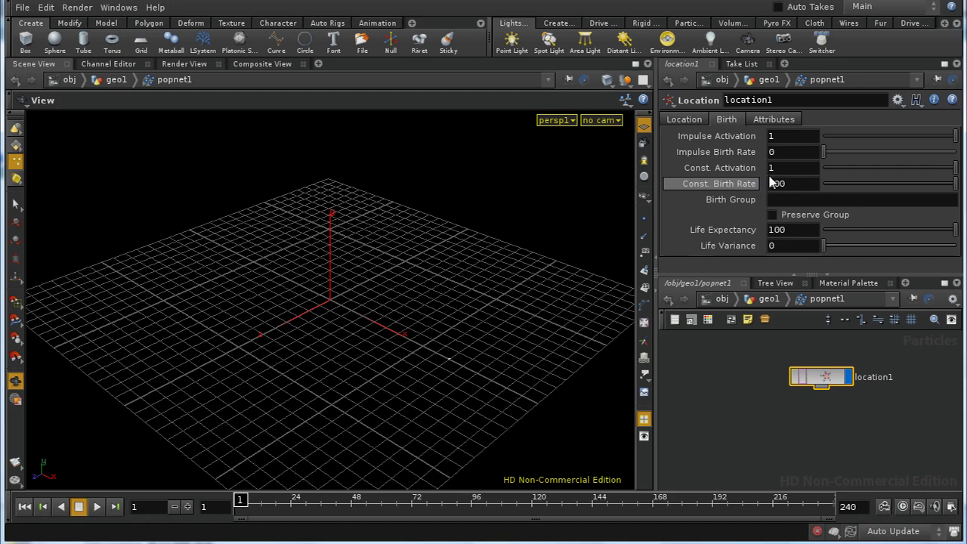
{"action": "left_click", "coordinate": [774, 170]}
{"action": "type", "text": "0"}
{"action": "key", "text": "Return"}
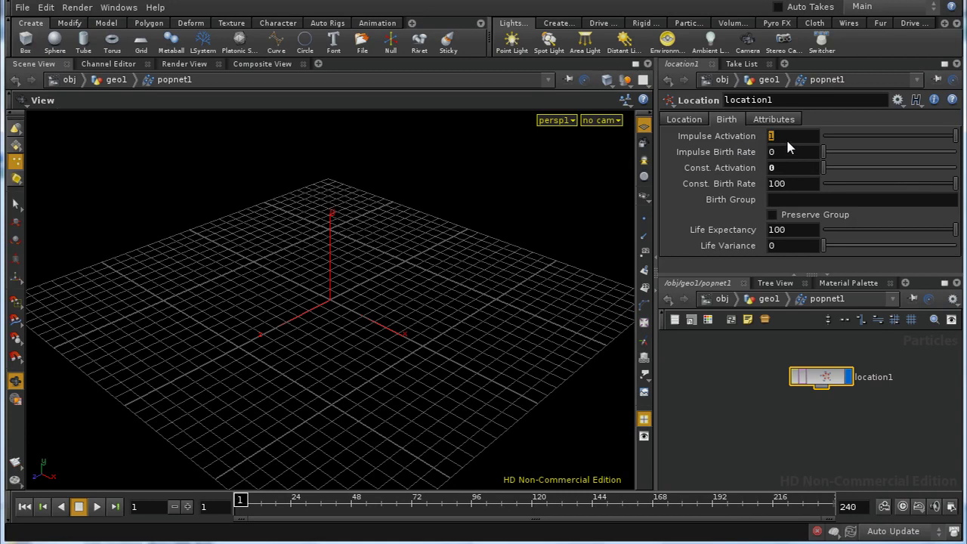
Set the Location node's Impulse Activation to the expression $FF == 1.
{"action": "type", "text": "$FF =="}
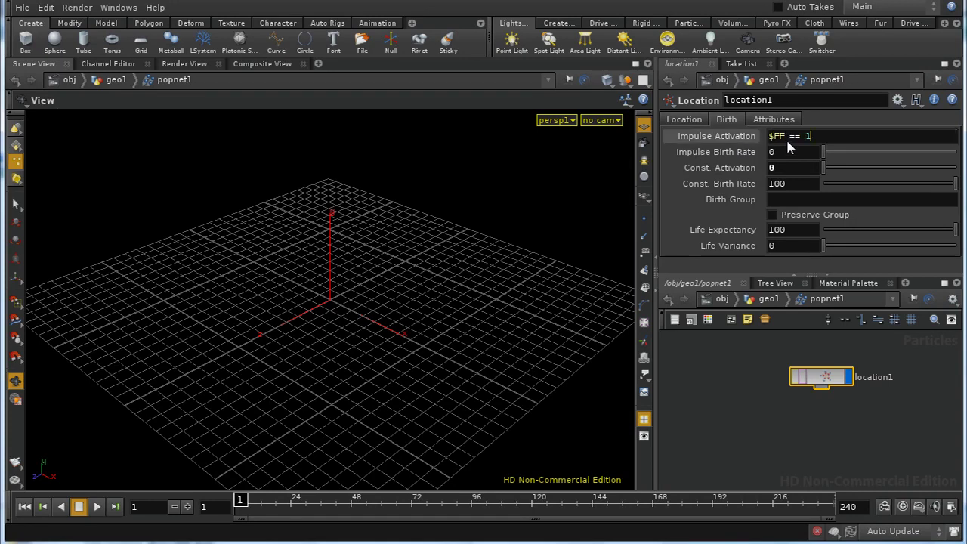
{"action": "type", "text": " 1"}
{"action": "key", "text": "Return"}
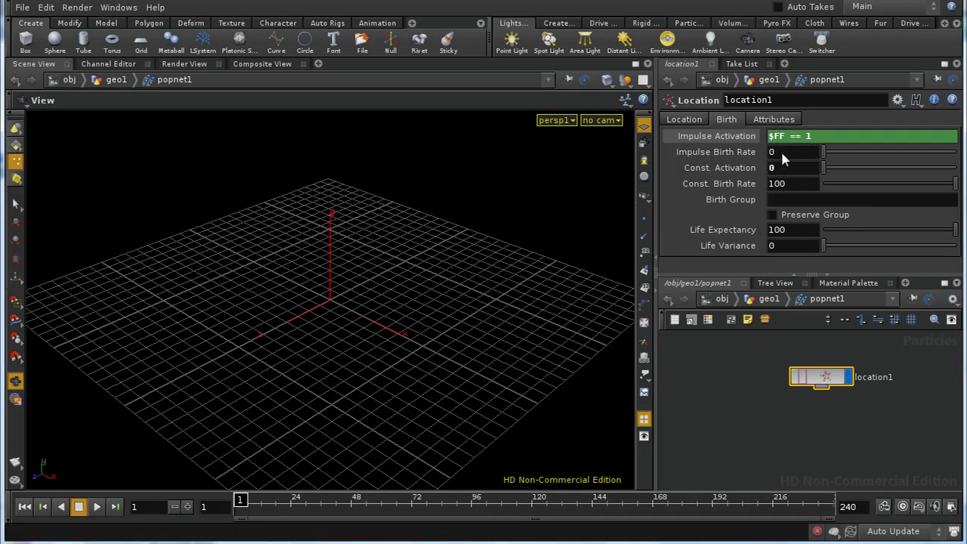
Set the Location node's Impulse Birth Rate to 100 and play the simulation to check the particle burst.
{"action": "left_click", "coordinate": [781, 153]}
{"action": "type", "text": "100"}
{"action": "key", "text": "Return"}
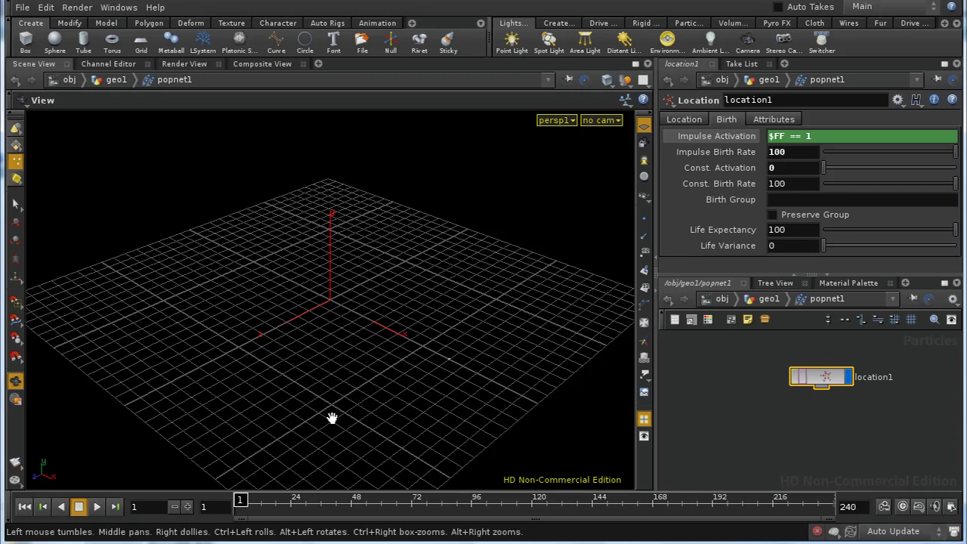
{"action": "left_click", "coordinate": [96, 507]}
{"action": "left_click", "coordinate": [79, 507]}
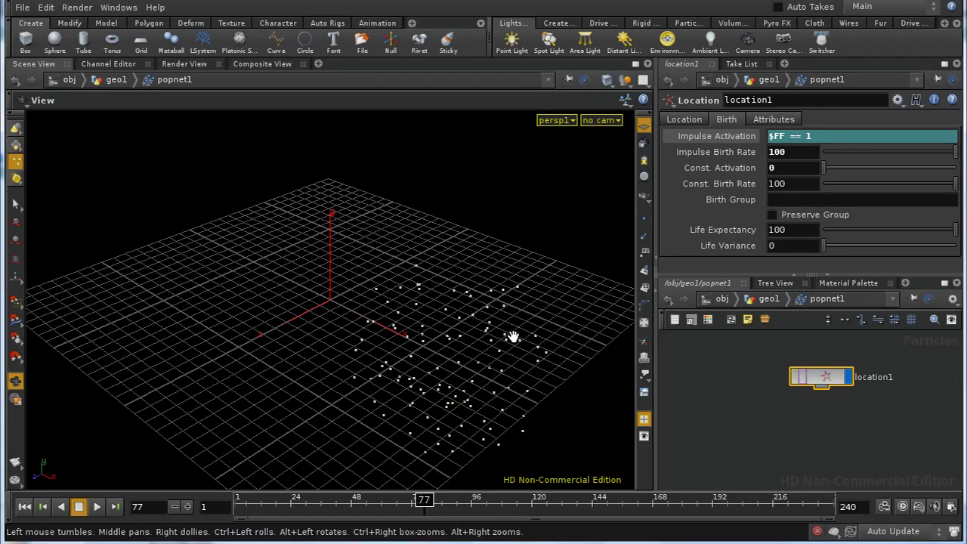
Change the Impulse Activation expression to $FF < 3, replay the simulation and return to the first frame.
{"action": "middle_click", "coordinate": [713, 135], "text": "ctrl"}
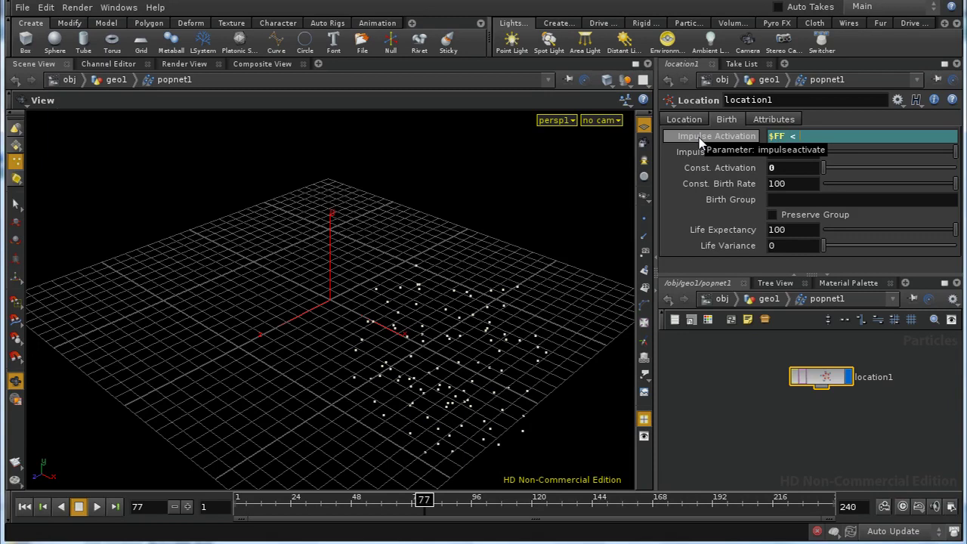
{"action": "left_click", "coordinate": [24, 506]}
{"action": "left_click", "coordinate": [96, 506]}
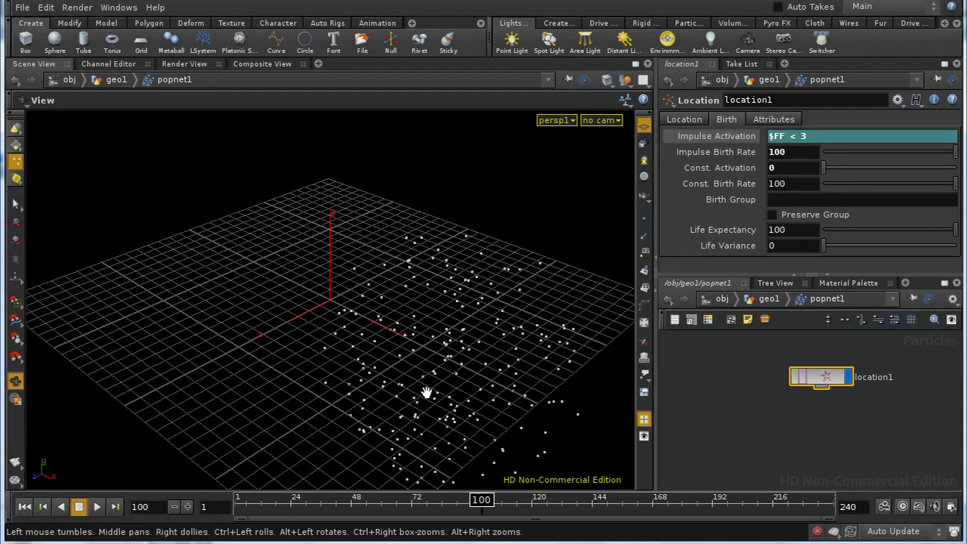
{"action": "left_click", "coordinate": [24, 507]}
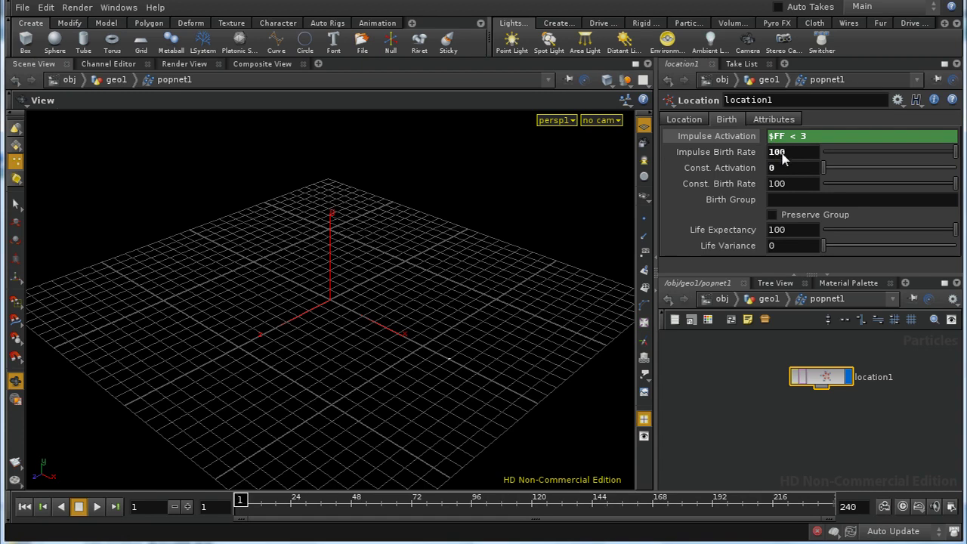
Delete the expression channel on the Location node's Impulse Activation and set its value to 0.
{"action": "right_click", "coordinate": [698, 139]}
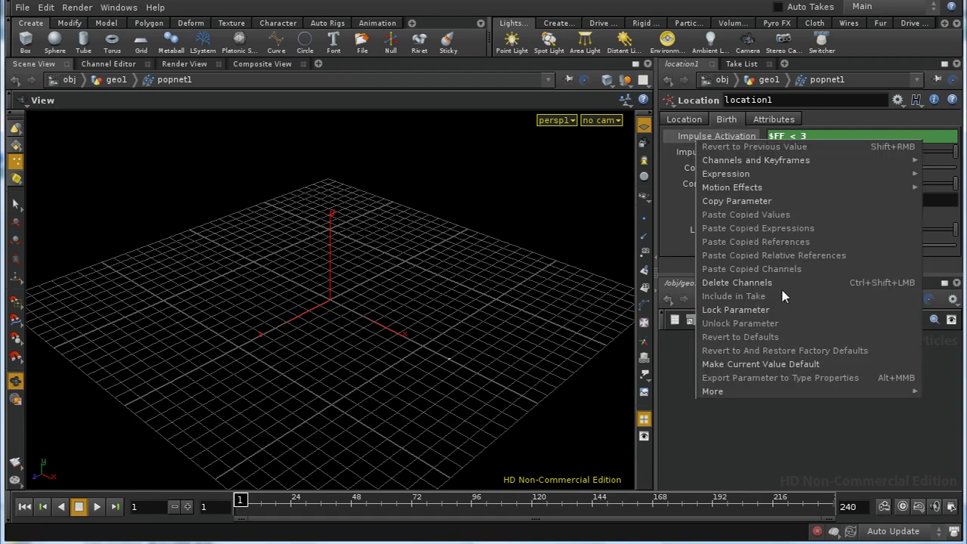
{"action": "left_click", "coordinate": [772, 281]}
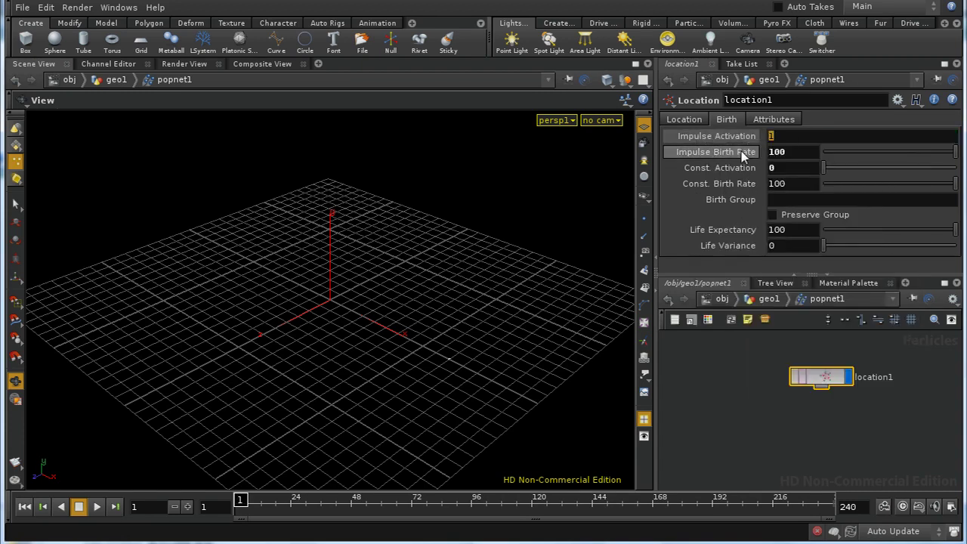
{"action": "type", "text": "0"}
{"action": "key", "text": "Return"}
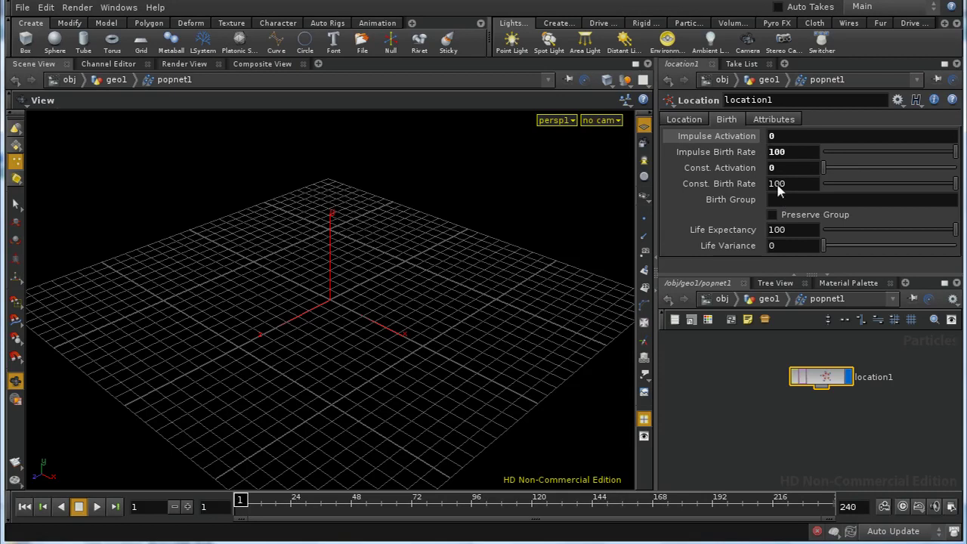
Set the Location node's Const. Activation to 1.
{"action": "left_click", "coordinate": [778, 169]}
{"action": "type", "text": "1"}
{"action": "key", "text": "Return"}
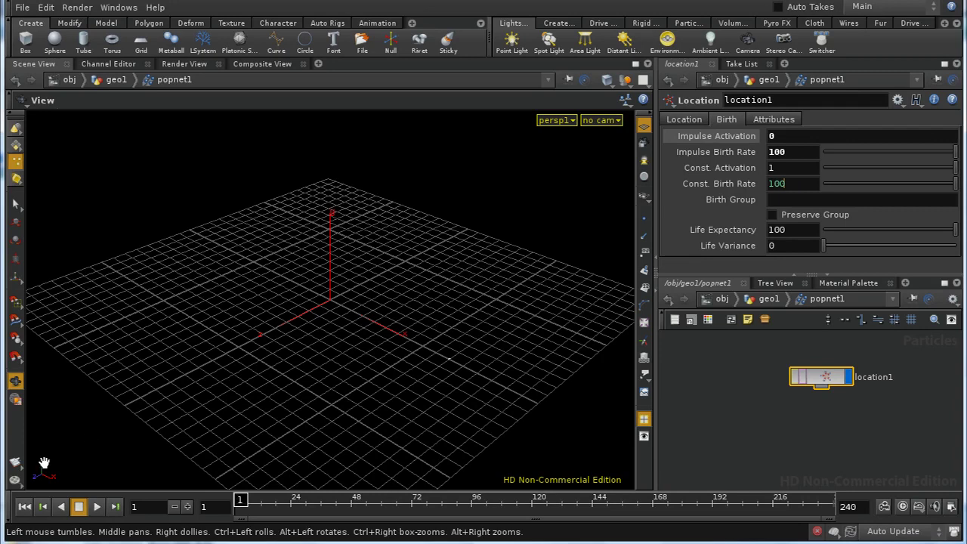
Play the constant emission forward and in reverse, rewind it, and scrub the timeline to frame 24.
{"action": "left_click", "coordinate": [96, 506]}
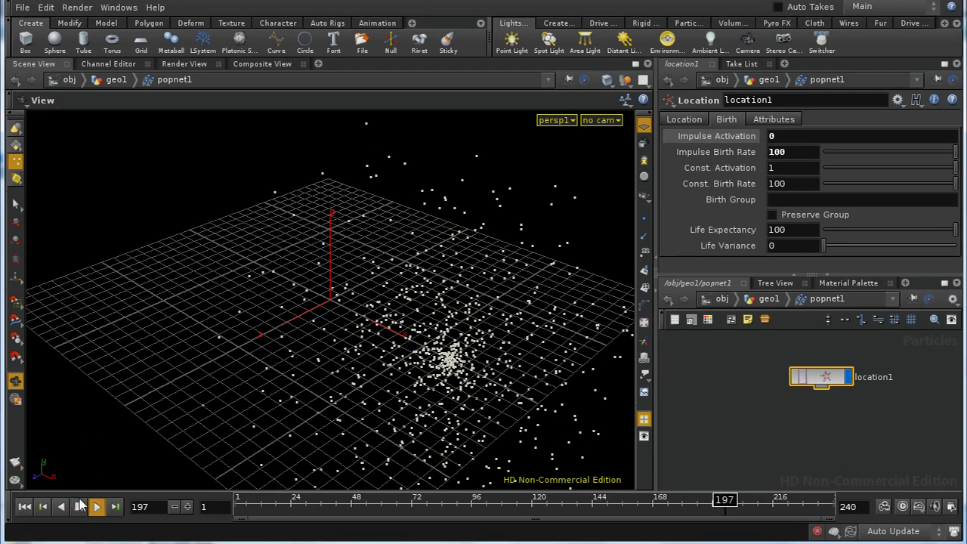
{"action": "left_click", "coordinate": [78, 506]}
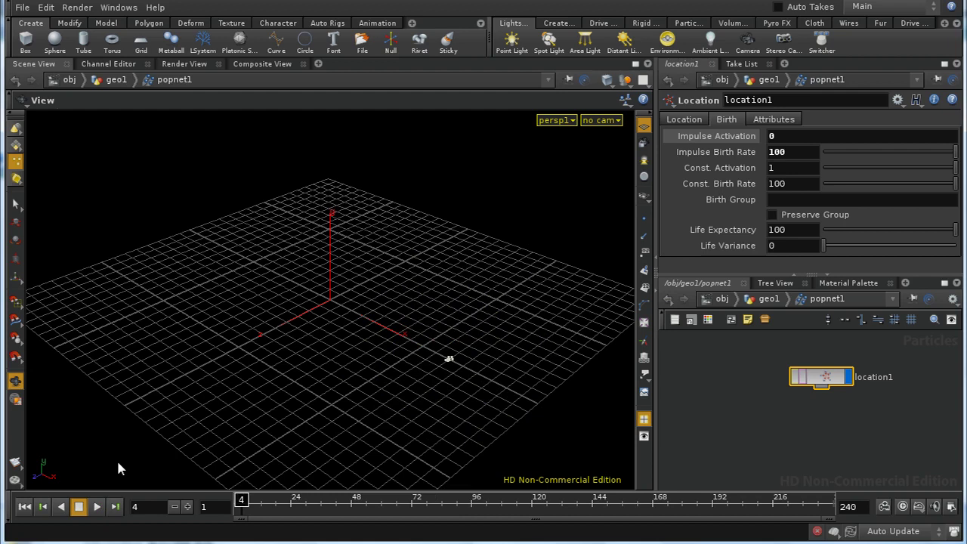
{"action": "left_click", "coordinate": [25, 506]}
{"action": "left_click", "coordinate": [97, 506]}
{"action": "left_click", "coordinate": [61, 506]}
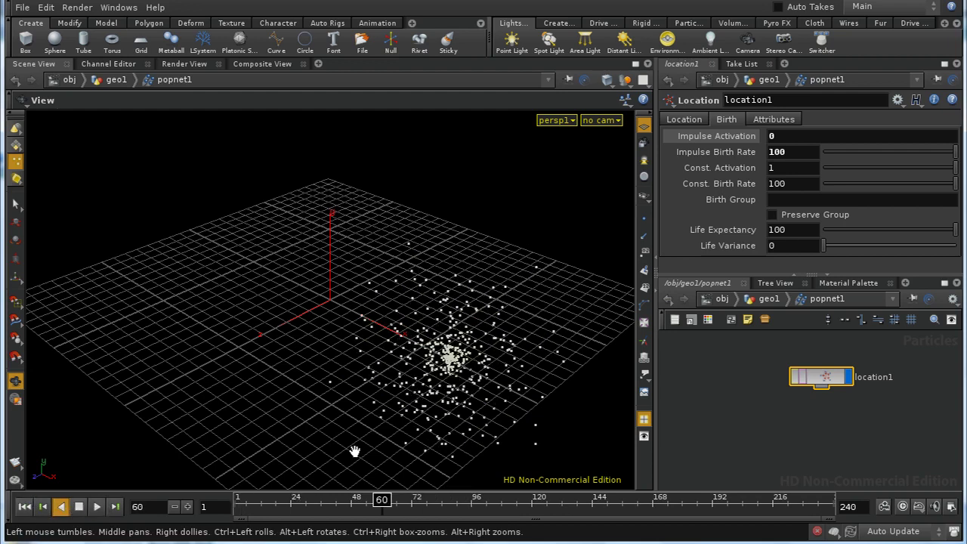
{"action": "left_click", "coordinate": [27, 506]}
{"action": "left_click_drag", "start_coordinate": [241, 502], "coordinate": [295, 503]}
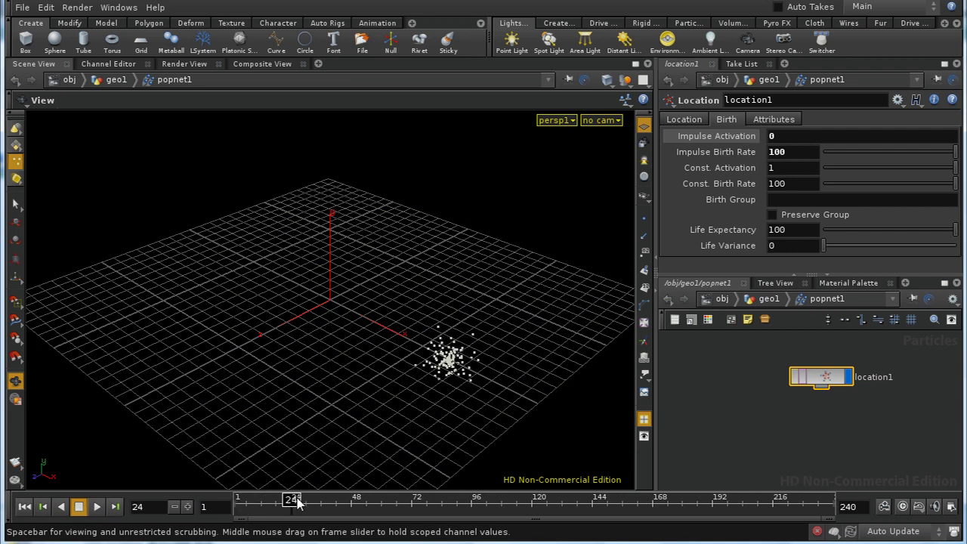
Inspect the Location node's point information and return to the first frame.
{"action": "middle_click", "coordinate": [828, 378]}
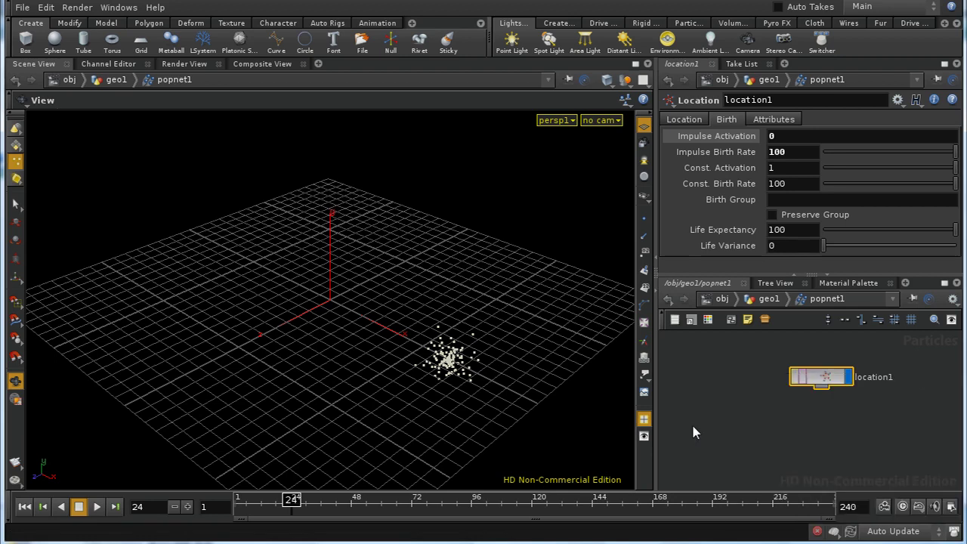
{"action": "middle_click_drag", "start_coordinate": [695, 431], "coordinate": [733, 449]}
{"action": "left_click", "coordinate": [24, 506]}
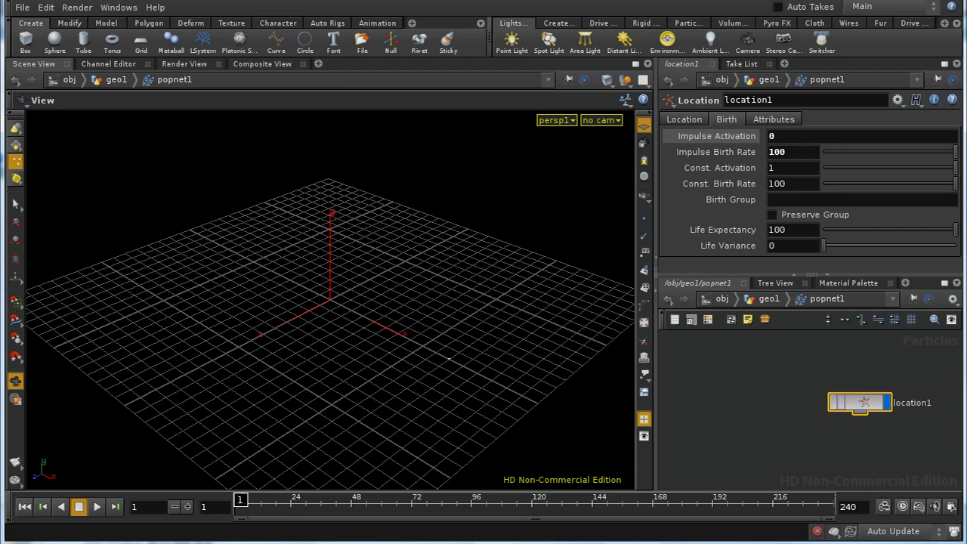
Name the Location node's Birth Group birth, play the simulation and inspect the group in the node information.
{"action": "key", "text": "h"}
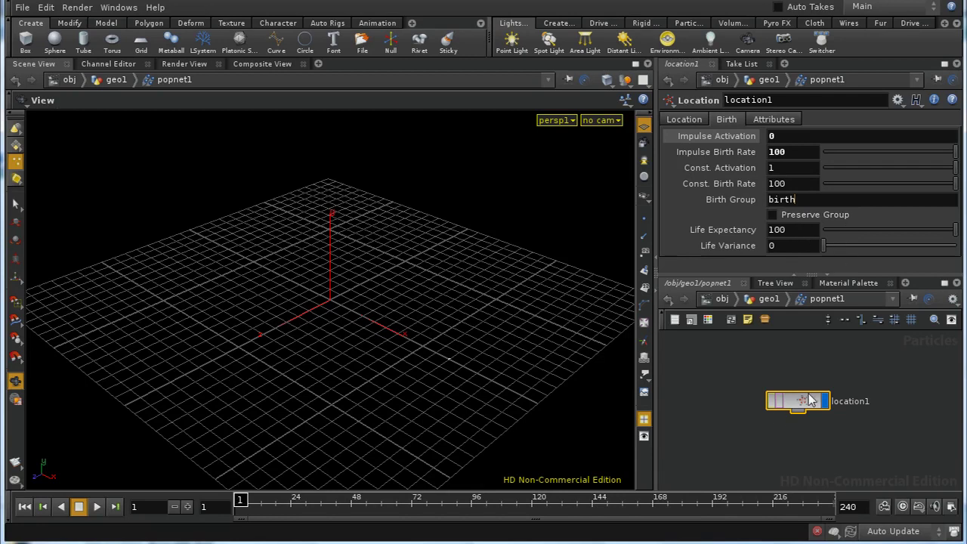
{"action": "left_click", "coordinate": [98, 507]}
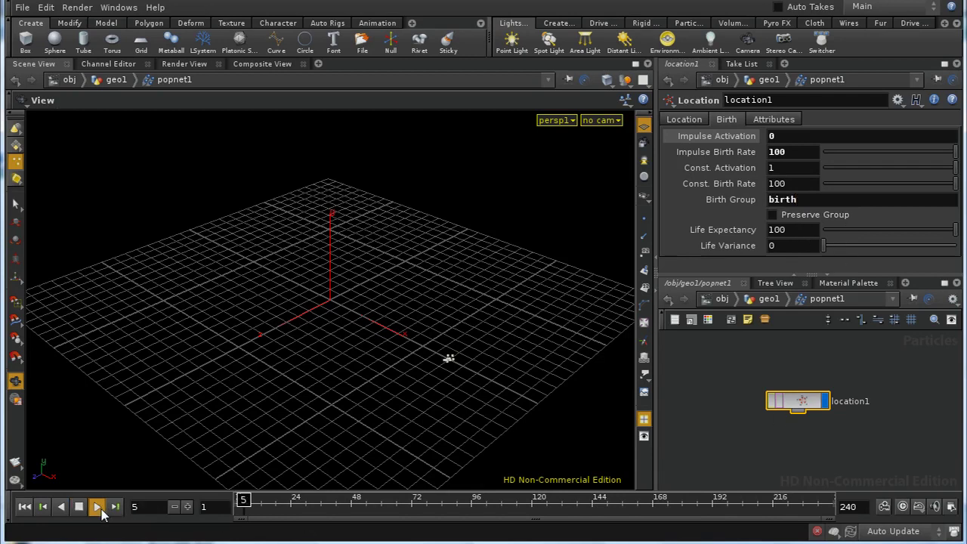
{"action": "middle_click", "coordinate": [804, 401]}
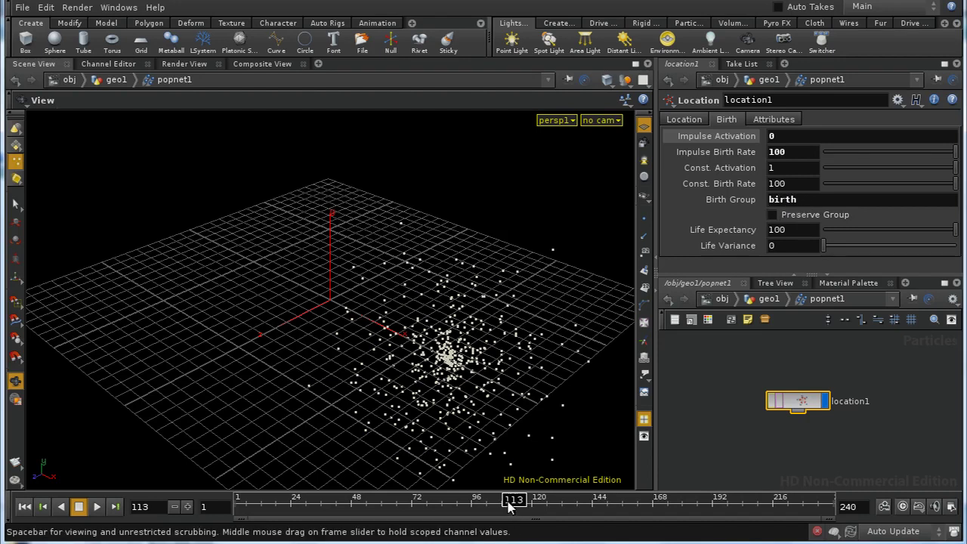
{"action": "middle_click", "coordinate": [802, 402]}
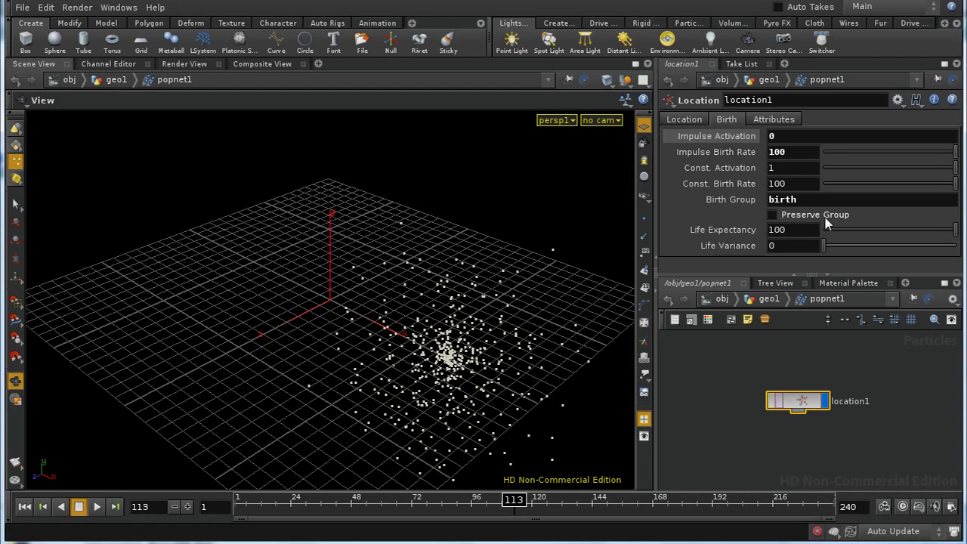
Enable Preserve Group on the Location node, replay the simulation from the start and inspect the birth group's points.
{"action": "left_click", "coordinate": [797, 218]}
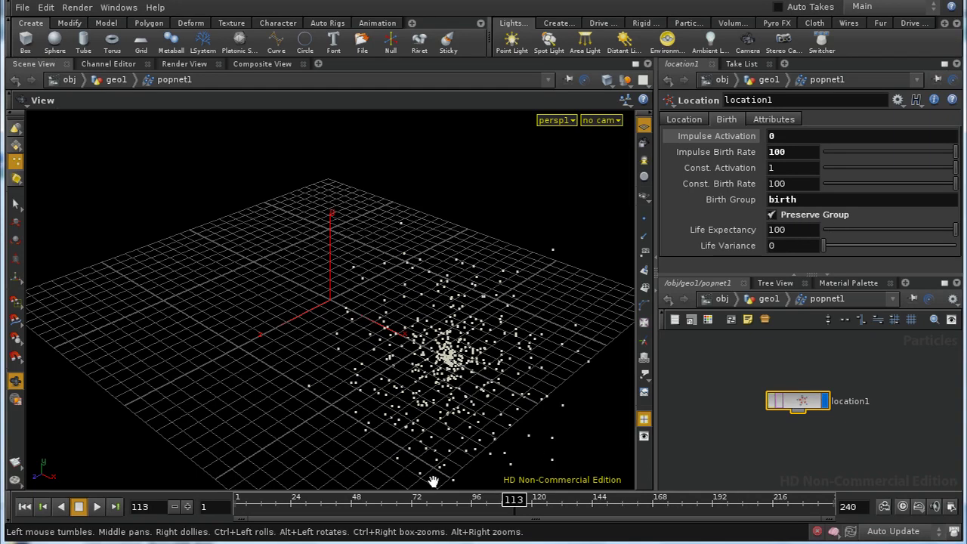
{"action": "left_click", "coordinate": [24, 506]}
{"action": "left_click", "coordinate": [97, 506]}
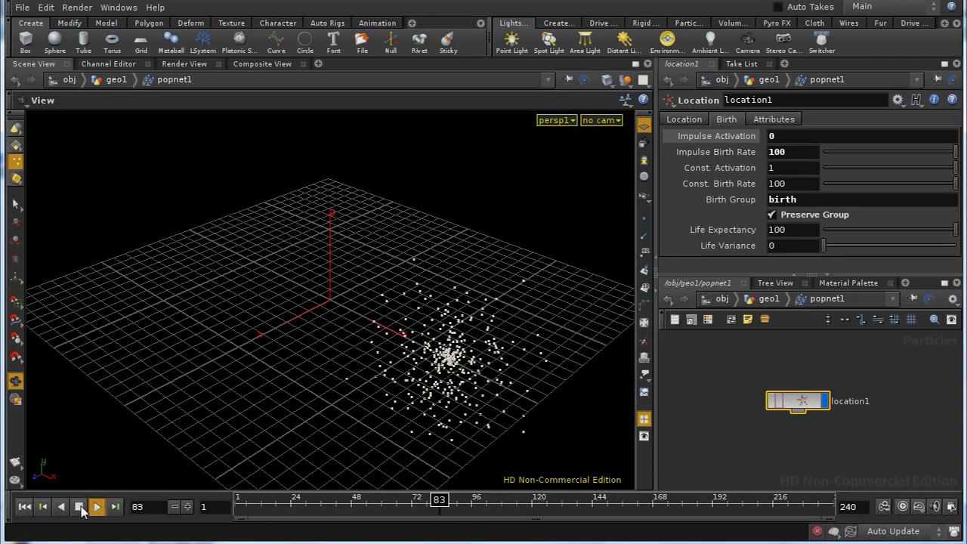
{"action": "left_click", "coordinate": [78, 506]}
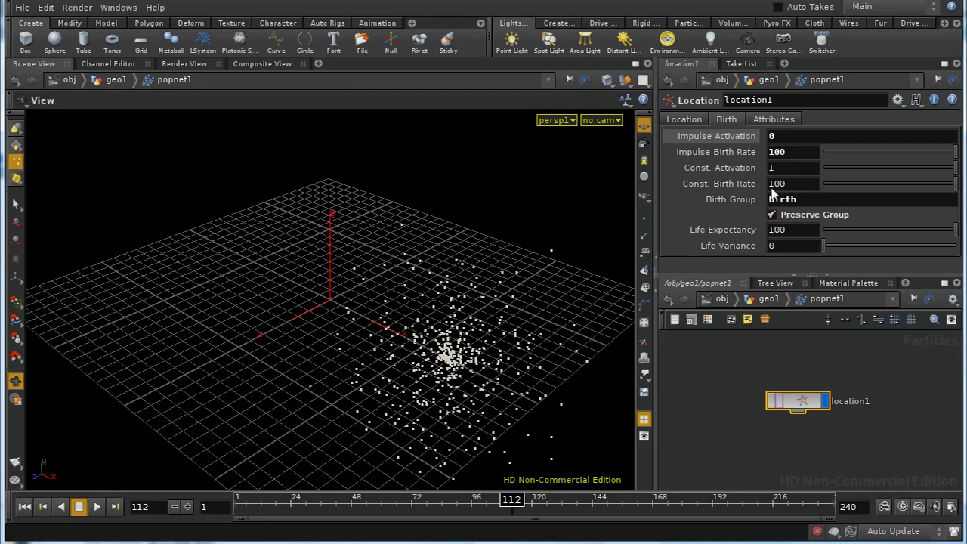
{"action": "middle_click", "coordinate": [807, 402]}
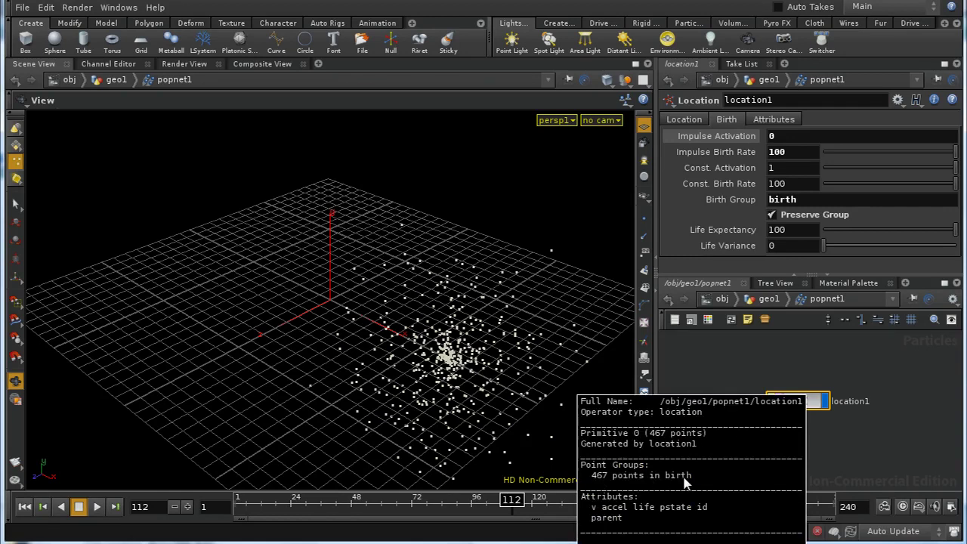
{"action": "middle_click_drag", "start_coordinate": [686, 484], "coordinate": [777, 459]}
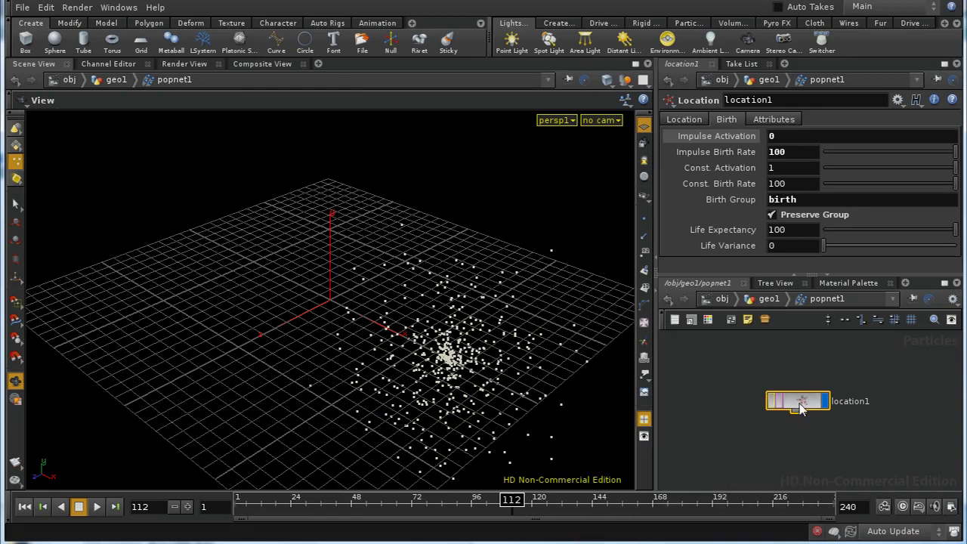
Set the Location node's Life Expectancy to 2 and Life Variance to 1.
{"action": "left_click_drag", "start_coordinate": [801, 406], "coordinate": [746, 376]}
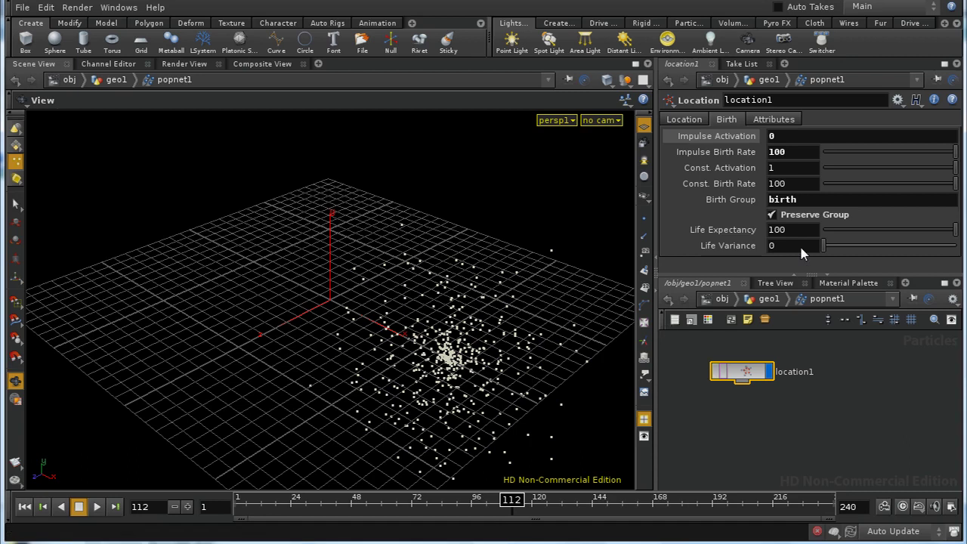
{"action": "type", "text": "2"}
{"action": "key", "text": "Return"}
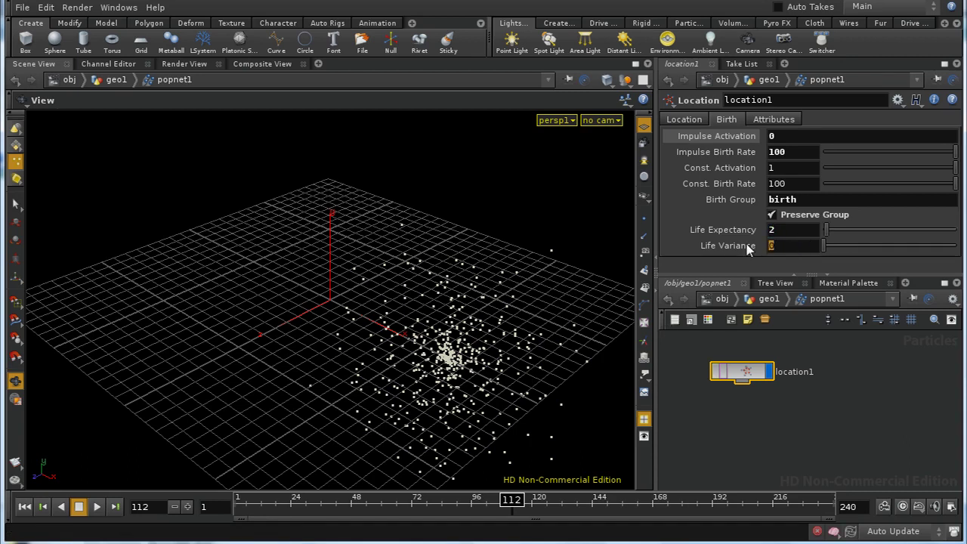
{"action": "type", "text": "1"}
{"action": "key", "text": "Return"}
Play the simulation from the start to check how the particles die off, and return to the first frame.
{"action": "left_click", "coordinate": [25, 507]}
{"action": "left_click", "coordinate": [97, 507]}
{"action": "left_click", "coordinate": [79, 507]}
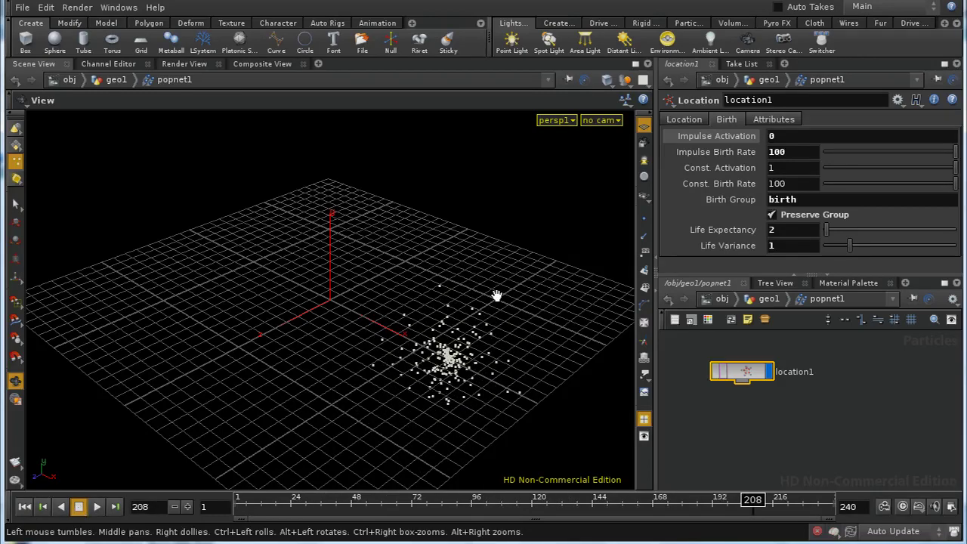
{"action": "left_click", "coordinate": [97, 507]}
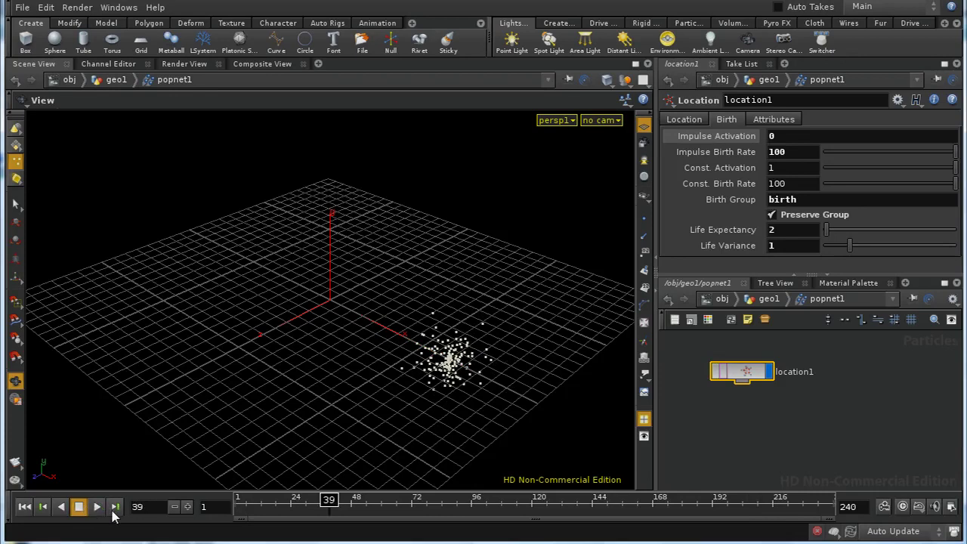
{"action": "left_click", "coordinate": [97, 507]}
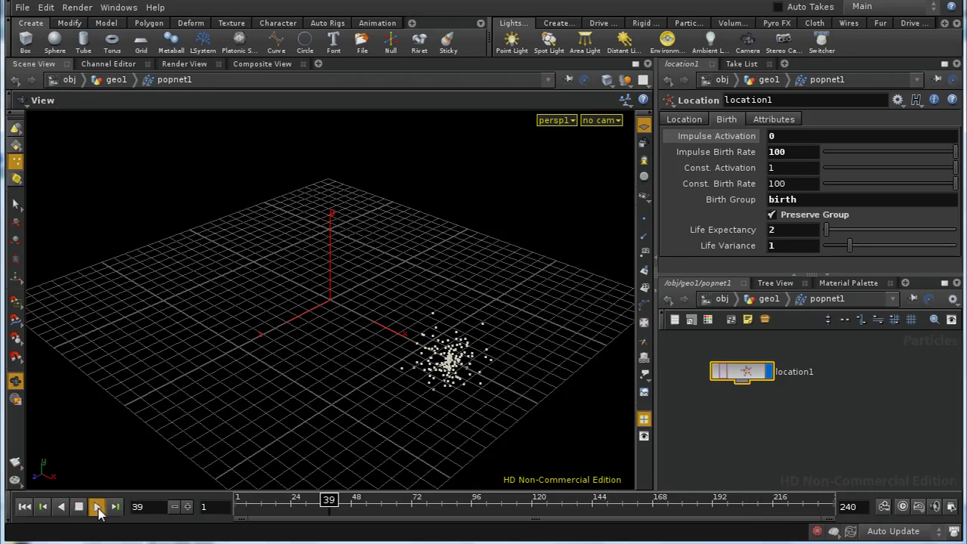
{"action": "left_click", "coordinate": [25, 507]}
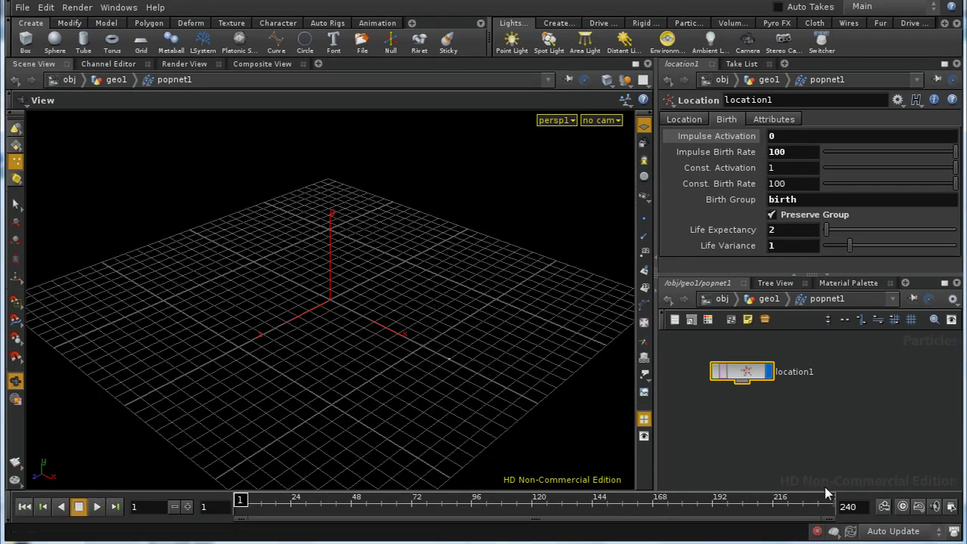
Set the Location node's Y velocity to 1 and its Variance to 0.1 on all axes, and replay the simulation.
{"action": "left_click", "coordinate": [782, 122]}
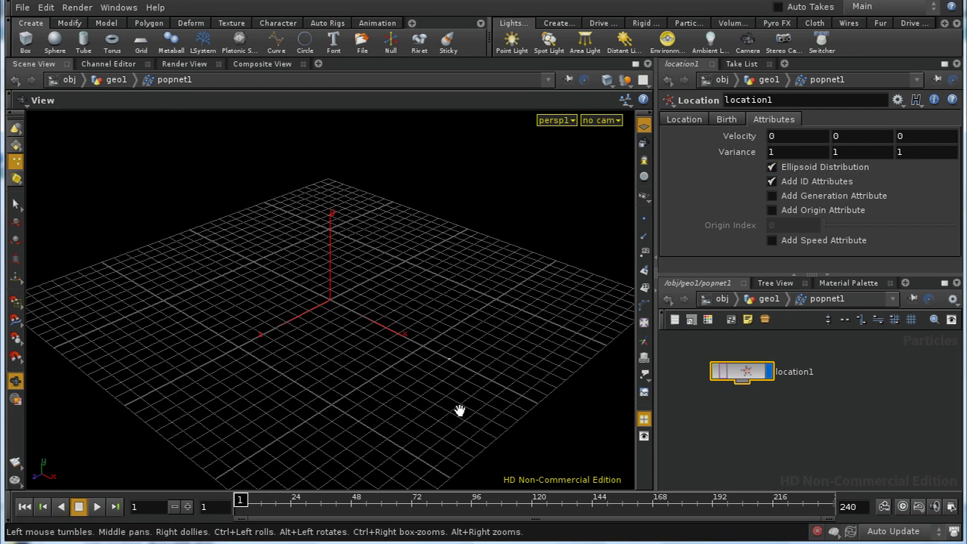
{"action": "left_click", "coordinate": [97, 509]}
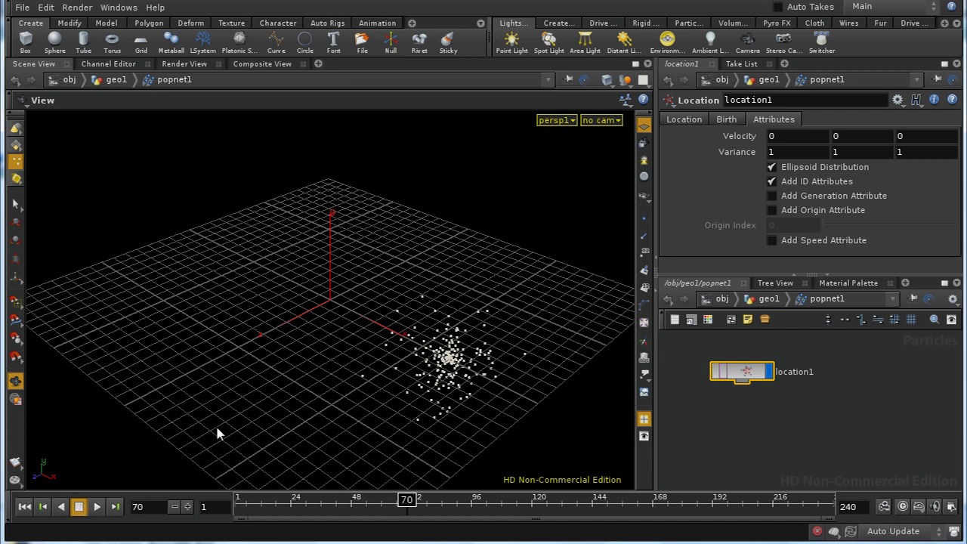
{"action": "middle_click_drag", "start_coordinate": [748, 152], "coordinate": [678, 172]}
{"action": "left_click", "coordinate": [24, 507]}
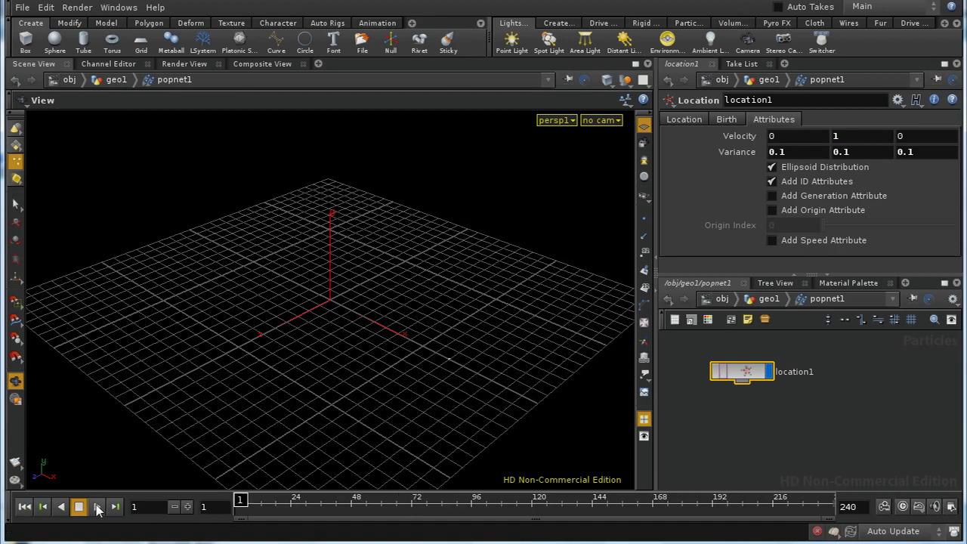
{"action": "left_click", "coordinate": [97, 507]}
{"action": "left_click", "coordinate": [79, 506]}
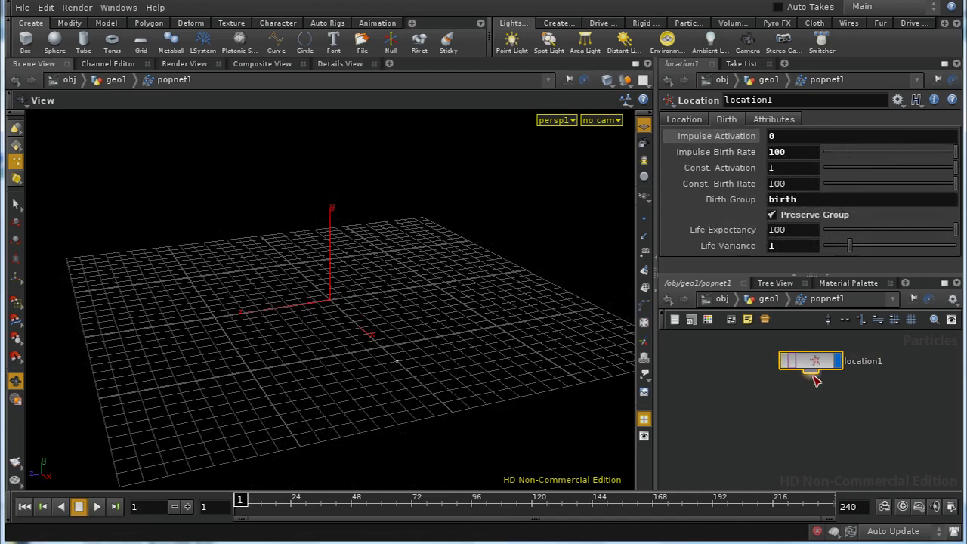
Add a Force node below the Location node and set its noise Frequency to 3 and Amplitude to 2 on all axes.
{"action": "key", "text": "Tab"}
{"action": "type", "text": "Force"}
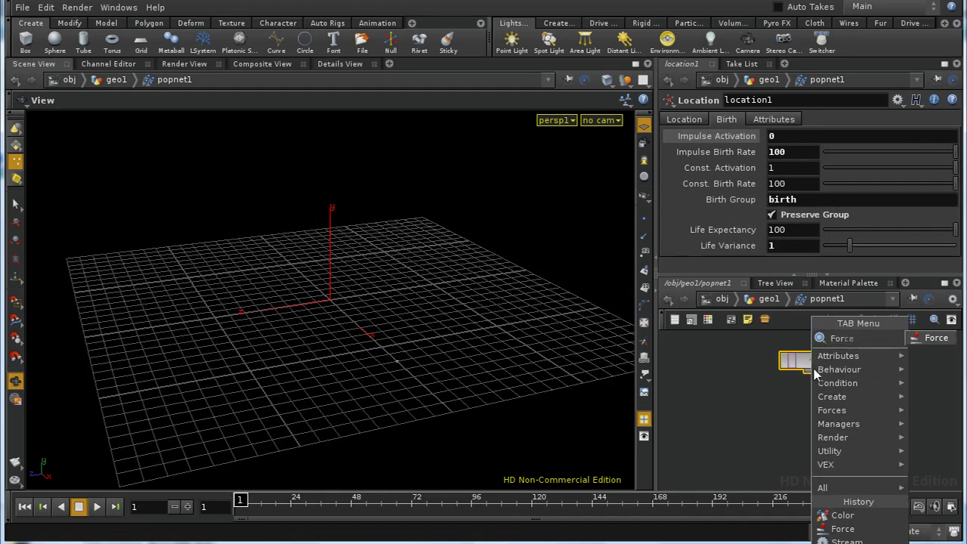
{"action": "left_click", "coordinate": [937, 341]}
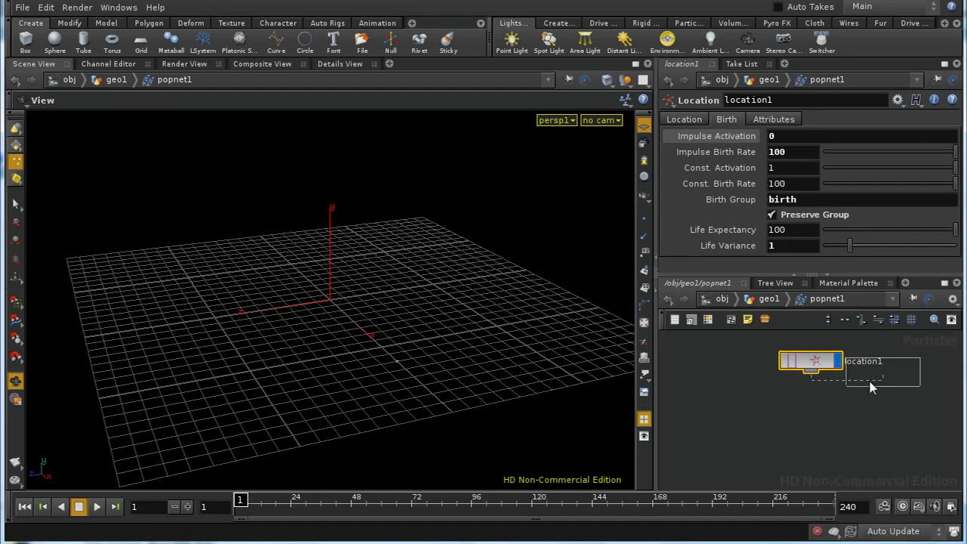
{"action": "left_click", "coordinate": [811, 405]}
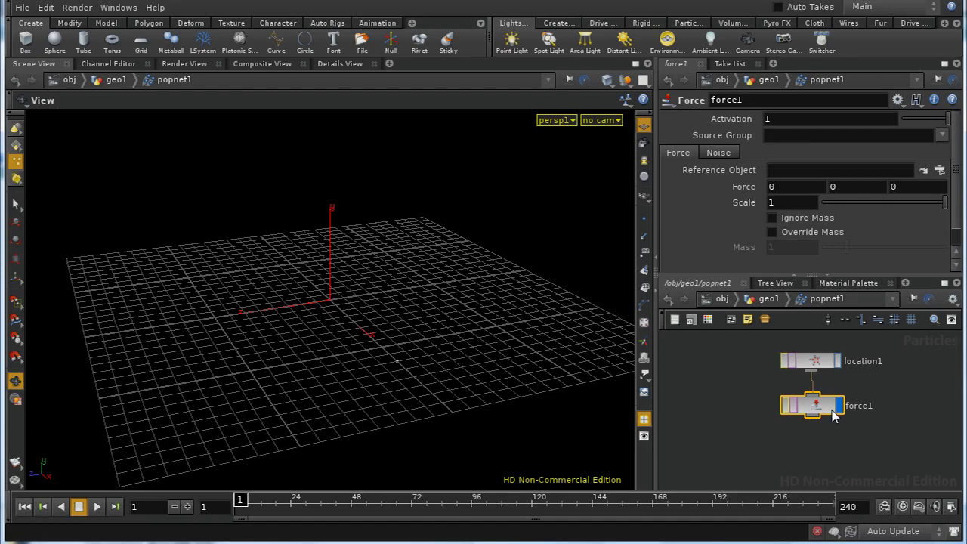
{"action": "left_click", "coordinate": [718, 153]}
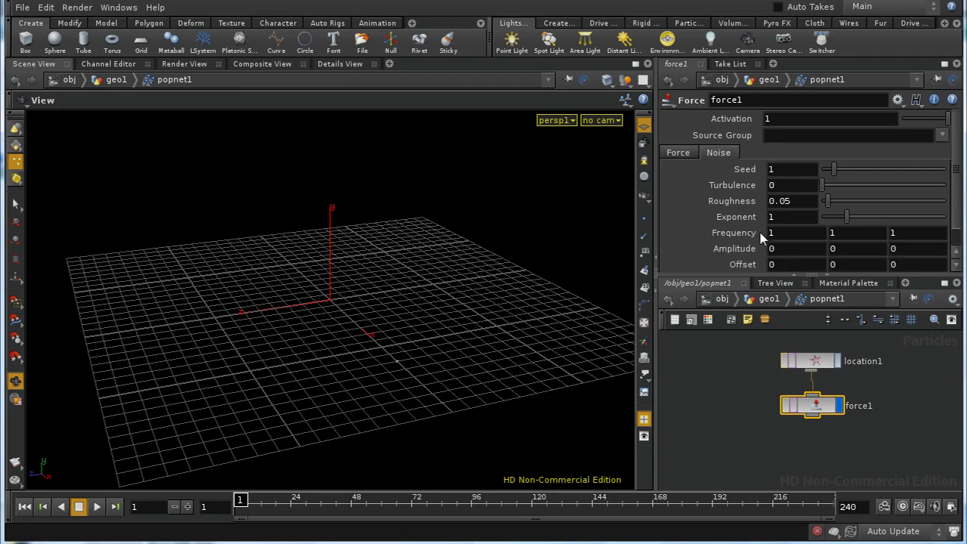
{"action": "middle_click_drag", "start_coordinate": [742, 245], "coordinate": [765, 205]}
Set the Location node's Life Expectancy to 100.
{"action": "left_click", "coordinate": [815, 361]}
{"action": "left_click", "coordinate": [778, 230]}
{"action": "type", "text": "100"}
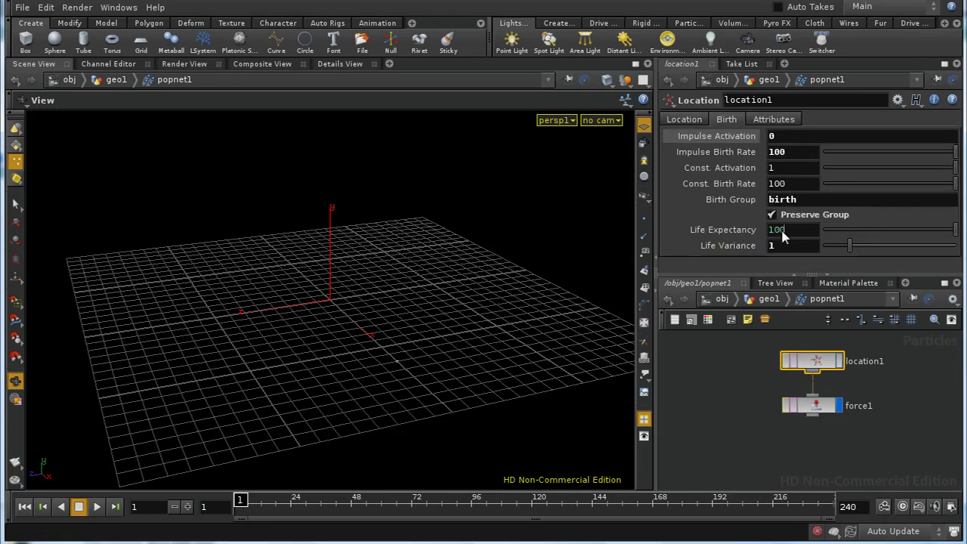
{"action": "key", "text": "Return"}
Add a Color node below the Force node and make it the displayed node.
{"action": "key", "text": "Tab"}
{"action": "type", "text": "color"}
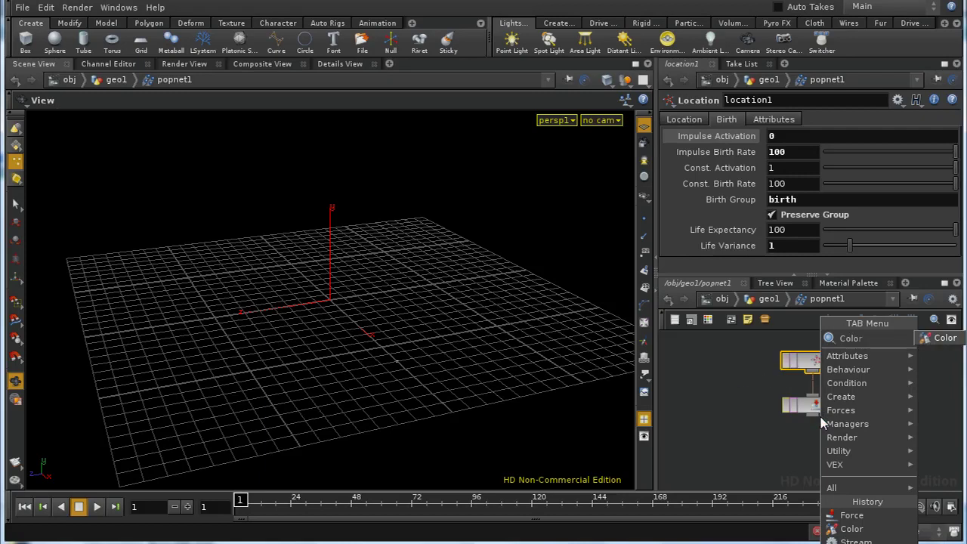
{"action": "key", "text": "Escape"}
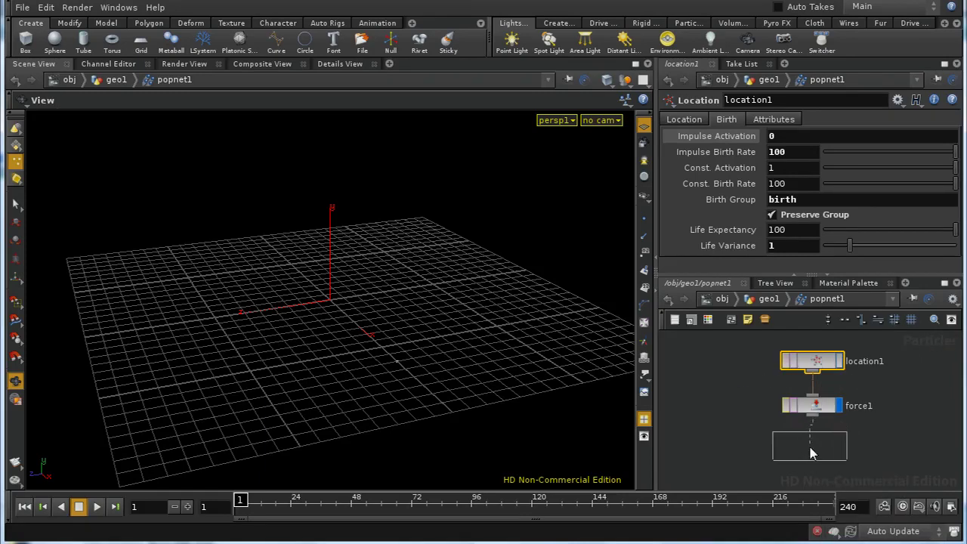
{"action": "left_click", "coordinate": [806, 446]}
{"action": "left_click_drag", "start_coordinate": [835, 449], "coordinate": [838, 454]}
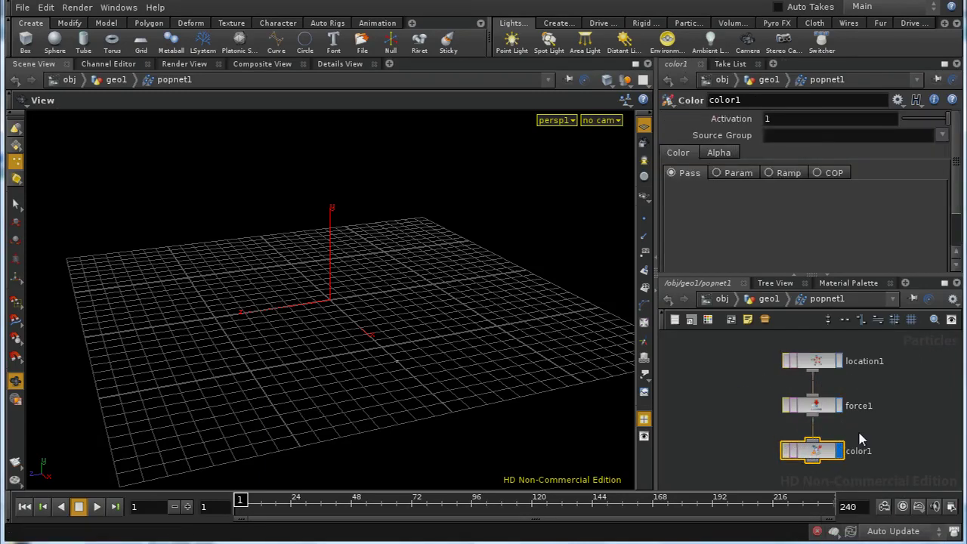
Switch the Color node to Param mode and set its color to red (0.9, 0, 0).
{"action": "left_click", "coordinate": [755, 175]}
{"action": "left_click", "coordinate": [785, 190]}
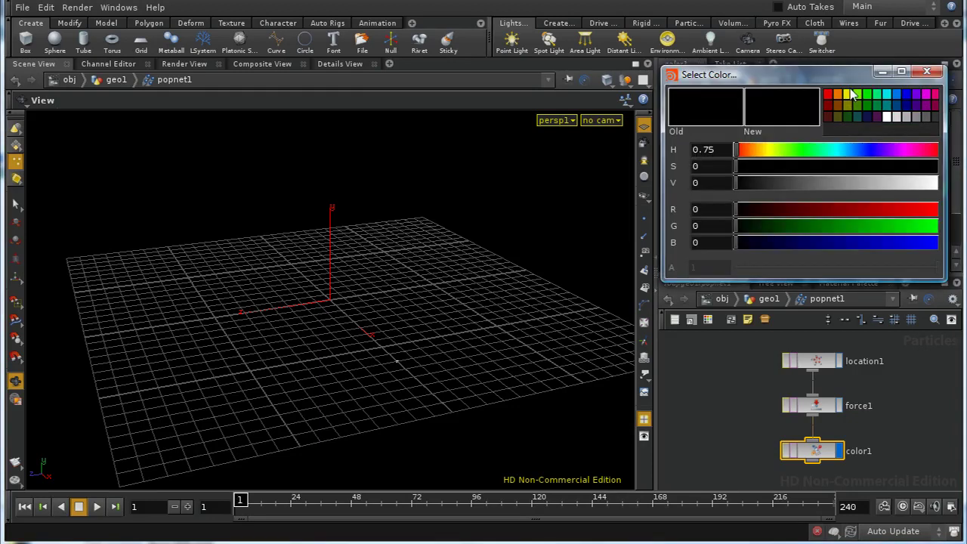
{"action": "left_click", "coordinate": [923, 73]}
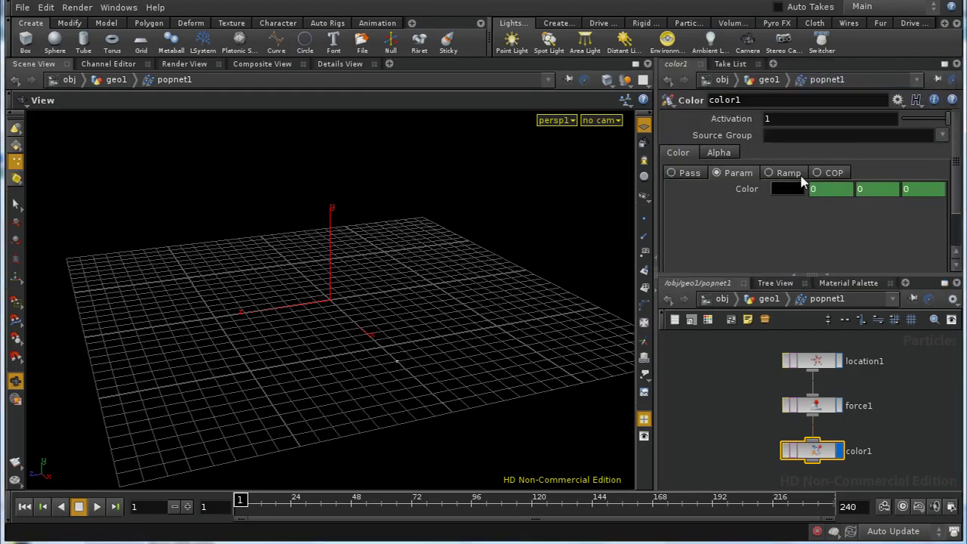
{"action": "right_click", "coordinate": [756, 190]}
{"action": "left_click", "coordinate": [777, 333]}
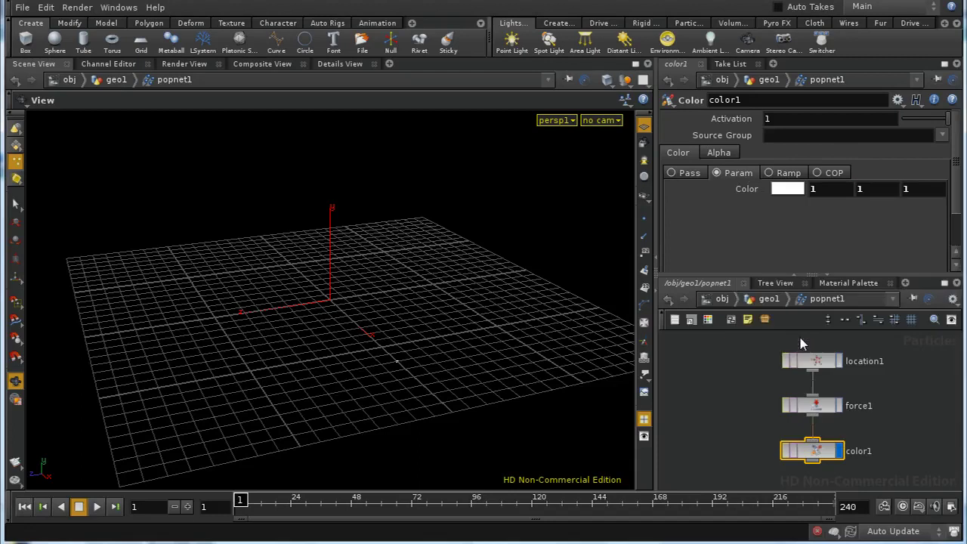
{"action": "left_click", "coordinate": [785, 191]}
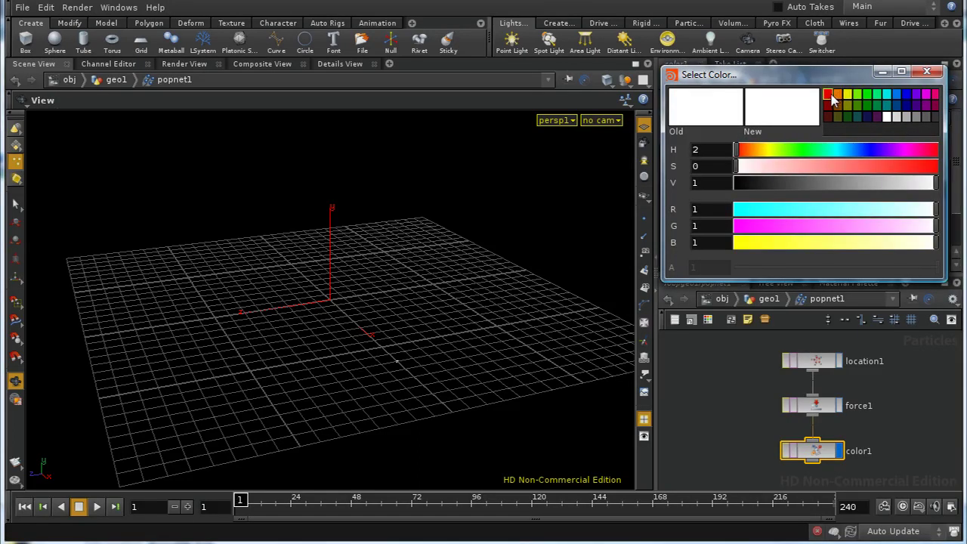
{"action": "left_click", "coordinate": [828, 94]}
{"action": "left_click", "coordinate": [928, 72]}
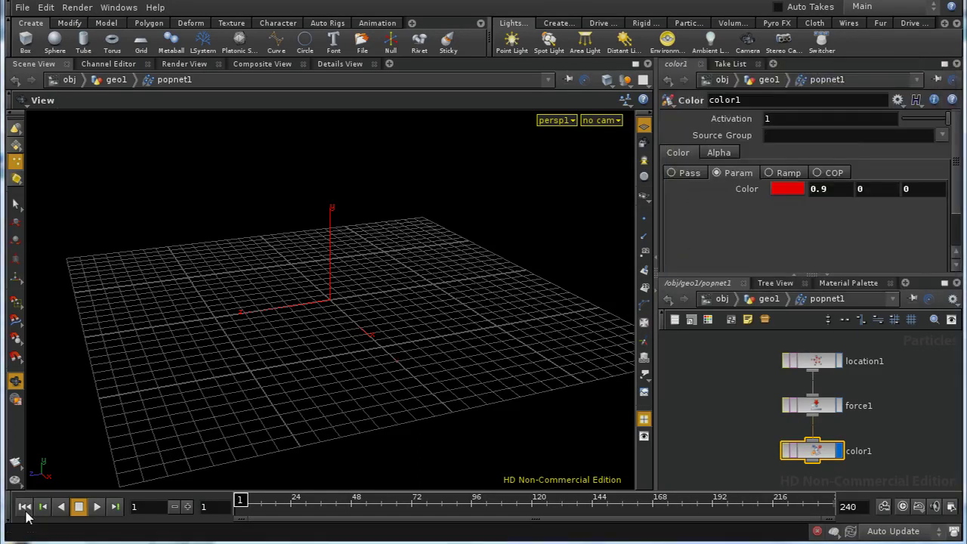
Play the simulation from the first frame to about frame 116 to view the colored, turbulent particles.
{"action": "left_click", "coordinate": [96, 507]}
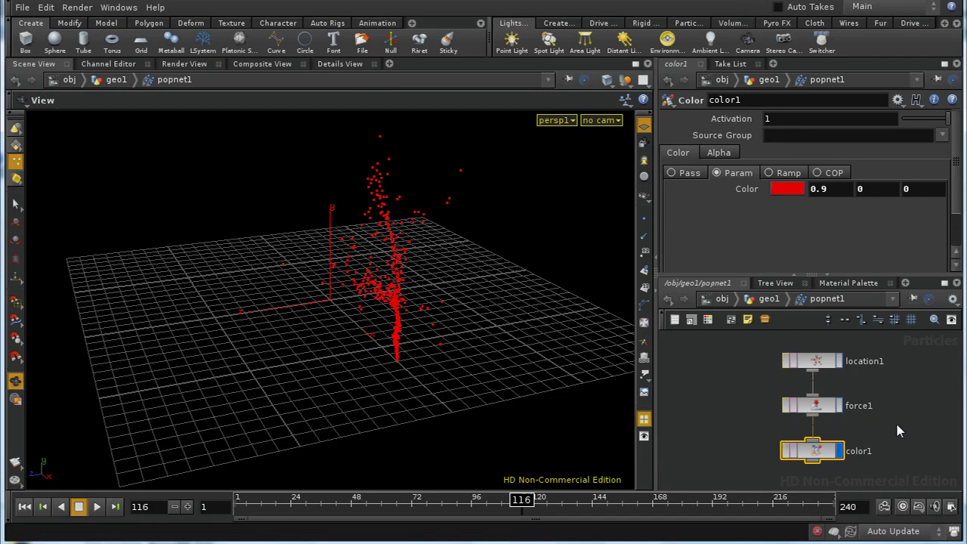
{"action": "middle_click_drag", "start_coordinate": [897, 430], "coordinate": [895, 410]}
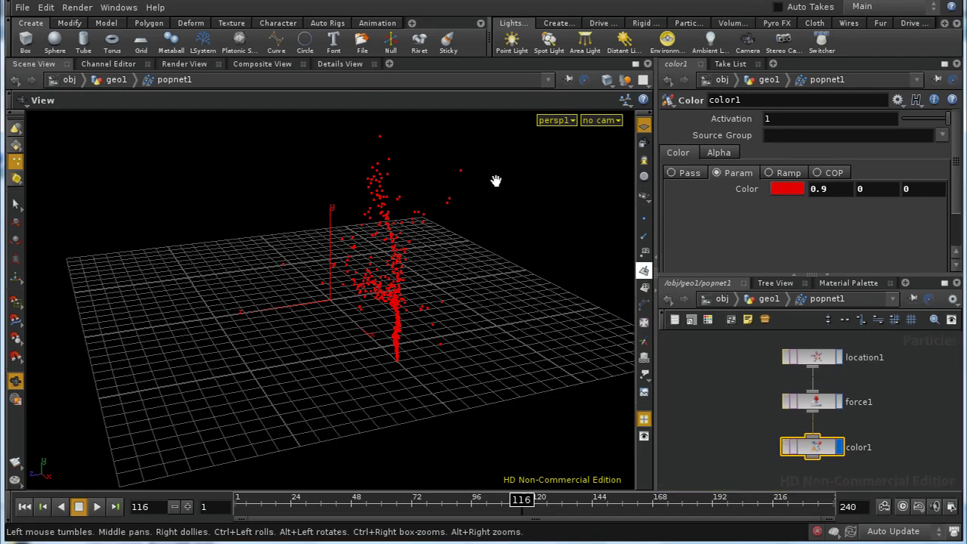
{"action": "middle_click_drag", "start_coordinate": [733, 385], "coordinate": [742, 390]}
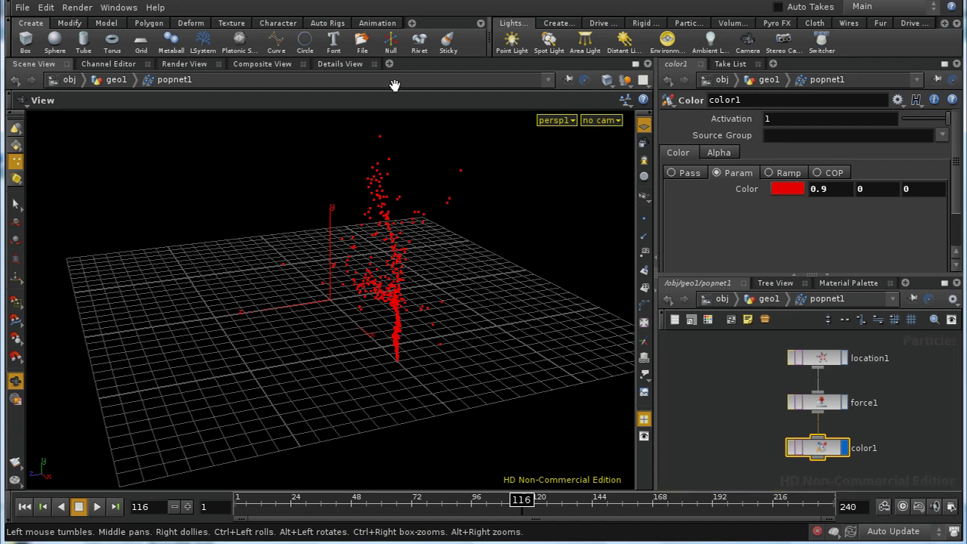
Examine the particles' position, velocity, acceleration, life, id, parent and Cd attributes in the Details View.
{"action": "left_click", "coordinate": [340, 64]}
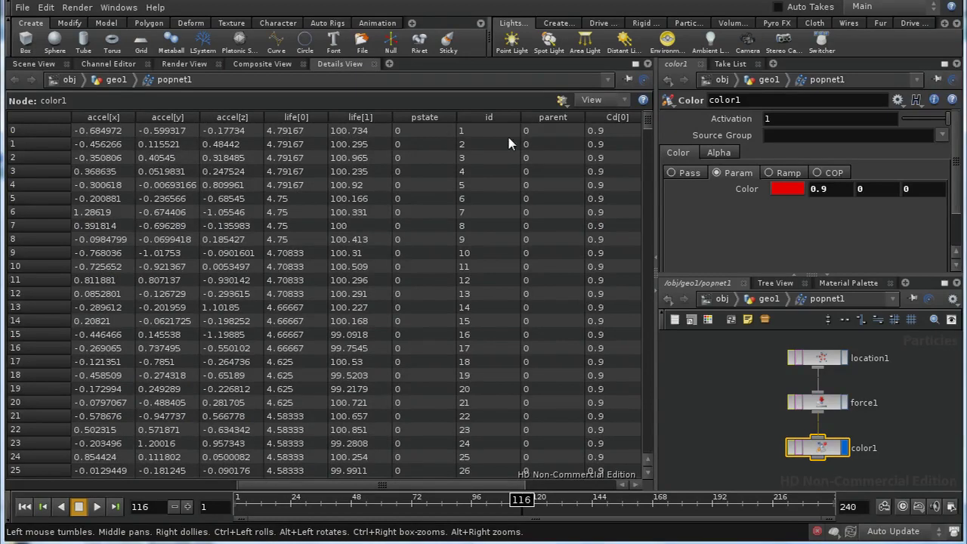
{"action": "mouse_move", "coordinate": [648, 130]}
{"action": "left_mouse_down"}
{"action": "mouse_move", "coordinate": [648, 432]}
{"action": "mouse_move", "coordinate": [648, 124]}
{"action": "left_mouse_up"}
{"action": "left_click_drag", "start_coordinate": [320, 485], "coordinate": [49, 513]}
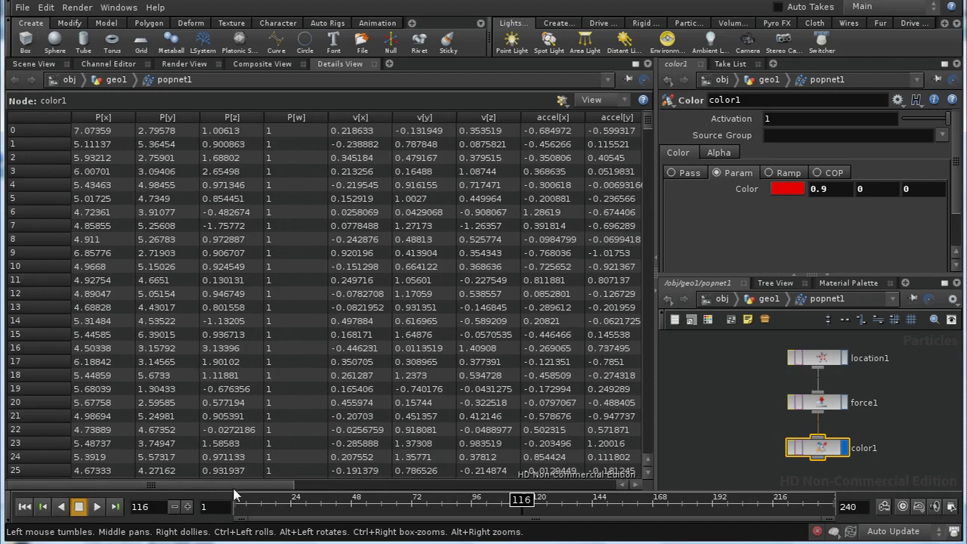
{"action": "left_click_drag", "start_coordinate": [255, 485], "coordinate": [442, 486]}
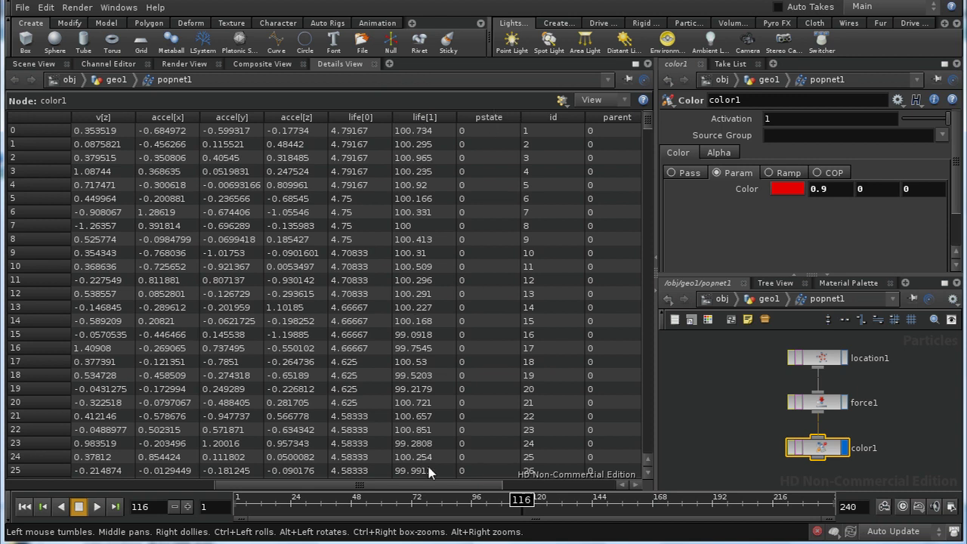
{"action": "left_click_drag", "start_coordinate": [415, 483], "coordinate": [544, 487]}
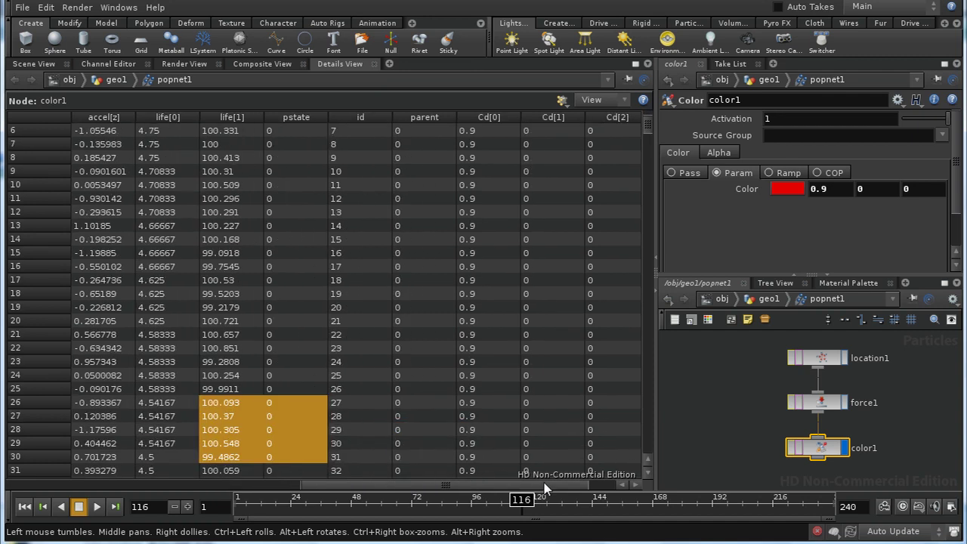
{"action": "left_click", "coordinate": [362, 282]}
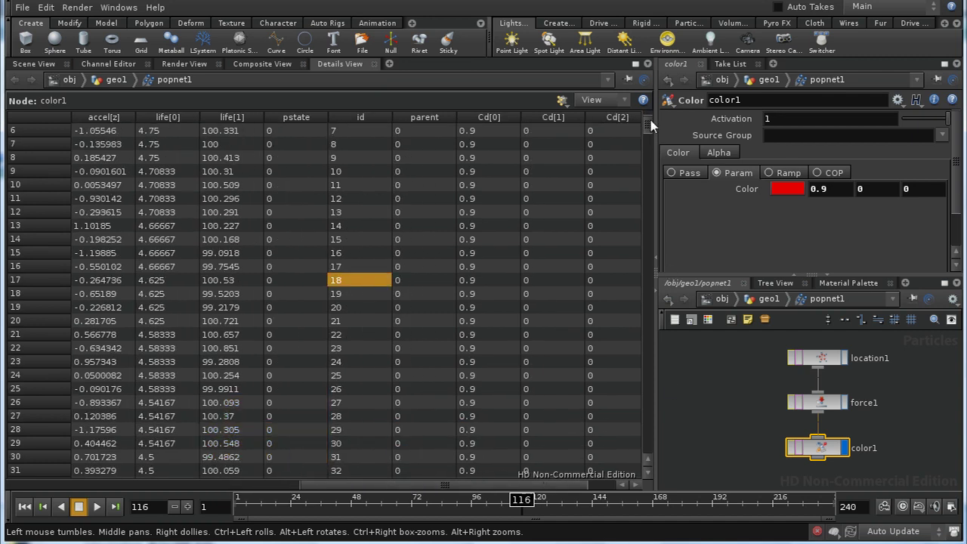
{"action": "scroll", "coordinate": [389, 162], "scroll_direction": "up", "scroll_amount": 2}
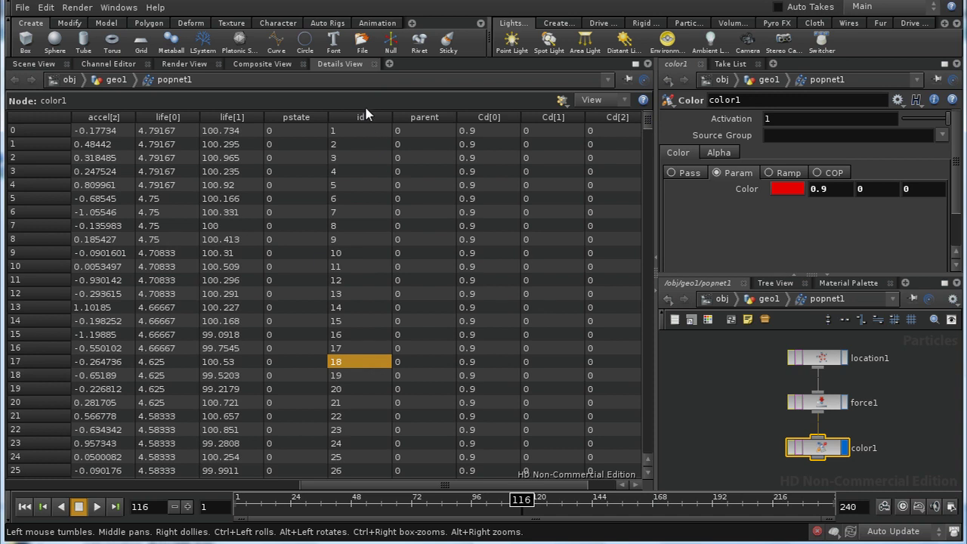
{"action": "left_click_drag", "start_coordinate": [375, 486], "coordinate": [125, 486]}
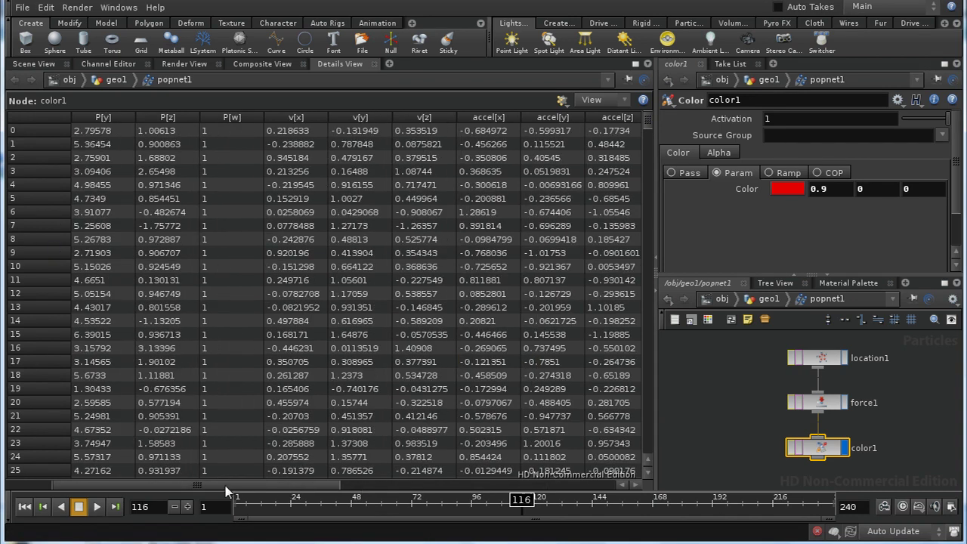
{"action": "left_click_drag", "start_coordinate": [226, 487], "coordinate": [364, 488]}
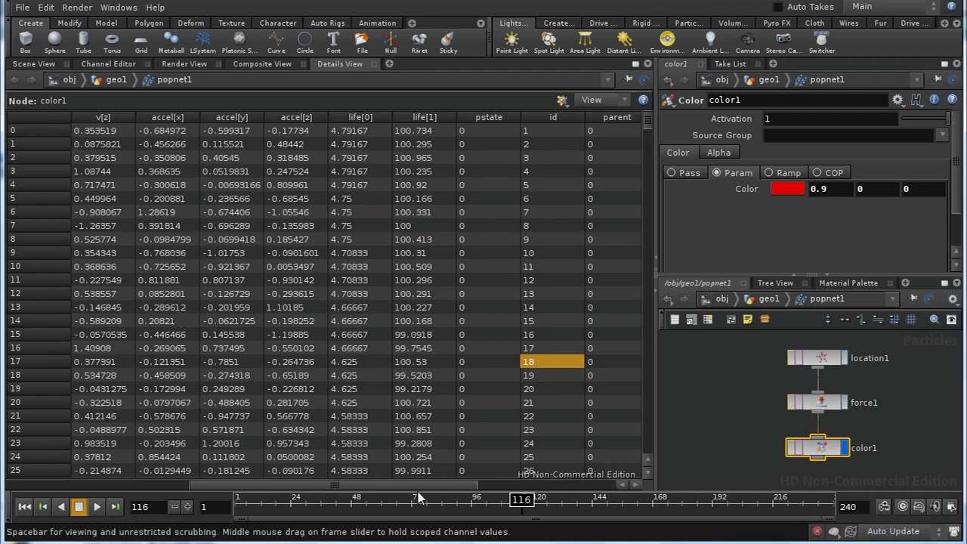
{"action": "left_click_drag", "start_coordinate": [417, 487], "coordinate": [474, 464]}
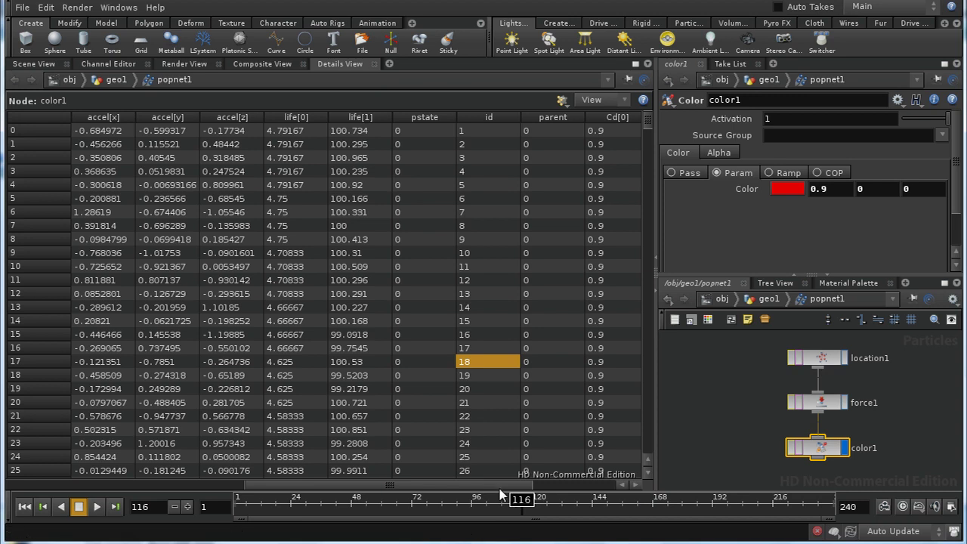
{"action": "left_click_drag", "start_coordinate": [500, 487], "coordinate": [568, 465]}
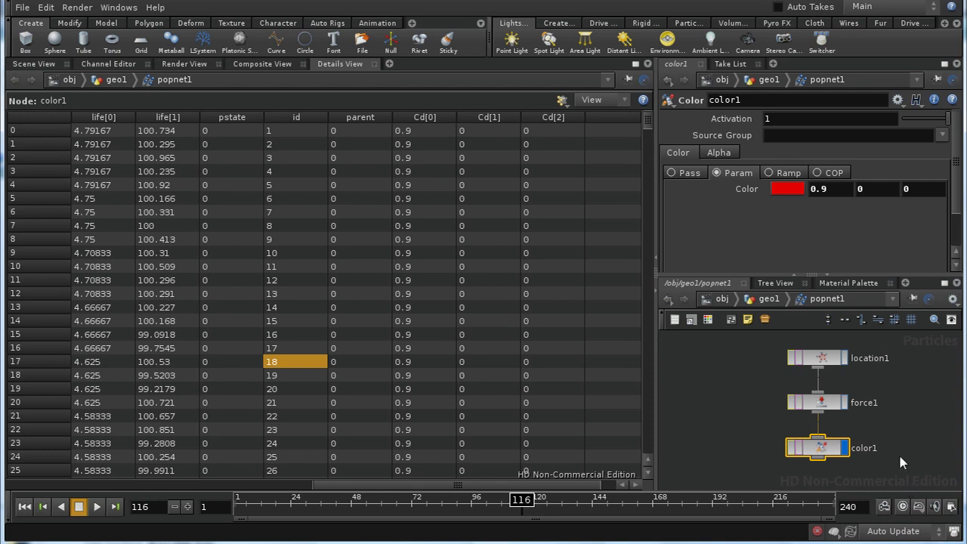
Compare the point attributes of the Location, Force and Color nodes by inspecting each node in the chain.
{"action": "left_click", "coordinate": [819, 363]}
{"action": "left_click", "coordinate": [826, 406]}
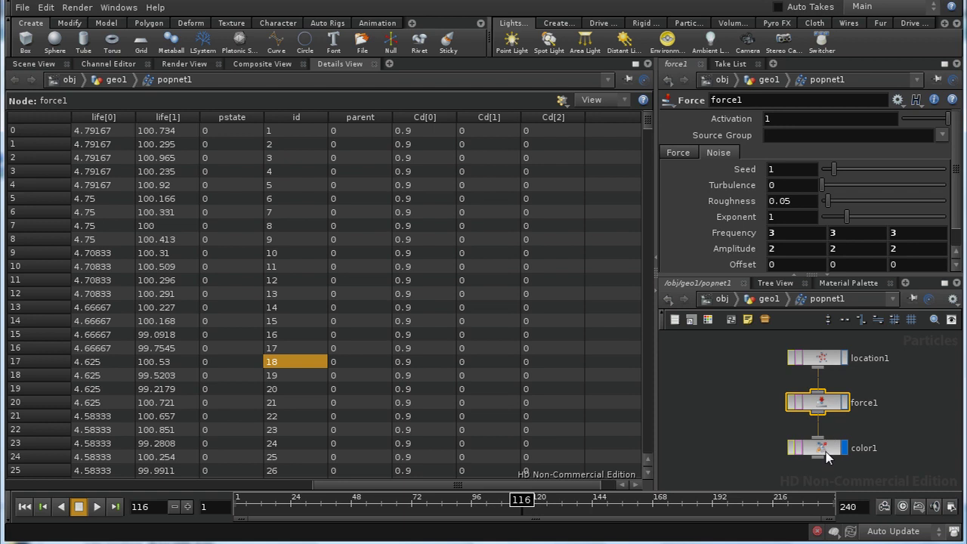
{"action": "left_click", "coordinate": [825, 451]}
{"action": "left_click", "coordinate": [821, 402]}
{"action": "left_click", "coordinate": [822, 357]}
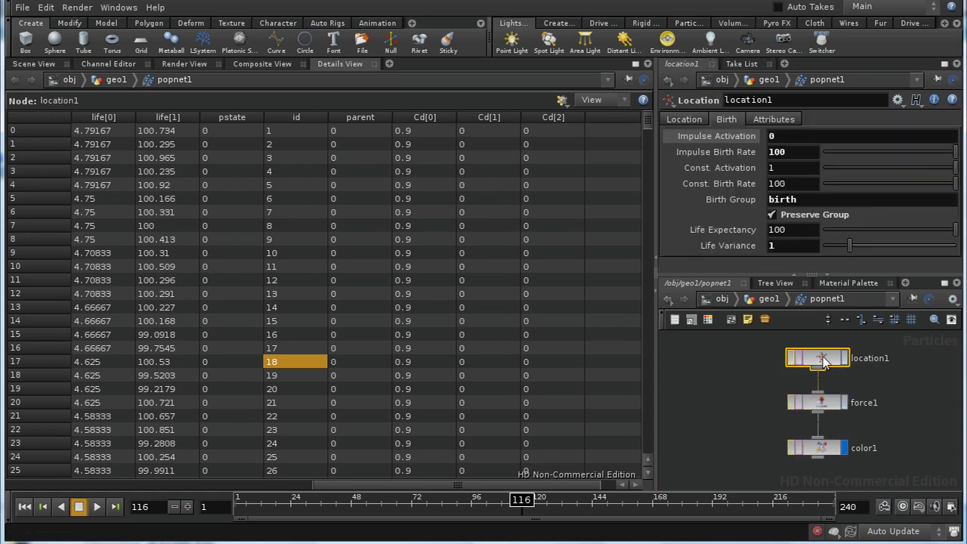
{"action": "left_click", "coordinate": [827, 405]}
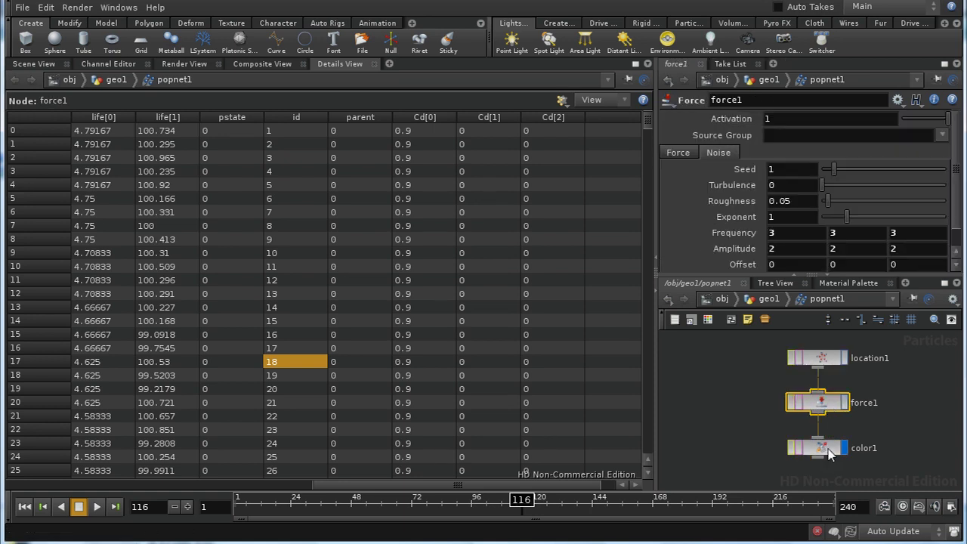
{"action": "left_click", "coordinate": [828, 453]}
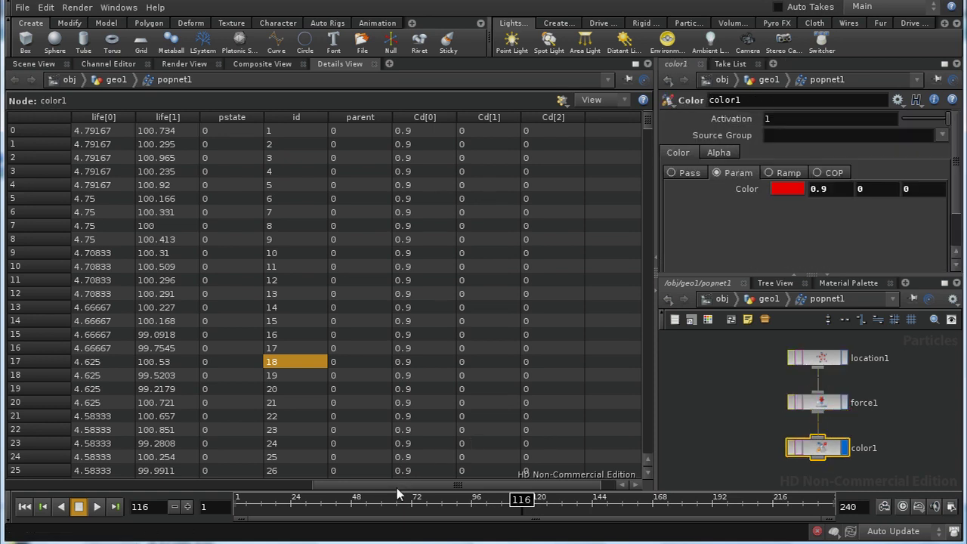
{"action": "left_click_drag", "start_coordinate": [397, 484], "coordinate": [200, 484]}
{"action": "left_click_drag", "start_coordinate": [271, 473], "coordinate": [503, 453]}
{"action": "left_click", "coordinate": [823, 359]}
{"action": "left_click", "coordinate": [821, 403]}
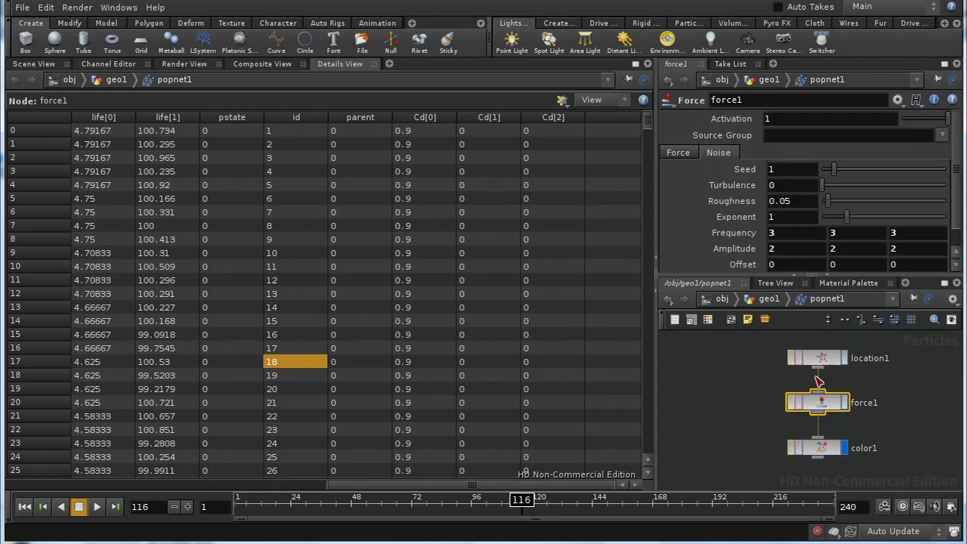
{"action": "left_click", "coordinate": [821, 362]}
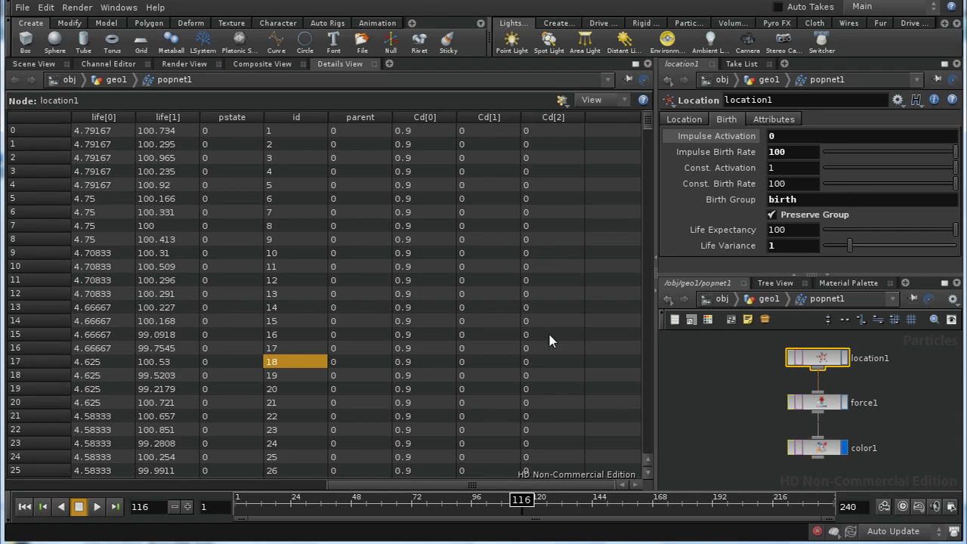
Lay out the nodes of the POP network automatically and fit the whole chain in view.
{"action": "middle_click_drag", "start_coordinate": [926, 435], "coordinate": [907, 434]}
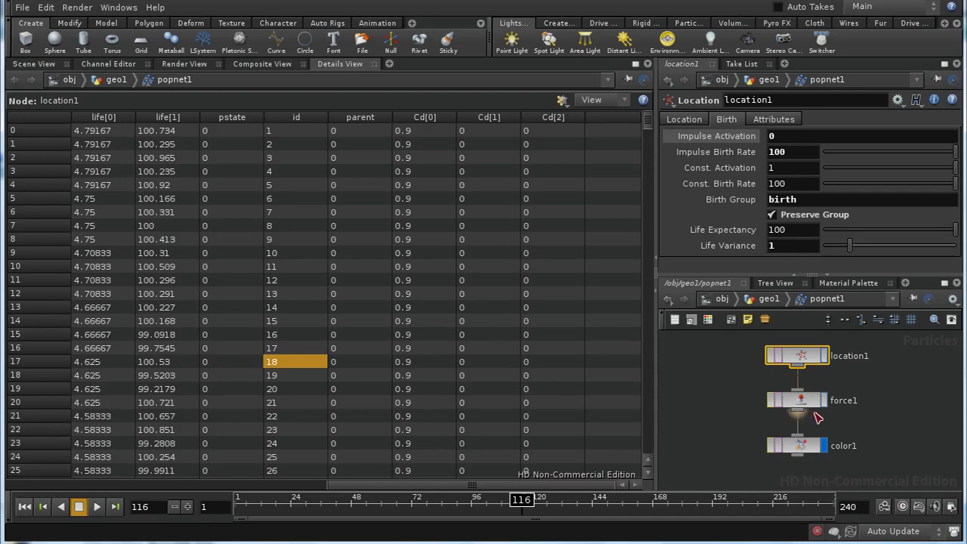
{"action": "key", "text": "l"}
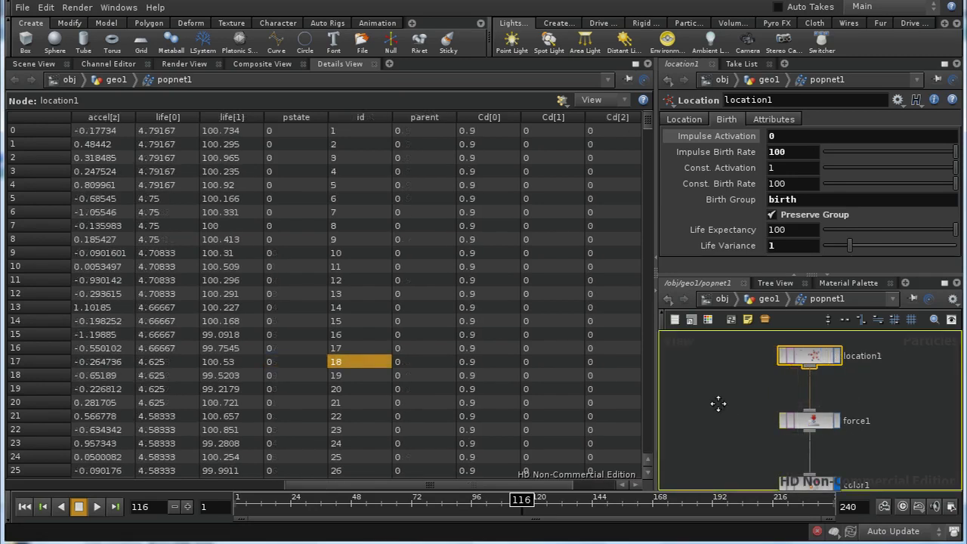
{"action": "scroll", "coordinate": [725, 408], "scroll_direction": "down", "scroll_amount": 3}
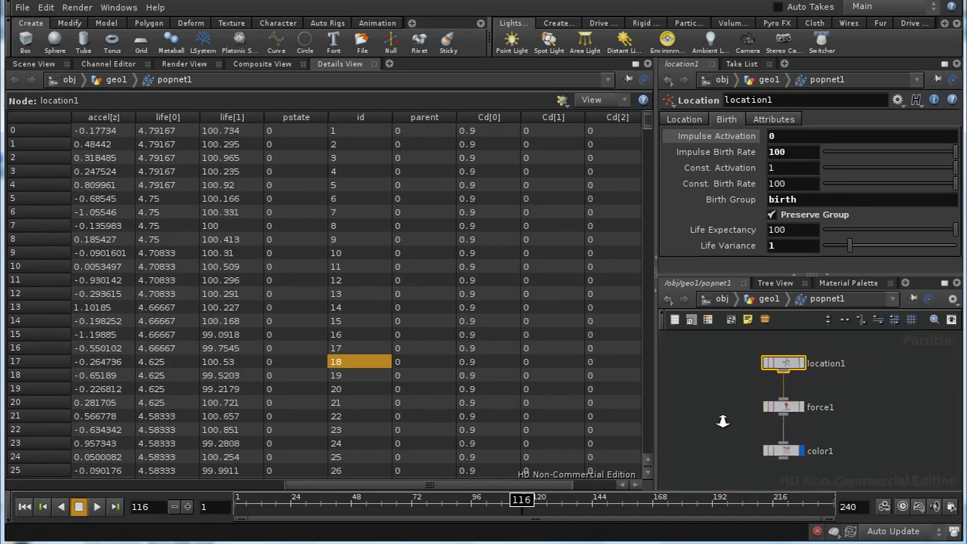
Review the particles' position, velocity and acceleration columns for the Location node in the Details View.
{"action": "middle_click_drag", "start_coordinate": [720, 412], "coordinate": [740, 411]}
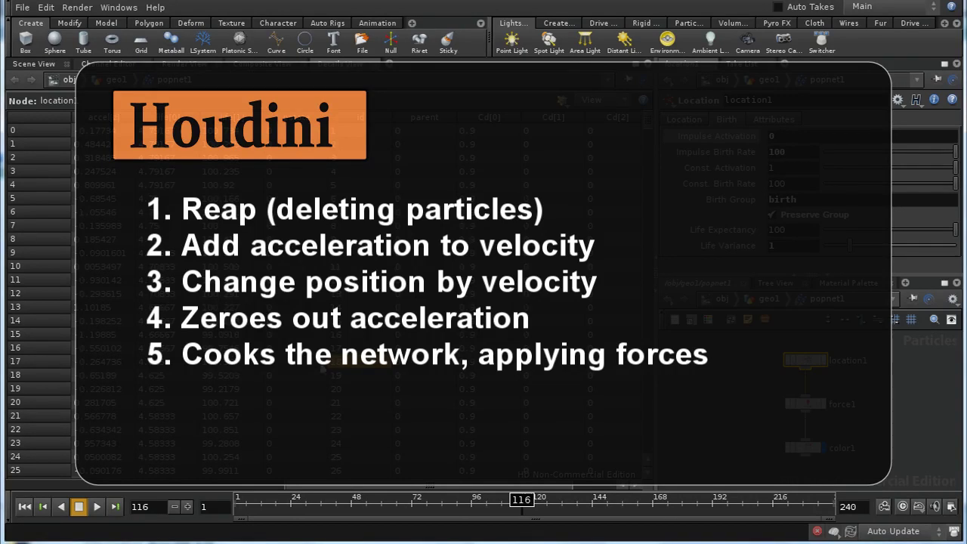
{"action": "left_click_drag", "start_coordinate": [339, 492], "coordinate": [261, 488]}
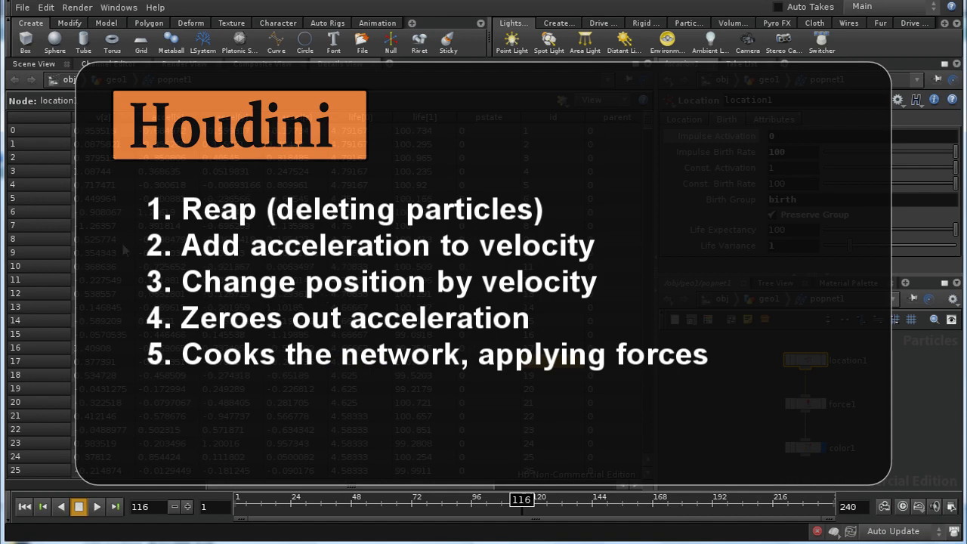
{"action": "left_click_drag", "start_coordinate": [280, 488], "coordinate": [216, 492]}
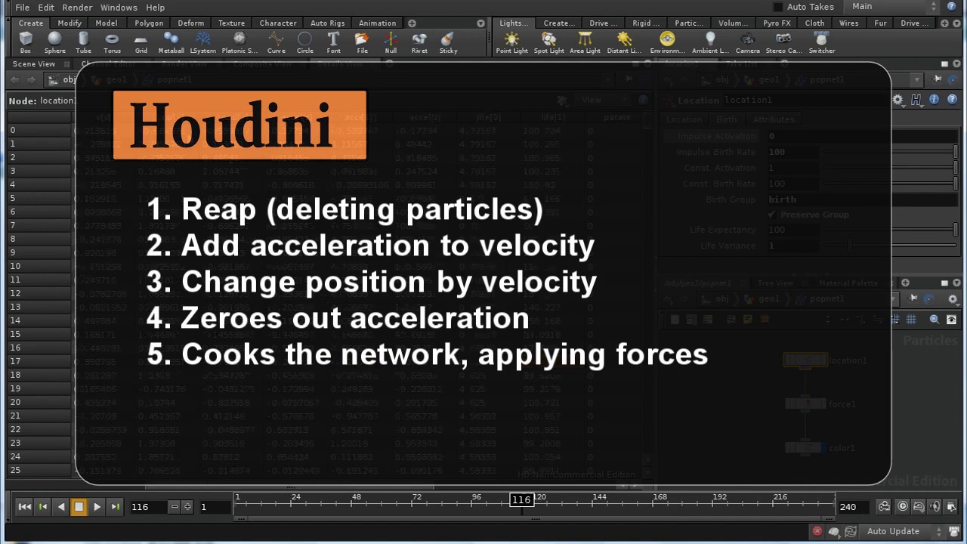
{"action": "left_click_drag", "start_coordinate": [258, 487], "coordinate": [132, 488]}
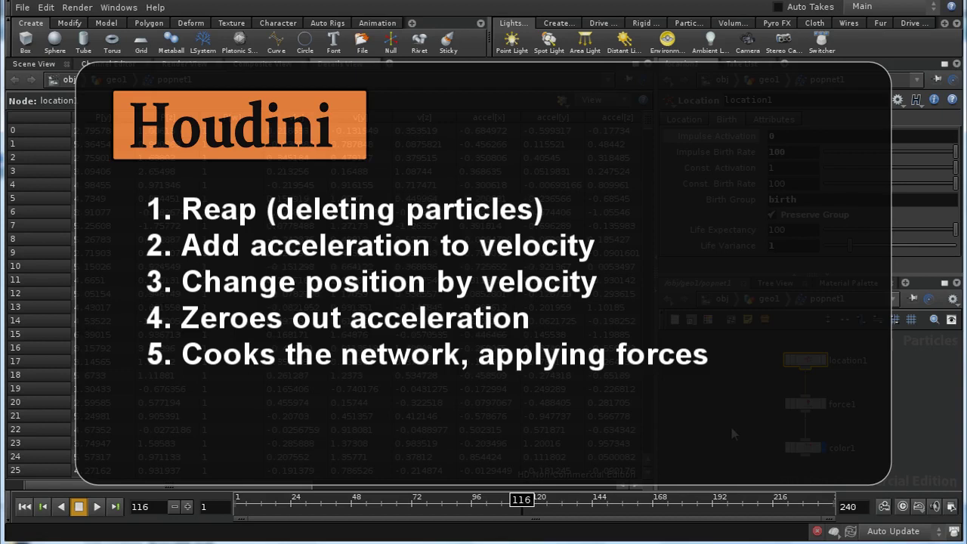
{"action": "middle_click_drag", "start_coordinate": [730, 424], "coordinate": [729, 405]}
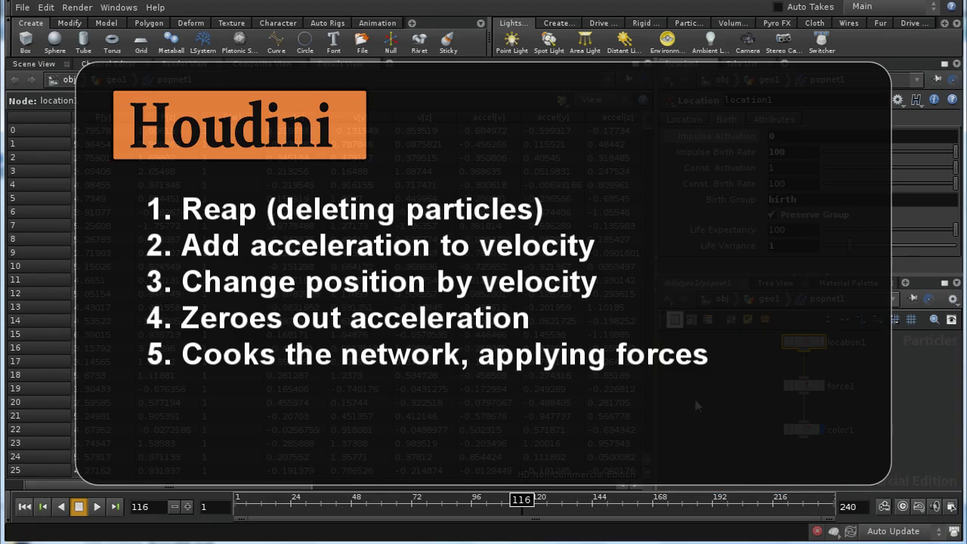
{"action": "middle_click_drag", "start_coordinate": [802, 368], "coordinate": [802, 390]}
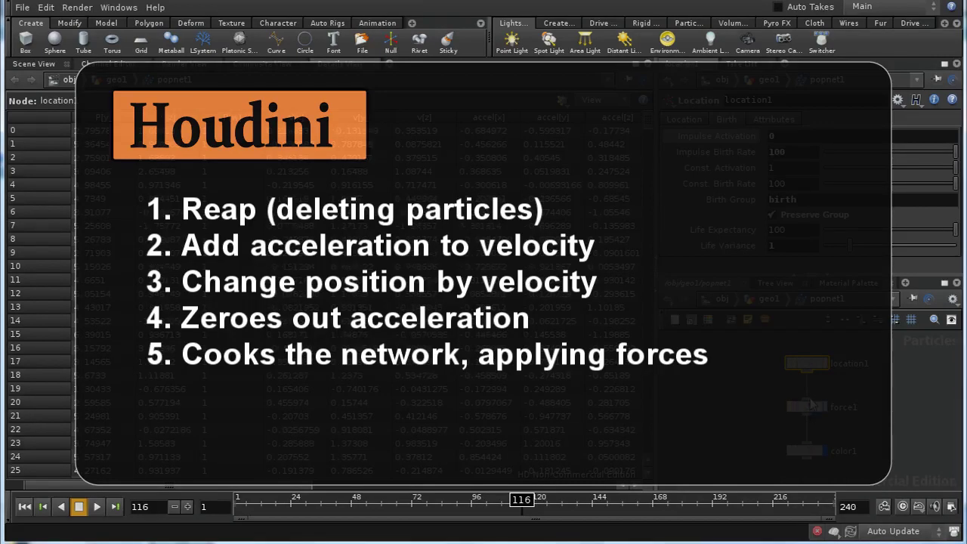
{"action": "middle_click_drag", "start_coordinate": [811, 411], "coordinate": [812, 380]}
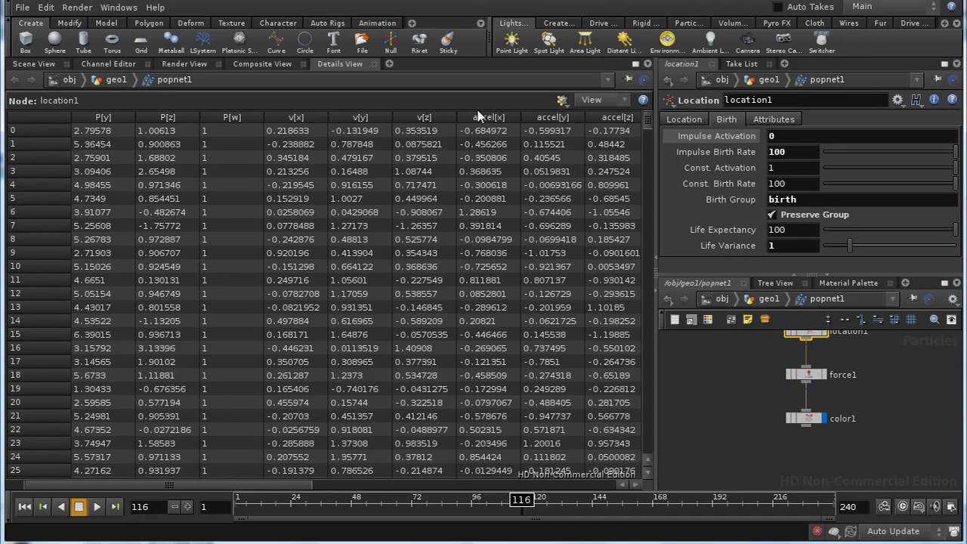
{"action": "mouse_move", "coordinate": [738, 383]}
{"action": "middle_mouse_down"}
{"action": "mouse_move", "coordinate": [740, 410]}
{"action": "mouse_move", "coordinate": [730, 393]}
{"action": "middle_mouse_up"}
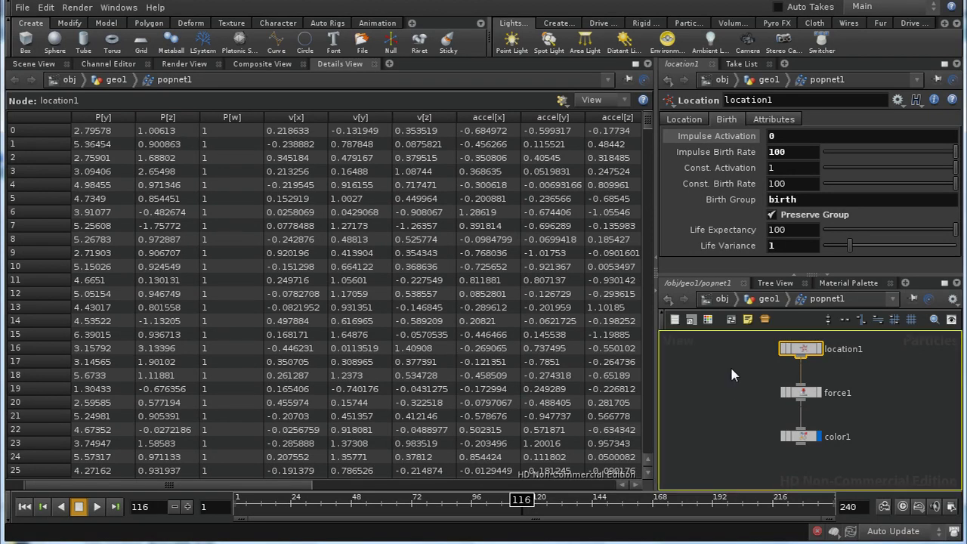
Inspect the noise parameters of the Force node in the particle chain.
{"action": "key", "text": "h"}
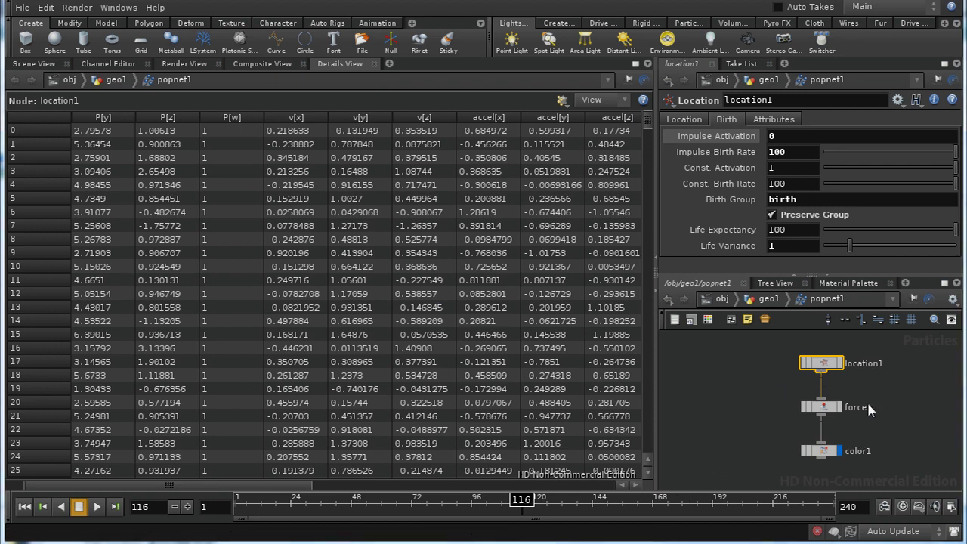
{"action": "scroll", "coordinate": [883, 434], "scroll_direction": "up", "scroll_amount": 4}
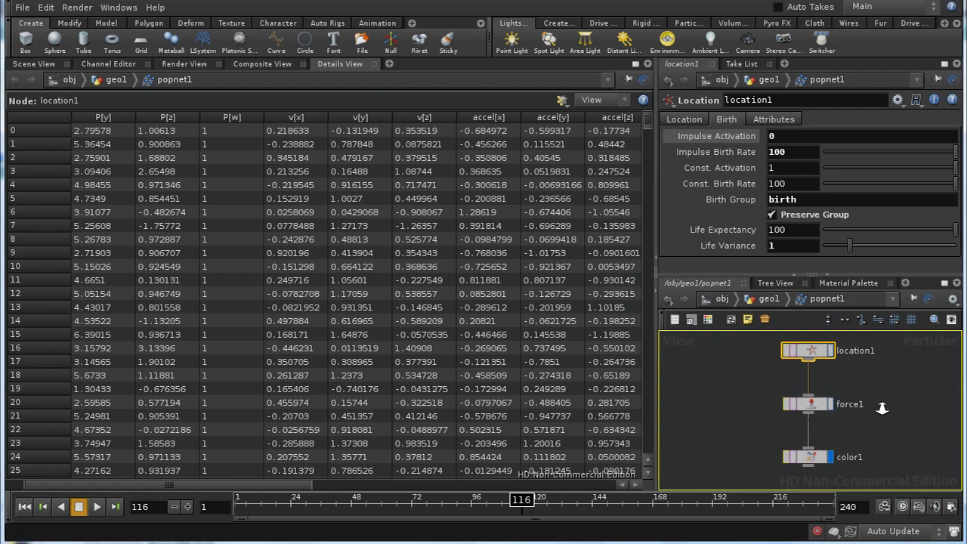
{"action": "left_click", "coordinate": [840, 427]}
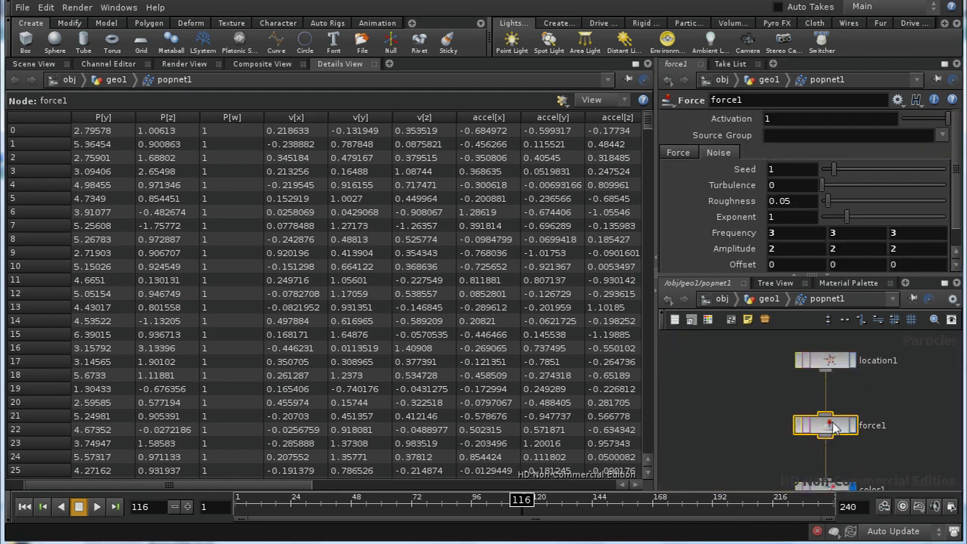
Add an unconnected Position node to the POP network, beside the existing chain.
{"action": "middle_click_drag", "start_coordinate": [857, 457], "coordinate": [908, 431]}
{"action": "middle_click_drag", "start_coordinate": [743, 414], "coordinate": [770, 443]}
{"action": "key", "text": "Tab"}
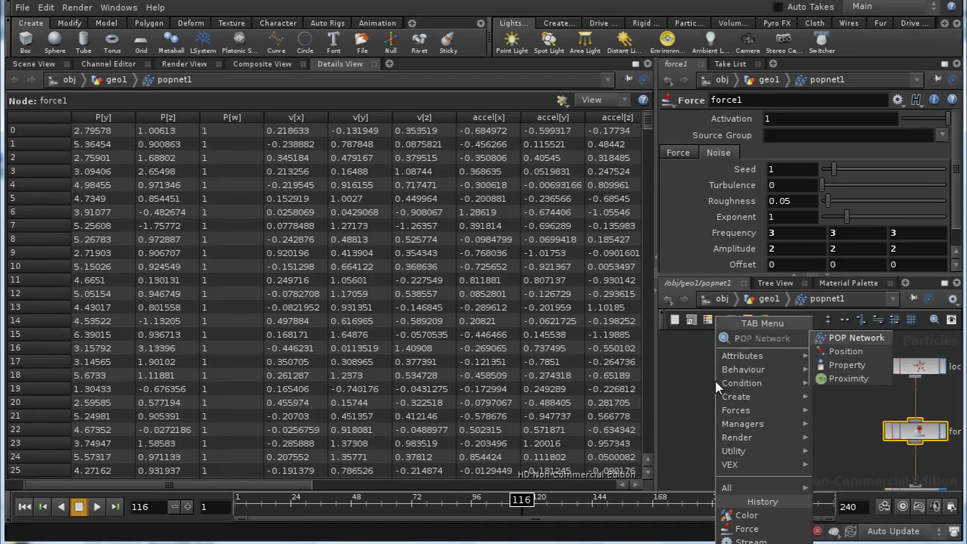
{"action": "mouse_move", "coordinate": [806, 358]}
{"action": "left_click", "coordinate": [845, 351]}
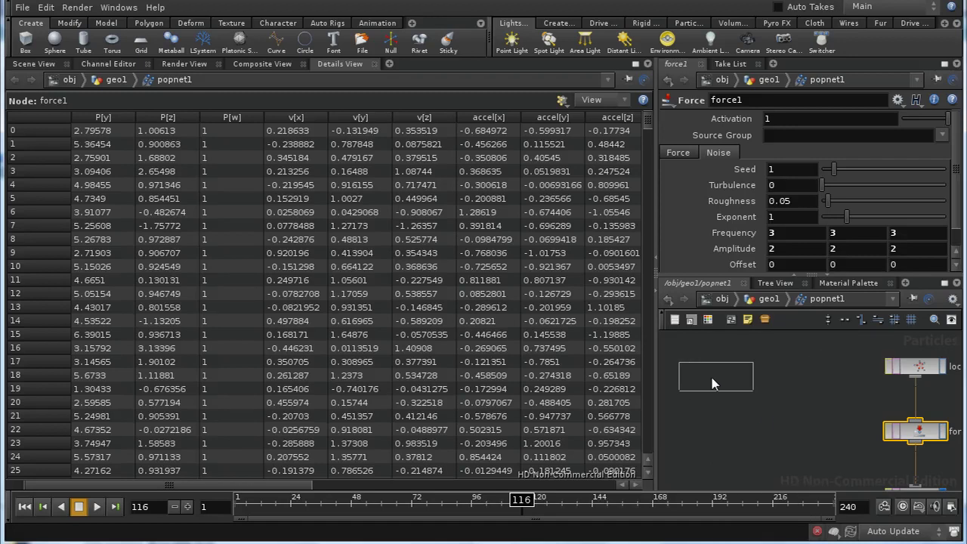
{"action": "left_click", "coordinate": [721, 378]}
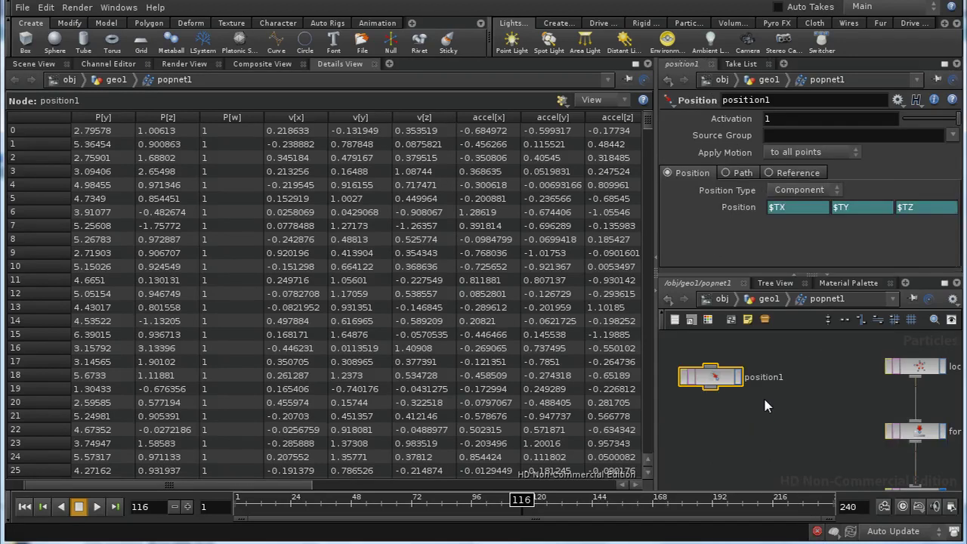
Add an unconnected Velocity node below the Position node.
{"action": "key", "text": "Tab"}
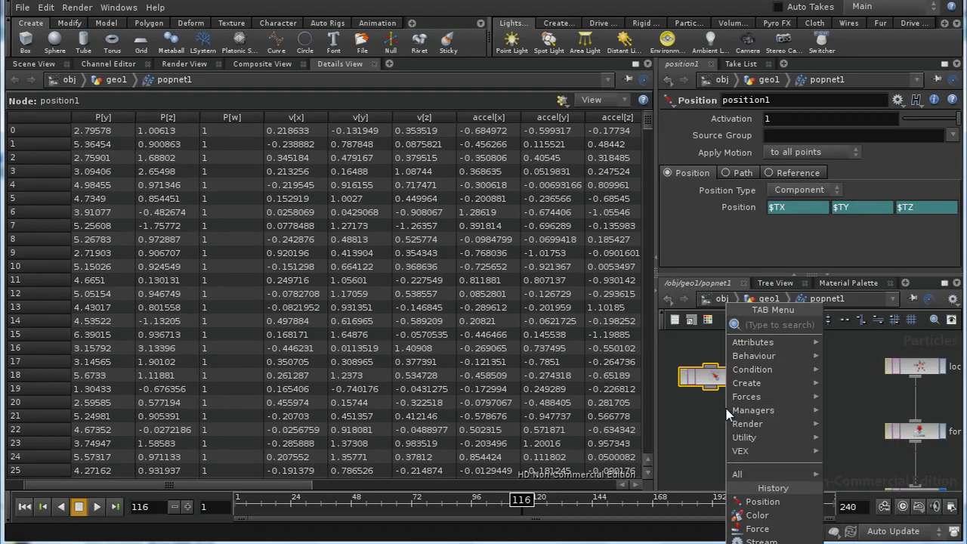
{"action": "type", "text": "vel"}
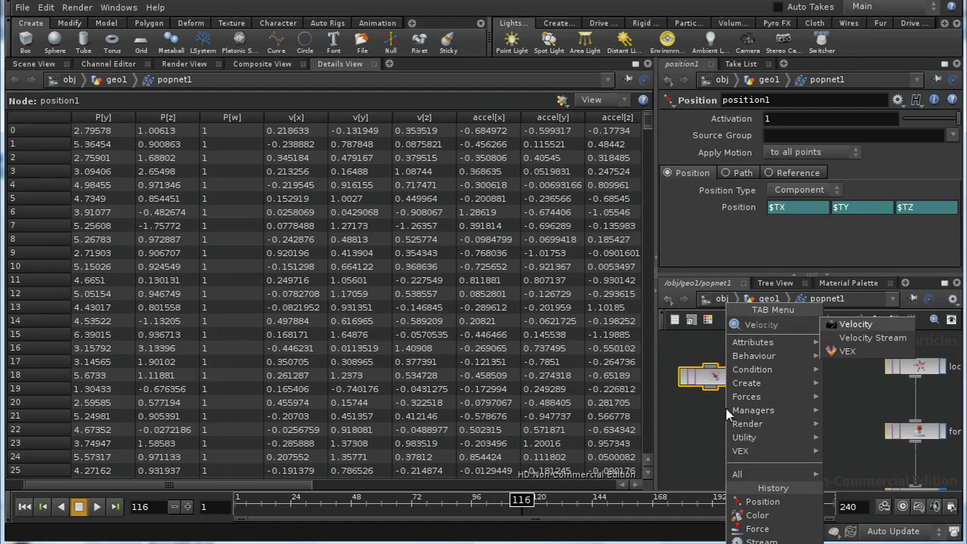
{"action": "left_click", "coordinate": [854, 321]}
{"action": "left_click", "coordinate": [714, 421]}
Add an unconnected Acceleration node below the Velocity node.
{"action": "middle_click_drag", "start_coordinate": [814, 444], "coordinate": [848, 367]}
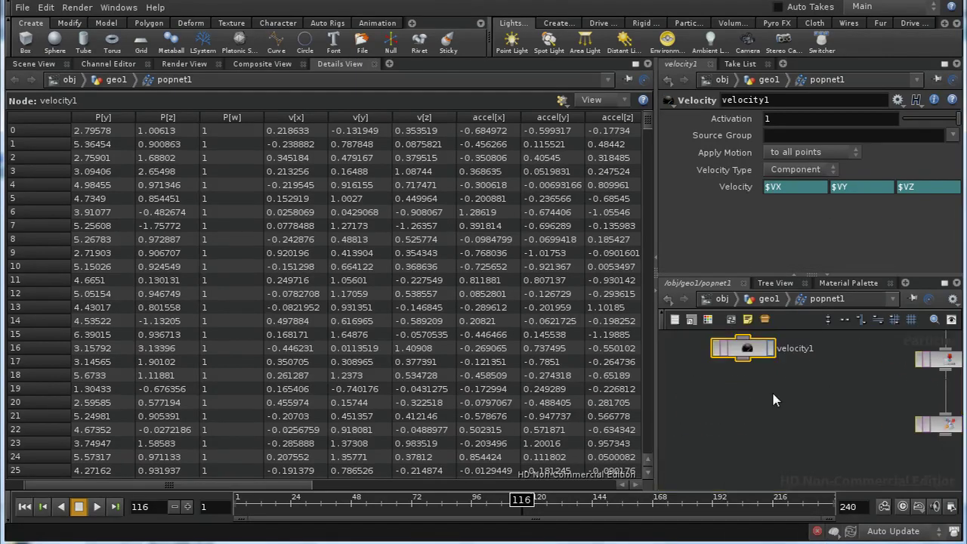
{"action": "key", "text": "Tab"}
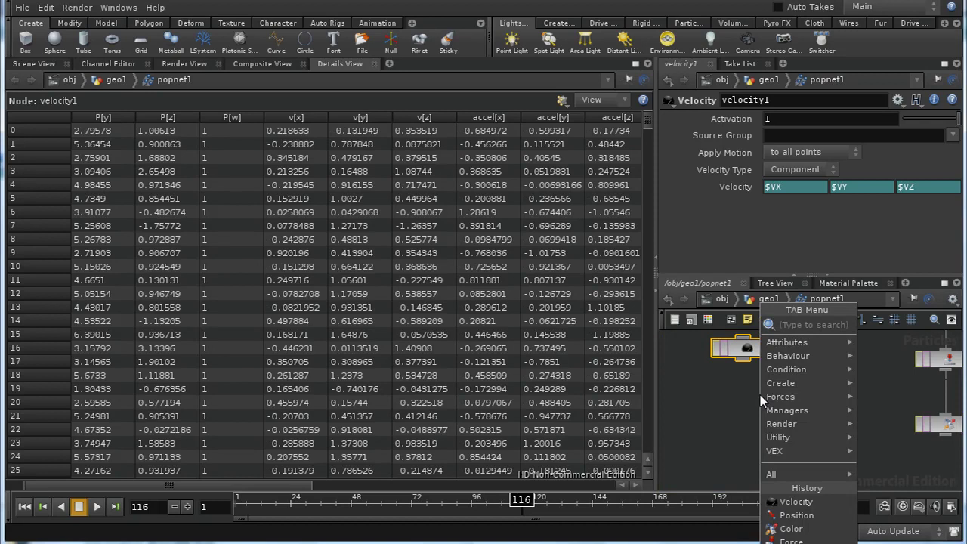
{"action": "key", "text": "Escape"}
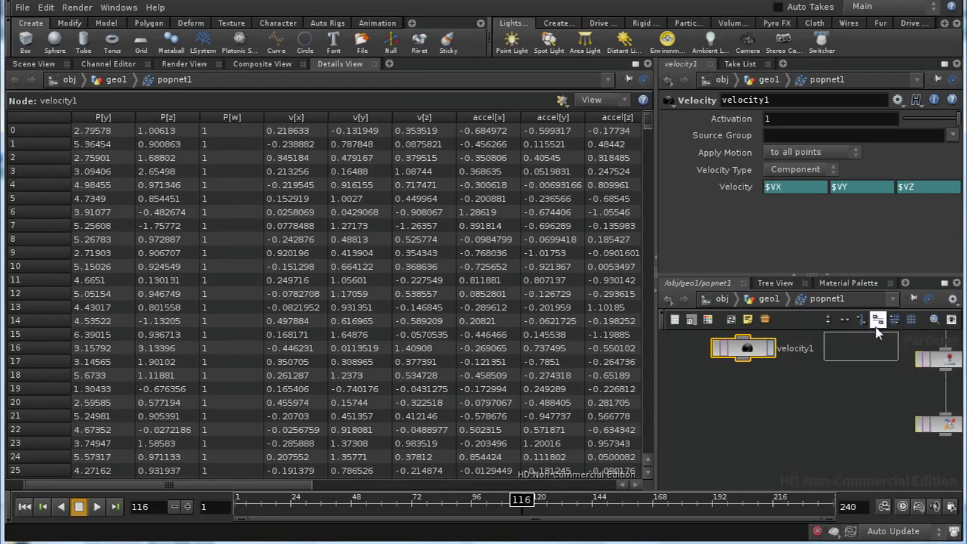
{"action": "left_click", "coordinate": [740, 405]}
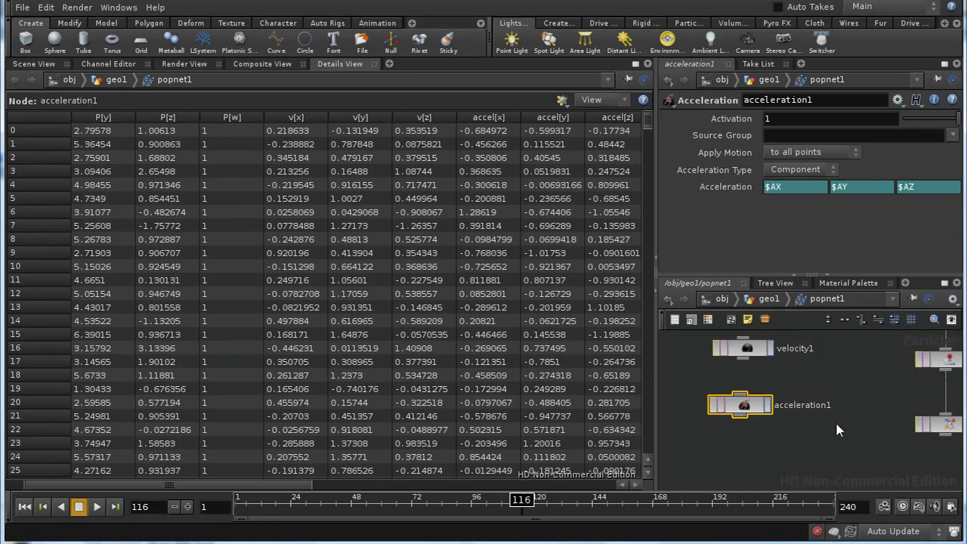
Add an unconnected Follow node below the Acceleration node.
{"action": "mouse_move", "coordinate": [831, 374]}
{"action": "middle_mouse_down"}
{"action": "mouse_move", "coordinate": [834, 440]}
{"action": "mouse_move", "coordinate": [834, 386]}
{"action": "middle_mouse_up"}
{"action": "middle_click_drag", "start_coordinate": [798, 450], "coordinate": [798, 399]}
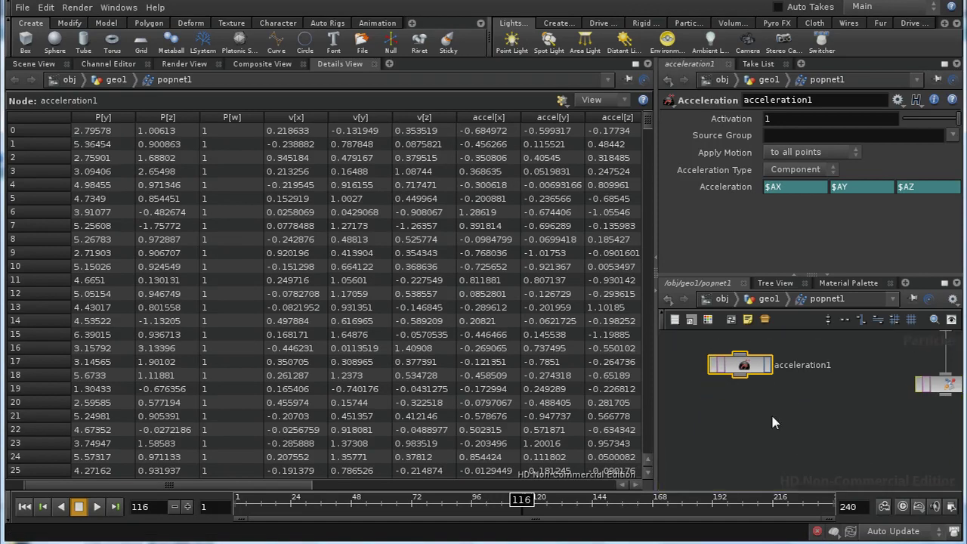
{"action": "key", "text": "Tab"}
{"action": "type", "text": "f"}
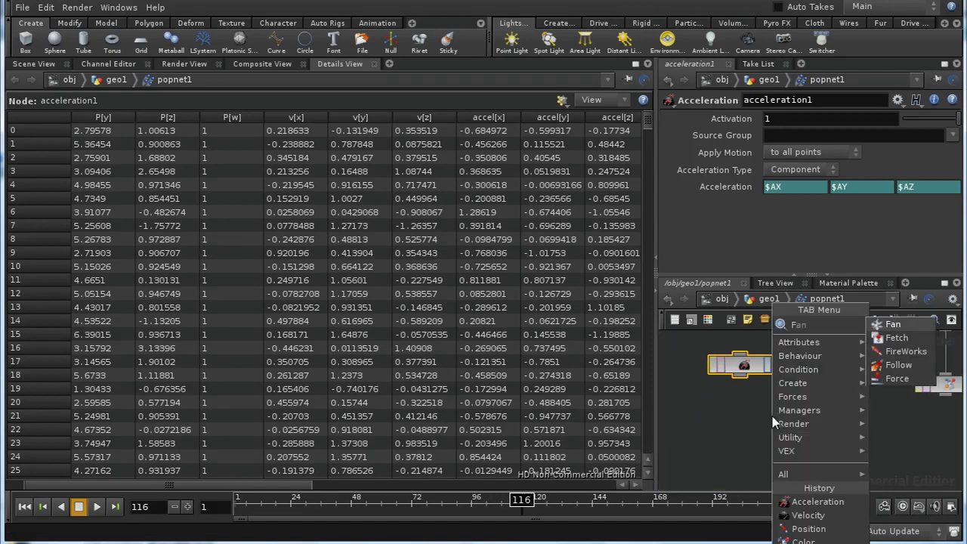
{"action": "left_click", "coordinate": [912, 362]}
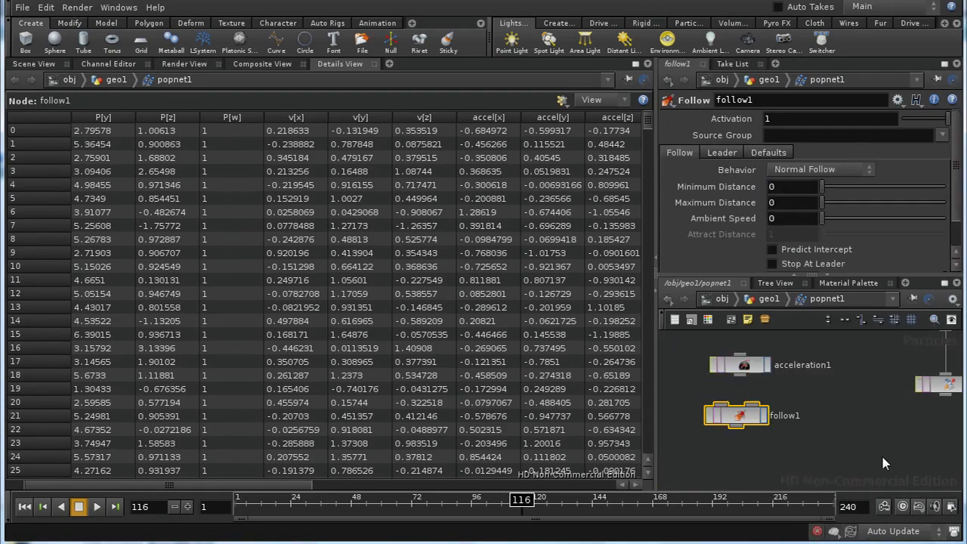
Add an unconnected Collision node below the Follow node.
{"action": "middle_click_drag", "start_coordinate": [836, 410], "coordinate": [782, 419]}
{"action": "left_click_drag", "start_coordinate": [718, 423], "coordinate": [691, 436]}
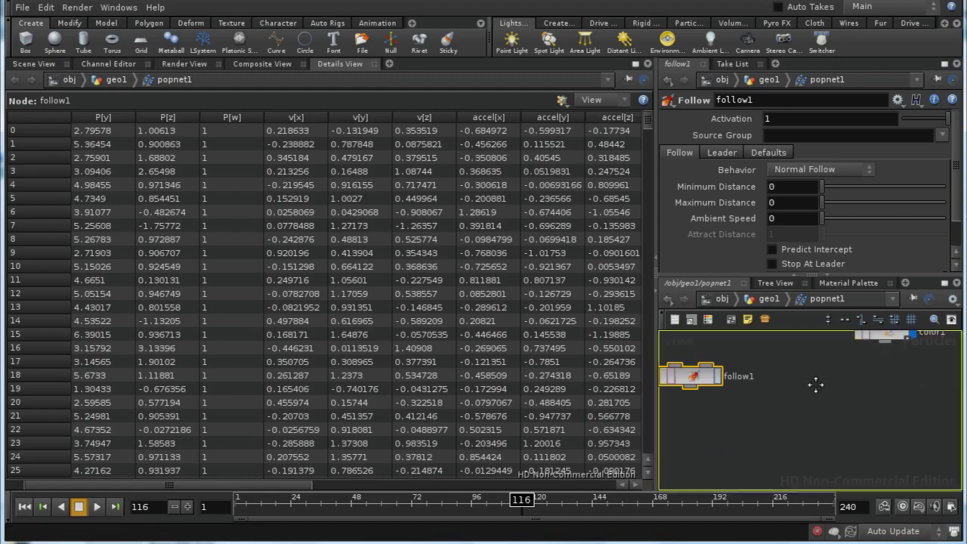
{"action": "key", "text": "Tab"}
{"action": "type", "text": "co"}
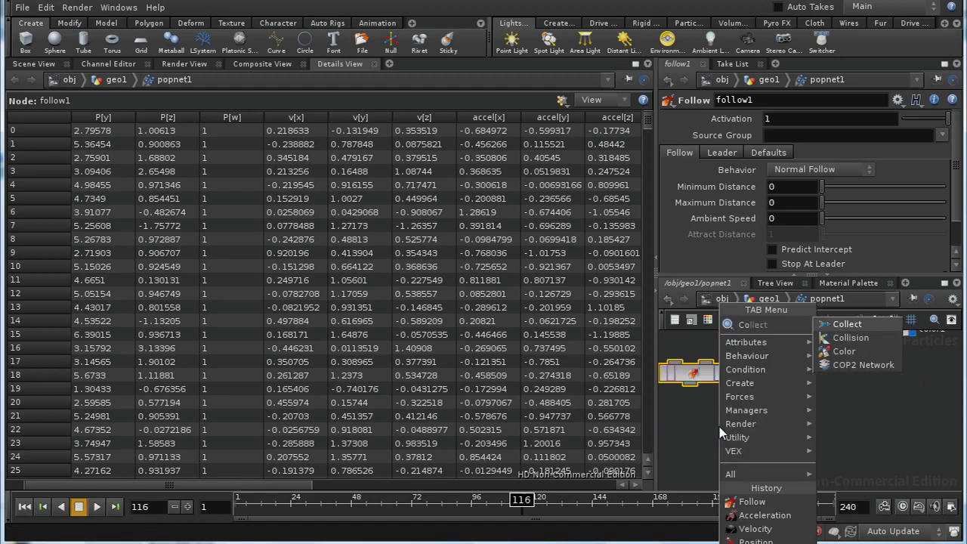
{"action": "left_click", "coordinate": [841, 340]}
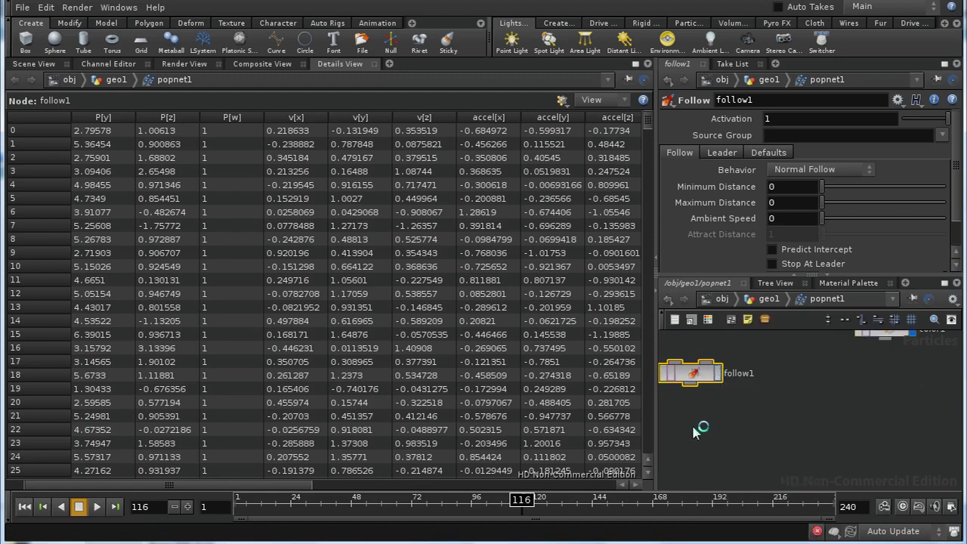
{"action": "left_click", "coordinate": [691, 427]}
{"action": "middle_click_drag", "start_coordinate": [806, 399], "coordinate": [958, 446]}
{"action": "middle_click_drag", "start_coordinate": [899, 403], "coordinate": [809, 408]}
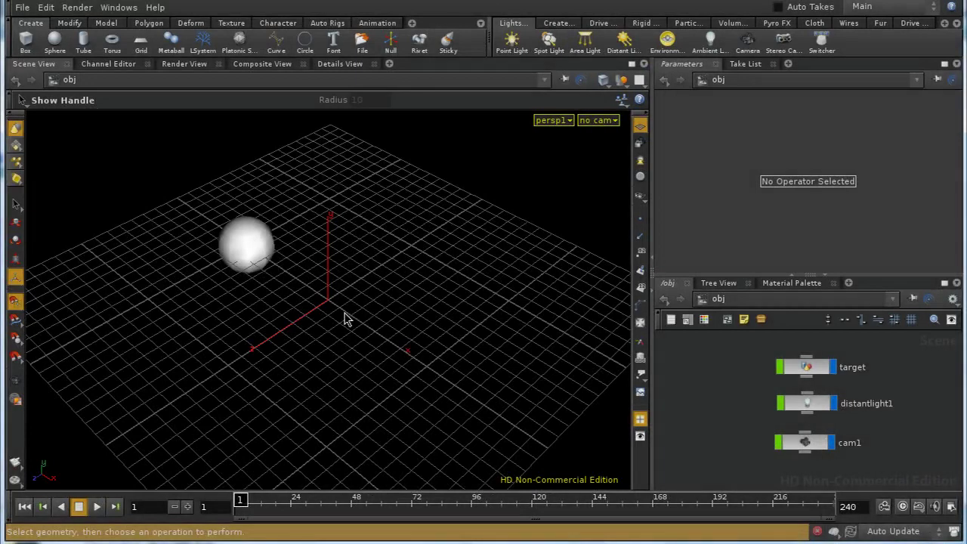
Select the target sphere in the new scene and examine its placement on the grid from several angles.
{"action": "key", "text": "Escape"}
{"action": "left_click_drag", "start_coordinate": [394, 319], "coordinate": [435, 319]}
{"action": "key", "text": "Return"}
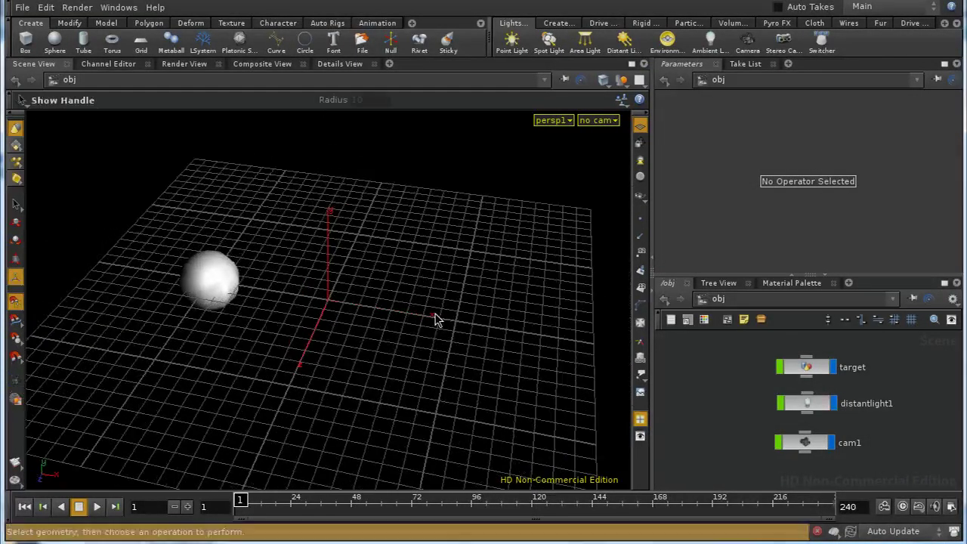
{"action": "left_click", "coordinate": [224, 286]}
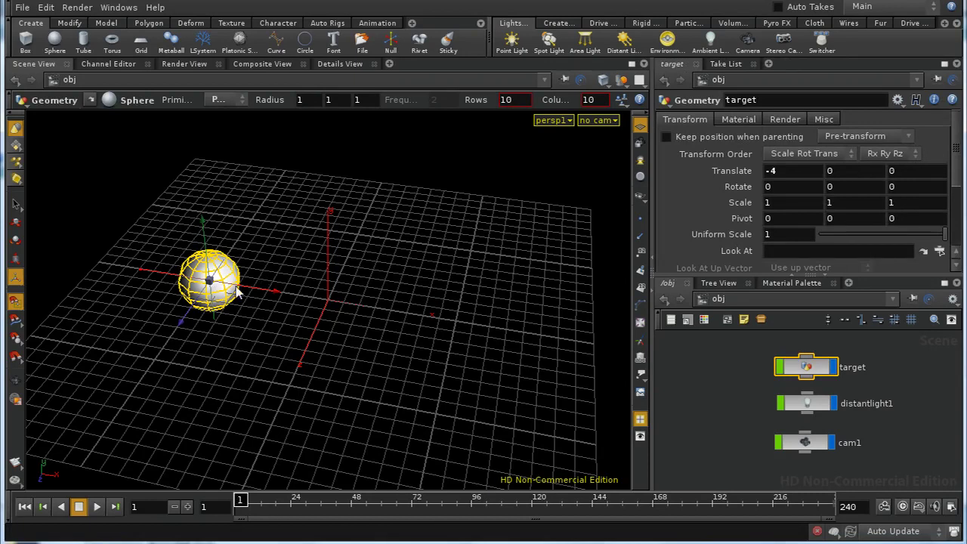
{"action": "key", "text": "Escape"}
{"action": "left_click_drag", "start_coordinate": [475, 358], "coordinate": [465, 347]}
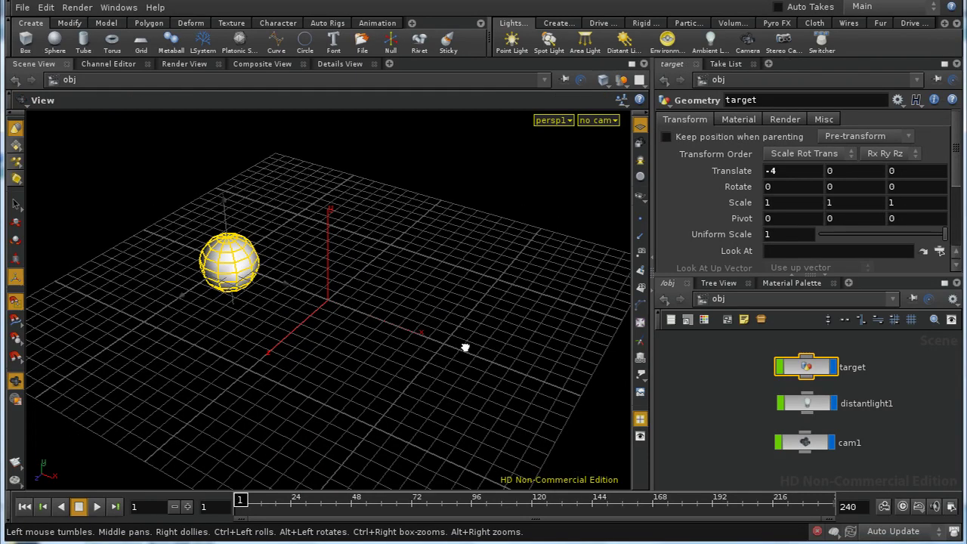
{"action": "key", "text": "Return"}
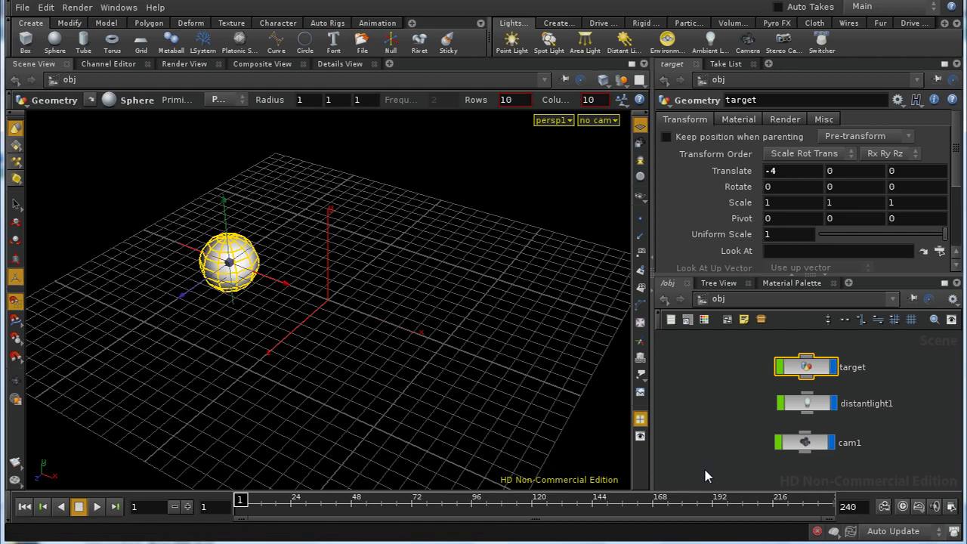
Add a Geometry object to the scene below the camera node.
{"action": "middle_click_drag", "start_coordinate": [727, 438], "coordinate": [755, 391]}
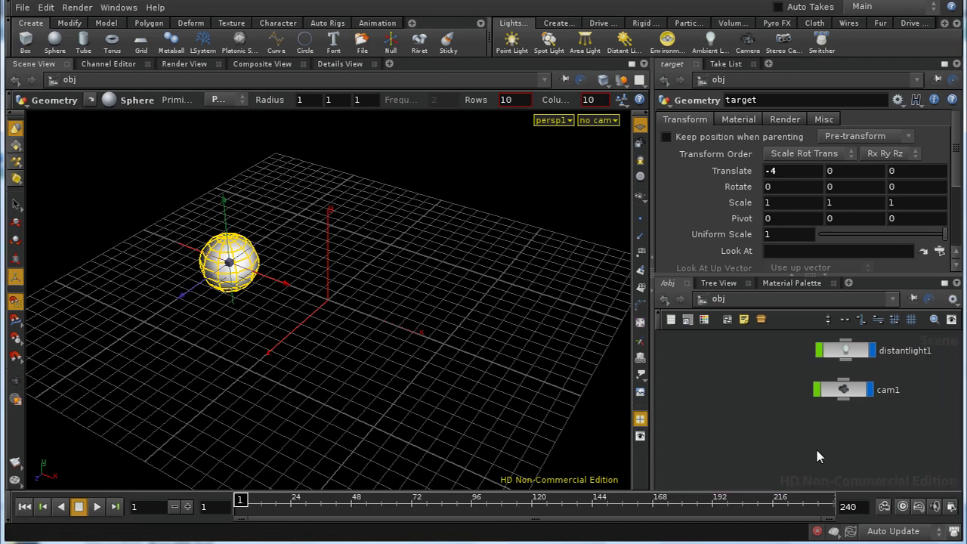
{"action": "key", "text": "Tab"}
{"action": "type", "text": "geo"}
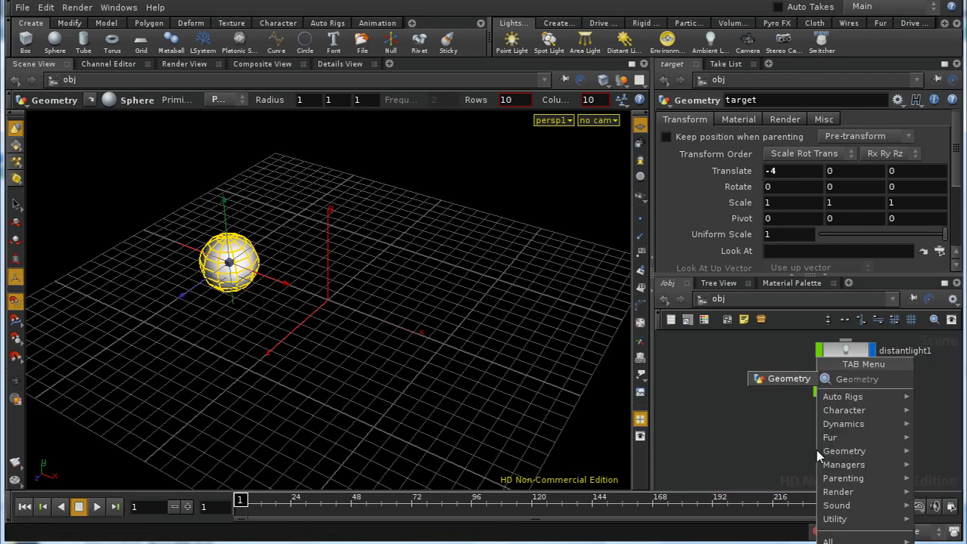
{"action": "key", "text": "Return"}
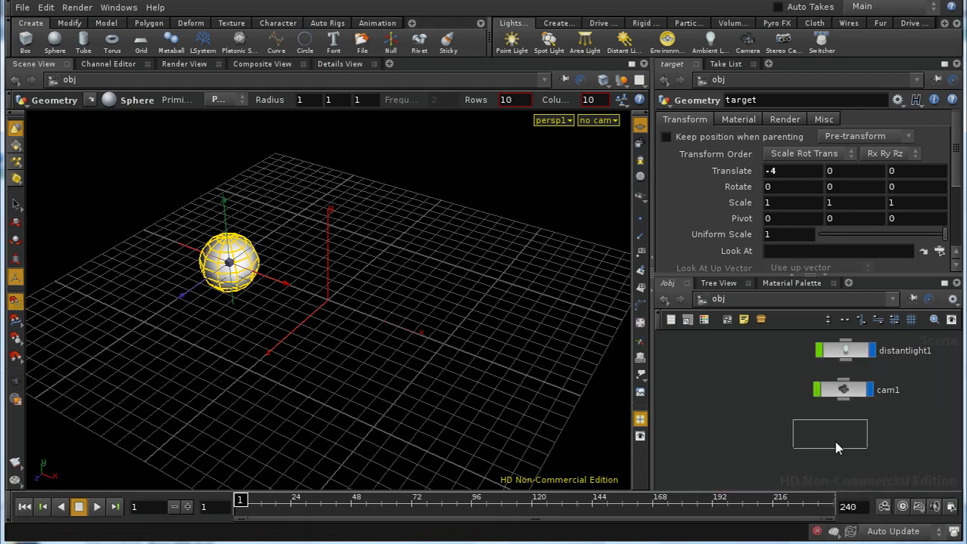
{"action": "left_click", "coordinate": [843, 461]}
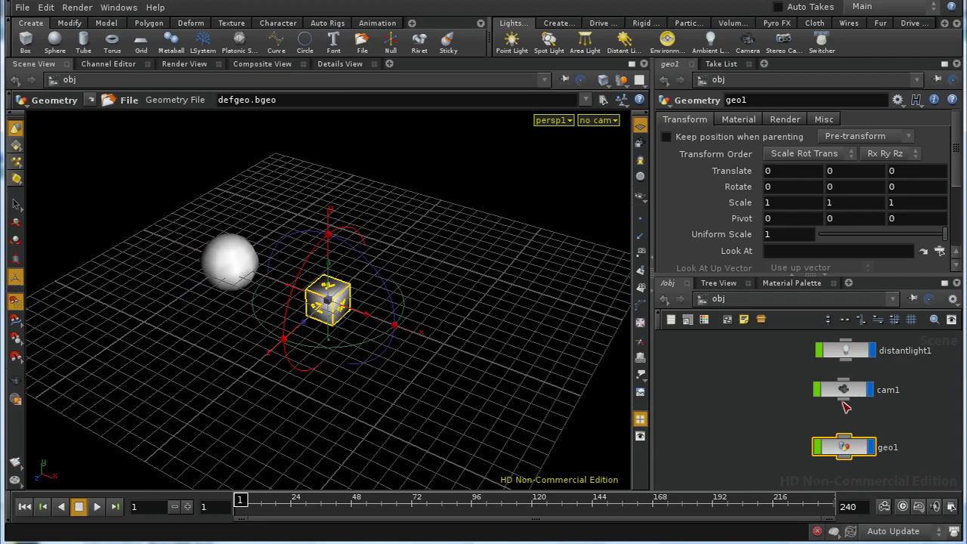
Rename the new Geometry object as emitter.
{"action": "double_click", "coordinate": [757, 101]}
{"action": "type", "text": "emit"}
{"action": "key", "text": "Return"}
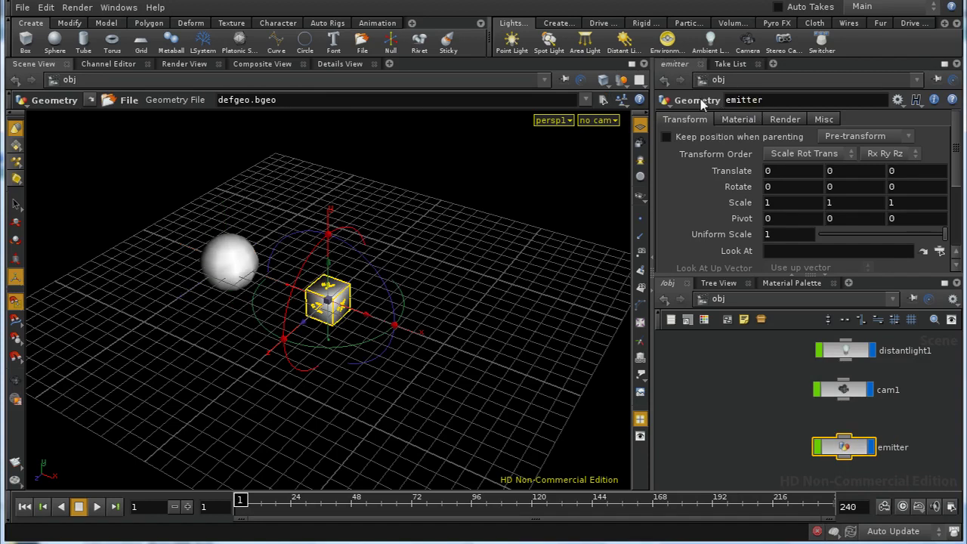
Replace the default file node inside the emitter object with a POP Network and go inside that network.
{"action": "double_click", "coordinate": [850, 451]}
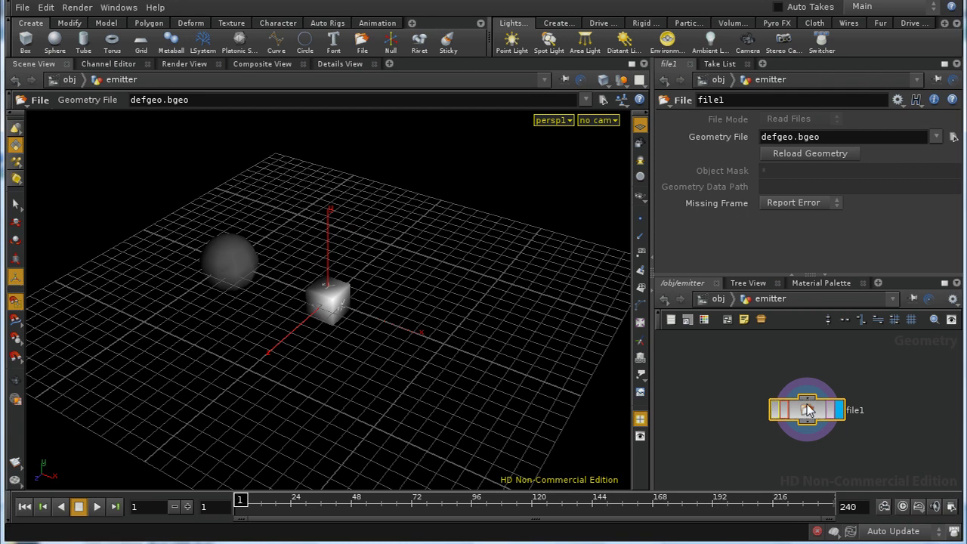
{"action": "key", "text": "Delete"}
{"action": "key", "text": "Tab"}
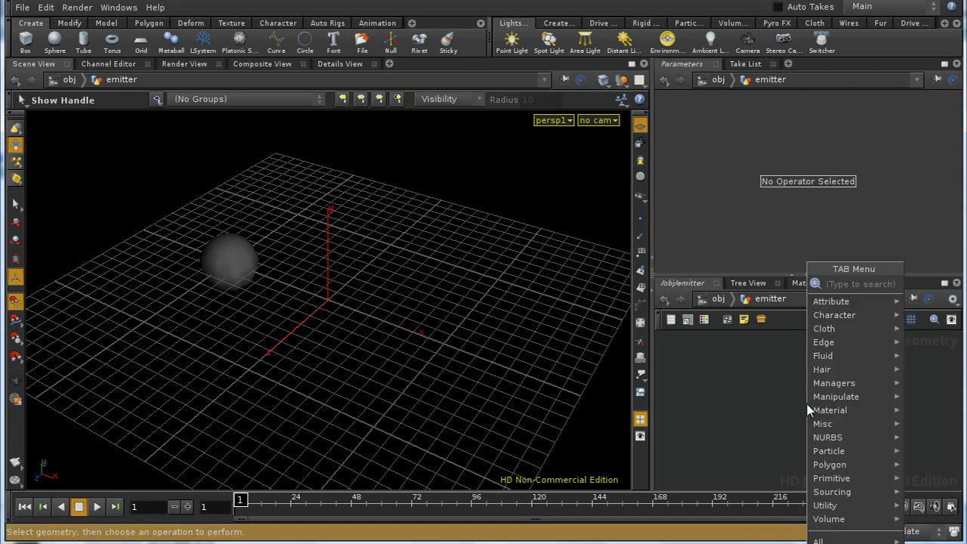
{"action": "type", "text": "Pop Merge"}
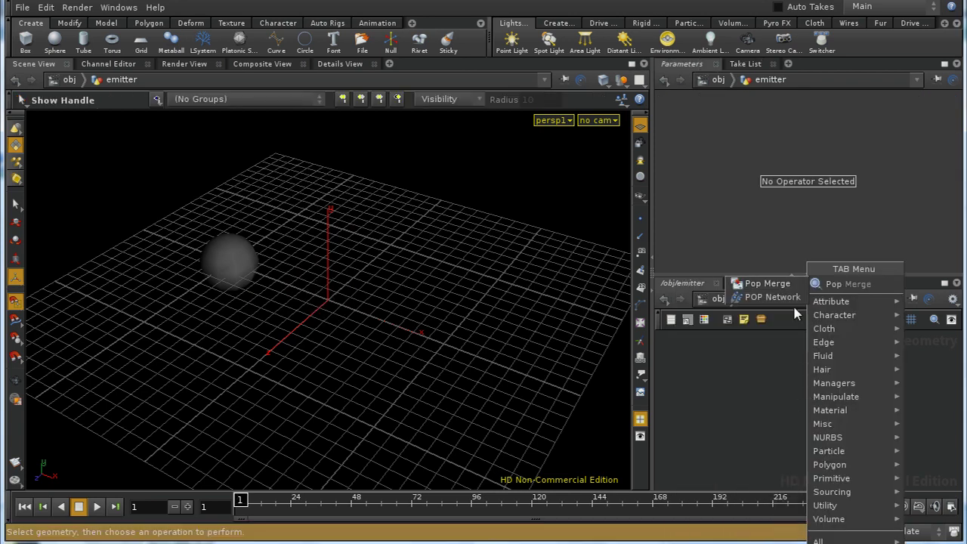
{"action": "left_click", "coordinate": [770, 297]}
{"action": "left_click", "coordinate": [804, 386]}
{"action": "double_click", "coordinate": [803, 387]}
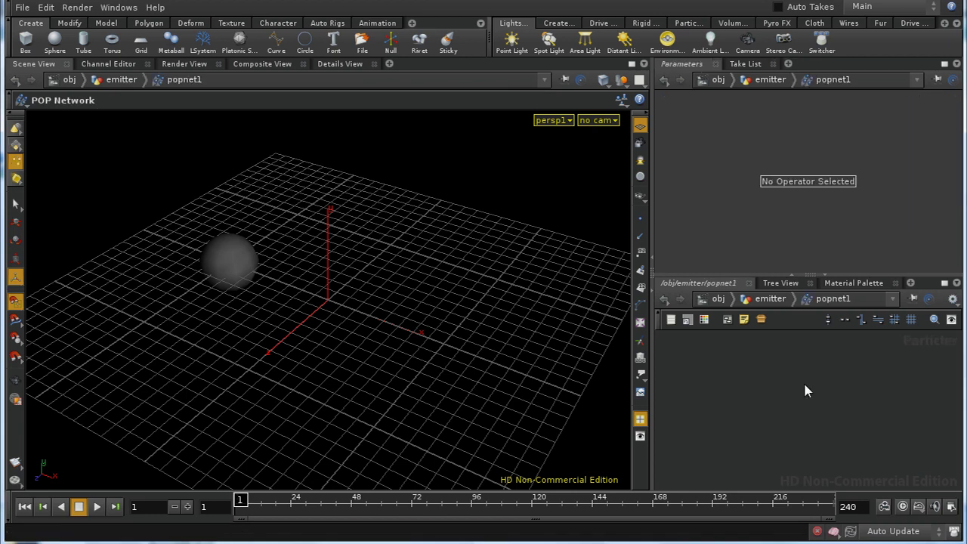
Add a Location node to the particle network and move its emission point along X to 3.
{"action": "key", "text": "Tab"}
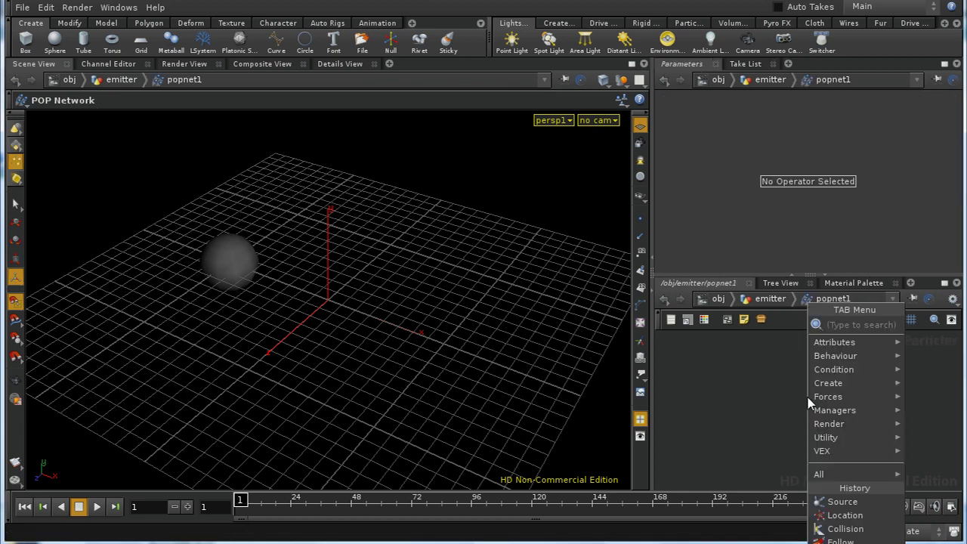
{"action": "type", "text": "Location"}
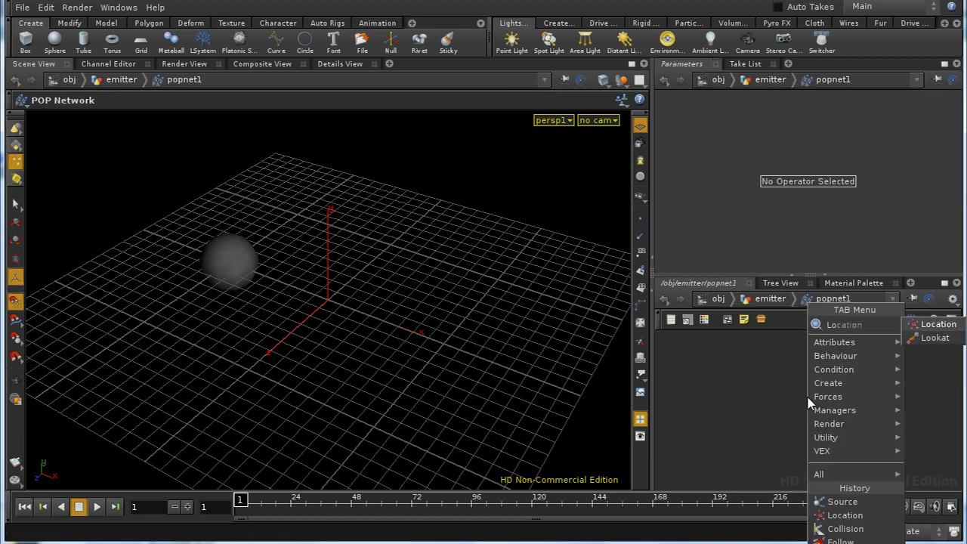
{"action": "left_click", "coordinate": [942, 330]}
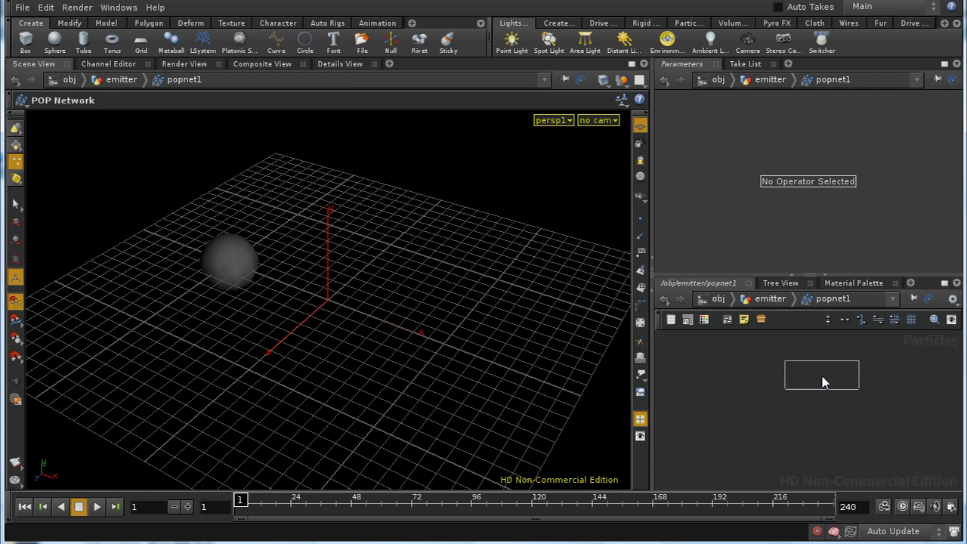
{"action": "left_click", "coordinate": [803, 388]}
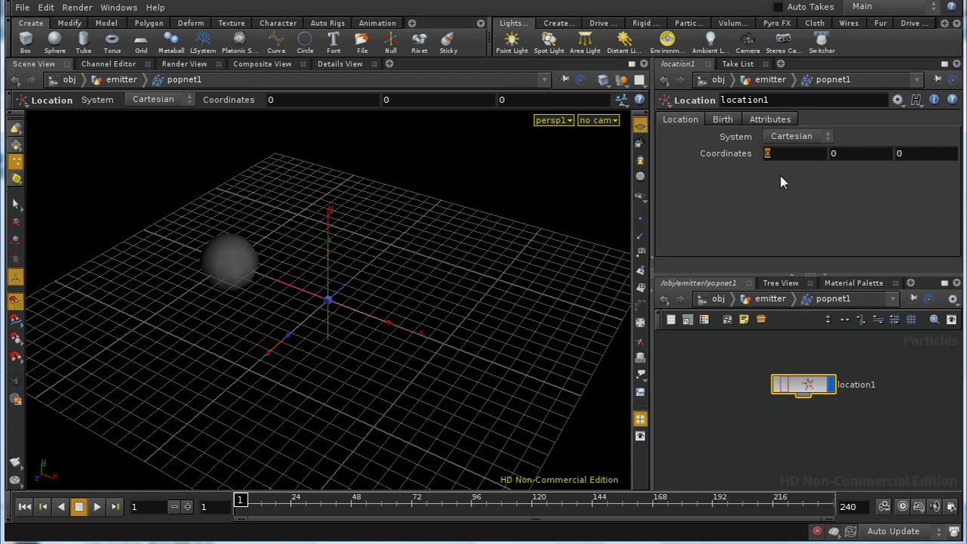
{"action": "left_click_drag", "start_coordinate": [391, 324], "coordinate": [481, 361]}
Set the Location node's Impulse Activation to 0 and its Const. Activation to the expression $FF < 2.
{"action": "left_click", "coordinate": [726, 121]}
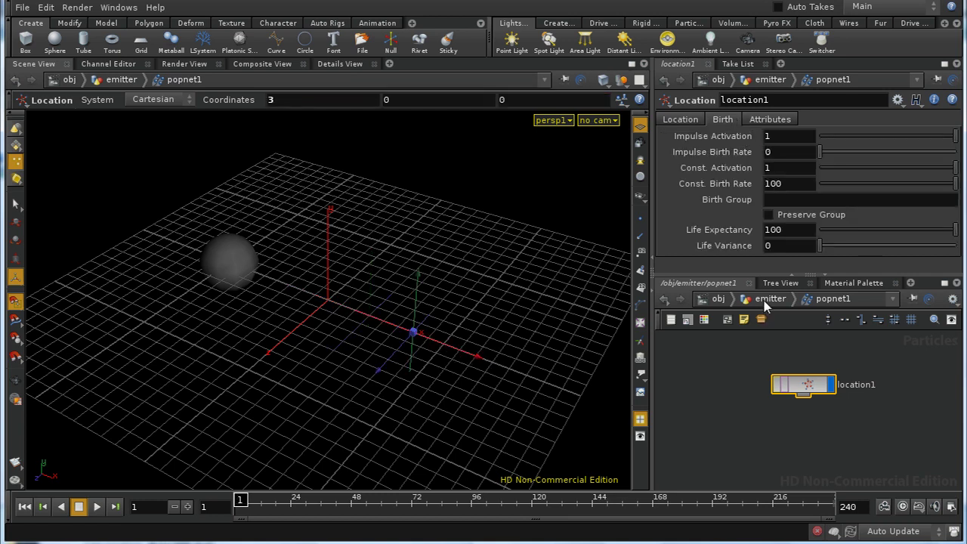
{"action": "left_click", "coordinate": [770, 136]}
{"action": "key", "text": "Return"}
{"action": "left_click", "coordinate": [778, 168]}
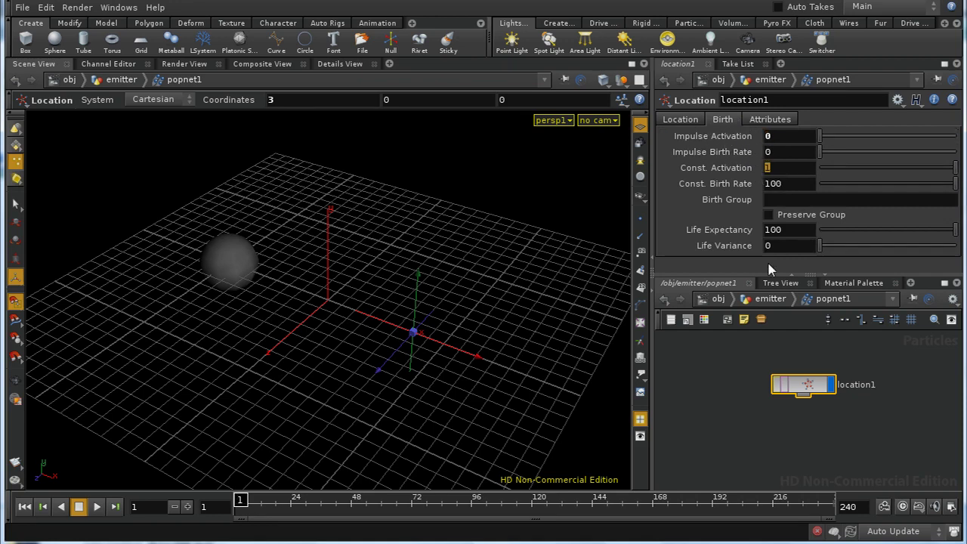
{"action": "type", "text": "$FF < 2"}
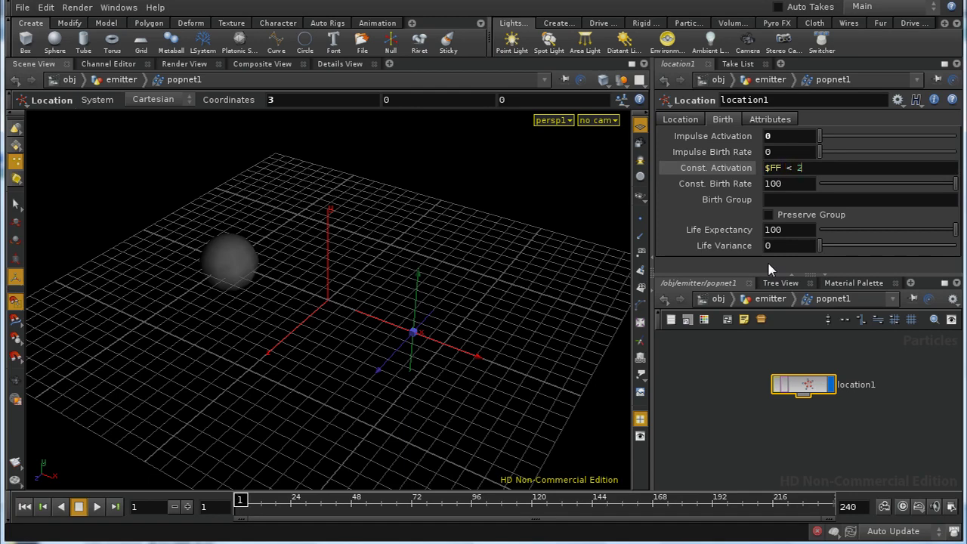
{"action": "key", "text": "Return"}
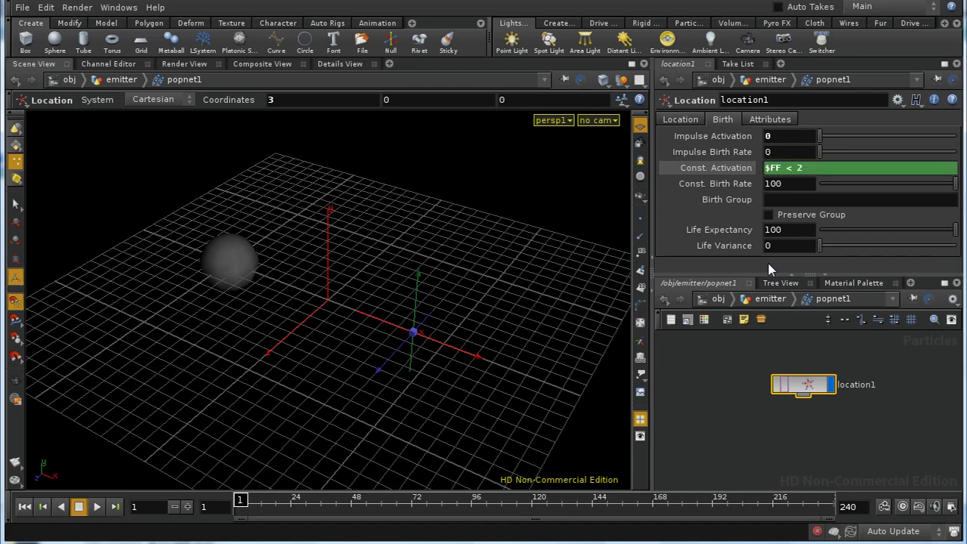
Change the Const. Activation expression to $T < 2 and set the Const. Birth Rate to 20.
{"action": "double_click", "coordinate": [782, 168]}
{"action": "type", "text": "T"}
{"action": "key", "text": "Return"}
{"action": "left_click", "coordinate": [790, 185]}
{"action": "type", "text": "20"}
{"action": "key", "text": "Return"}
Assign the born particles to a preserved birth group named initial and set the velocity variance to 0 on all three axes.
{"action": "left_click", "coordinate": [774, 201]}
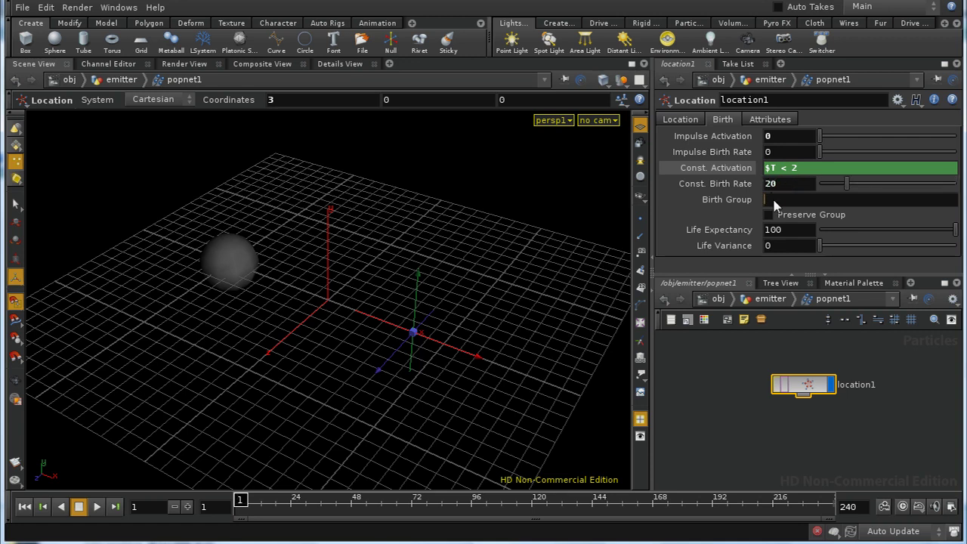
{"action": "type", "text": "initial"}
{"action": "key", "text": "Return"}
{"action": "left_click", "coordinate": [775, 215]}
{"action": "middle_click_drag", "start_coordinate": [821, 457], "coordinate": [761, 442]}
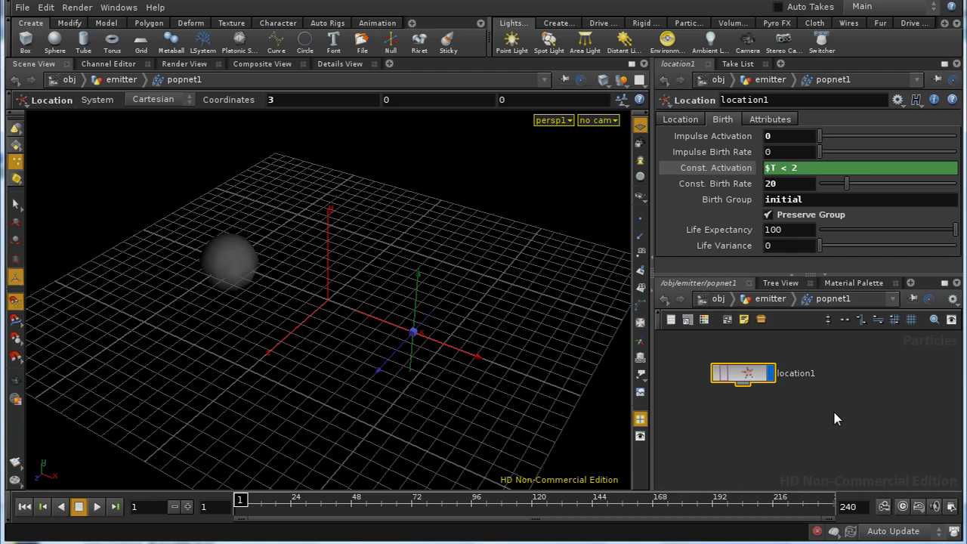
{"action": "left_click", "coordinate": [789, 123]}
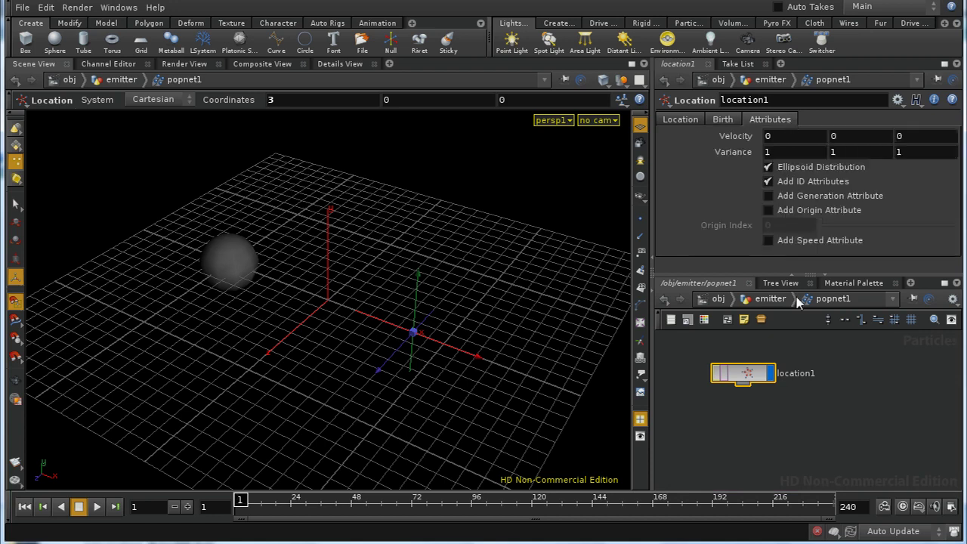
{"action": "middle_click_drag", "start_coordinate": [746, 153], "coordinate": [669, 173]}
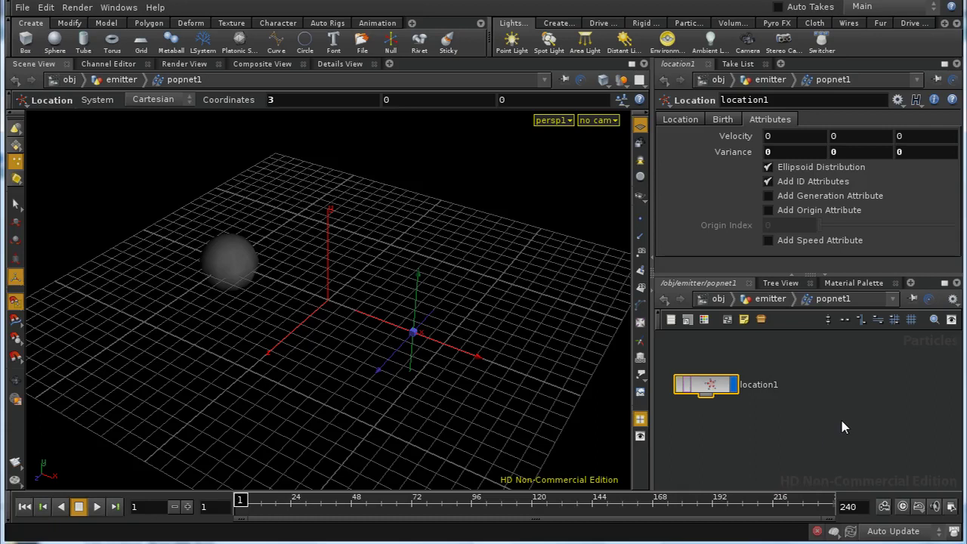
Add a second Location node below and beside location1 and name it emit_from_sphere.
{"action": "key", "text": "Tab"}
{"action": "type", "text": "Location"}
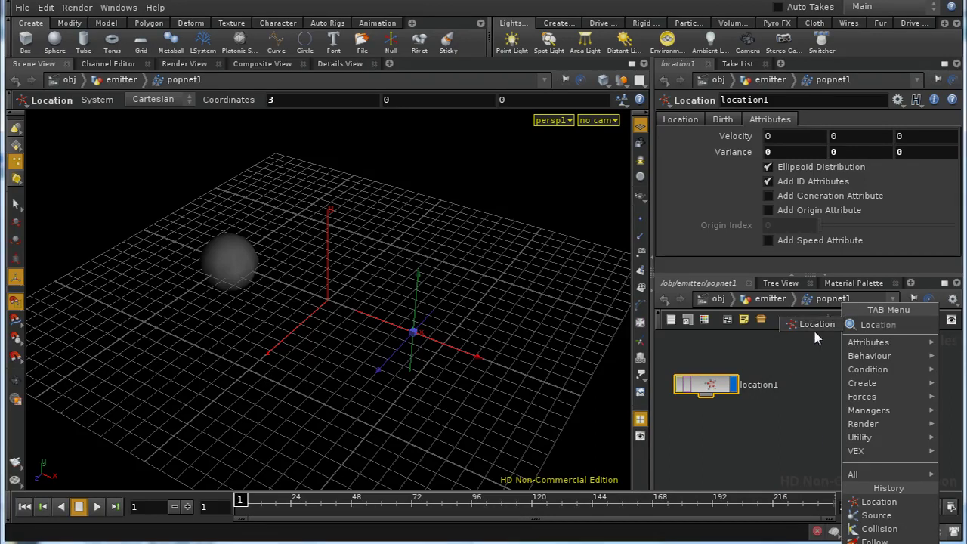
{"action": "left_click", "coordinate": [816, 325]}
{"action": "left_click", "coordinate": [823, 428]}
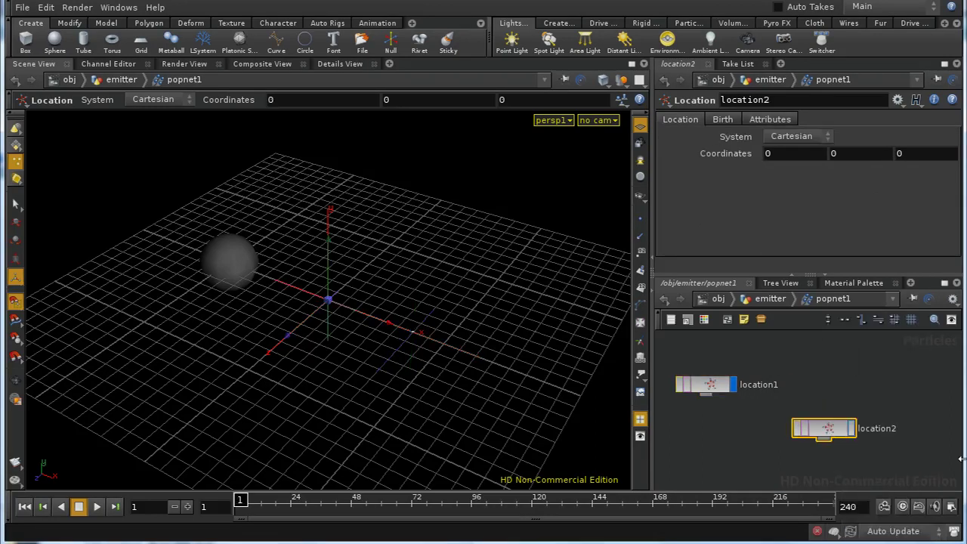
{"action": "left_click", "coordinate": [802, 99]}
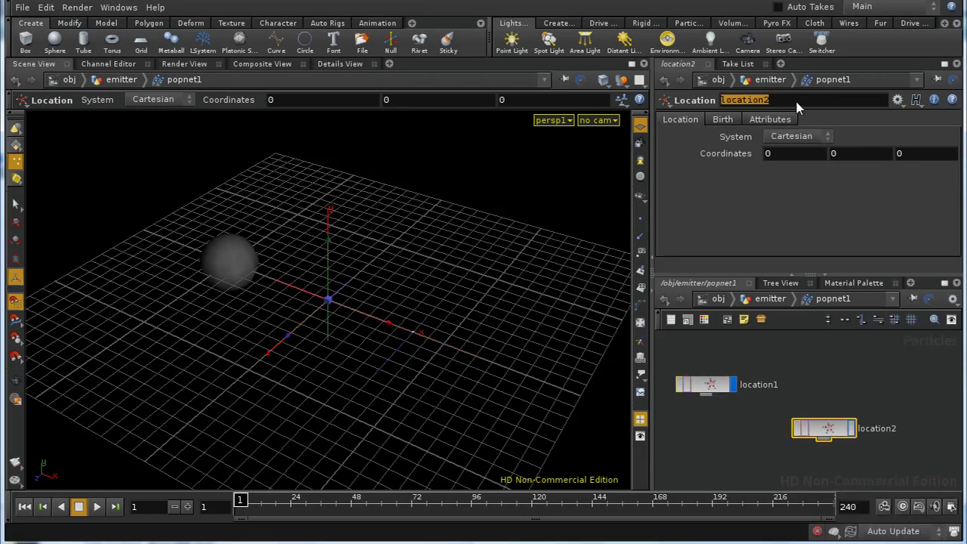
{"action": "type", "text": "emit_r"}
{"action": "key", "text": "BackSpace"}
{"action": "type", "text": "from_sphere"}
{"action": "key", "text": "Return"}
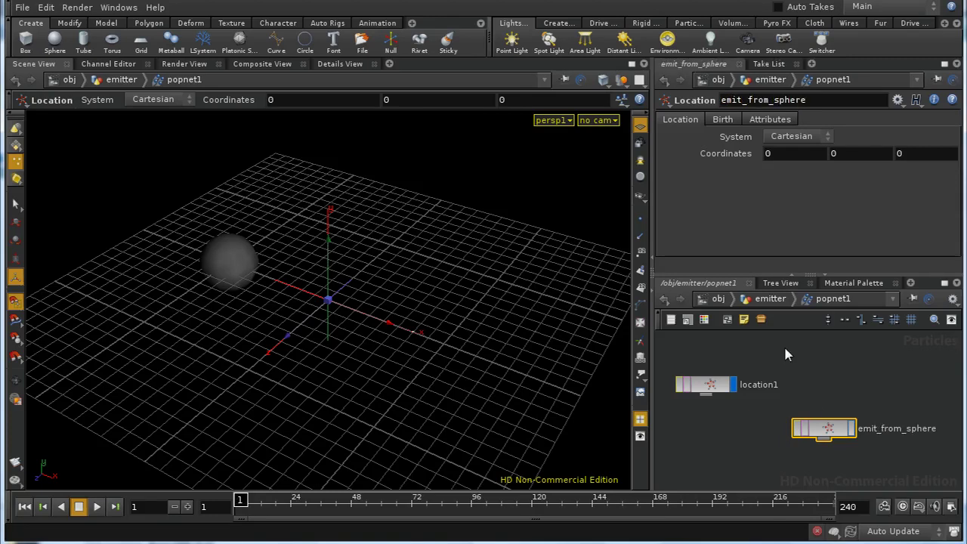
Return to the object level and copy the target object's Translate parameter.
{"action": "left_click", "coordinate": [717, 298]}
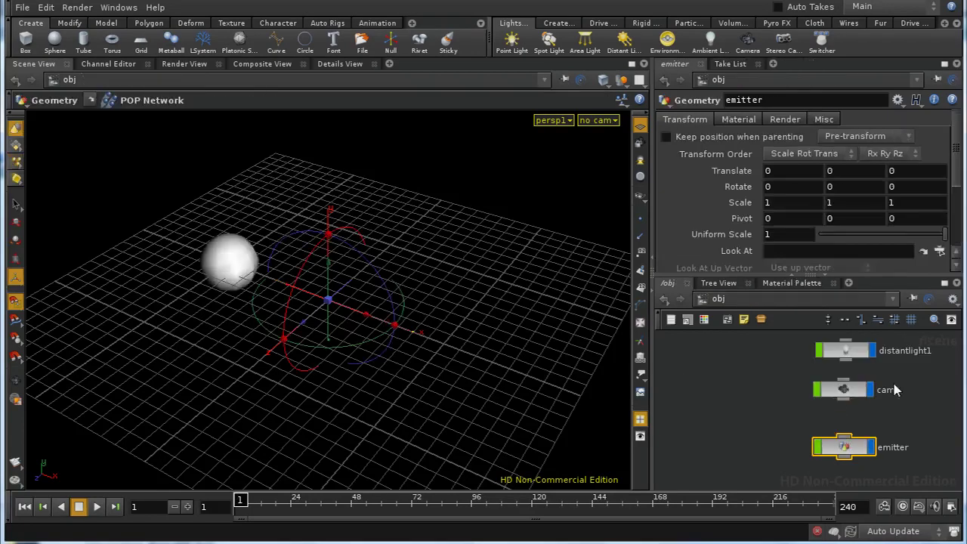
{"action": "left_click", "coordinate": [831, 404]}
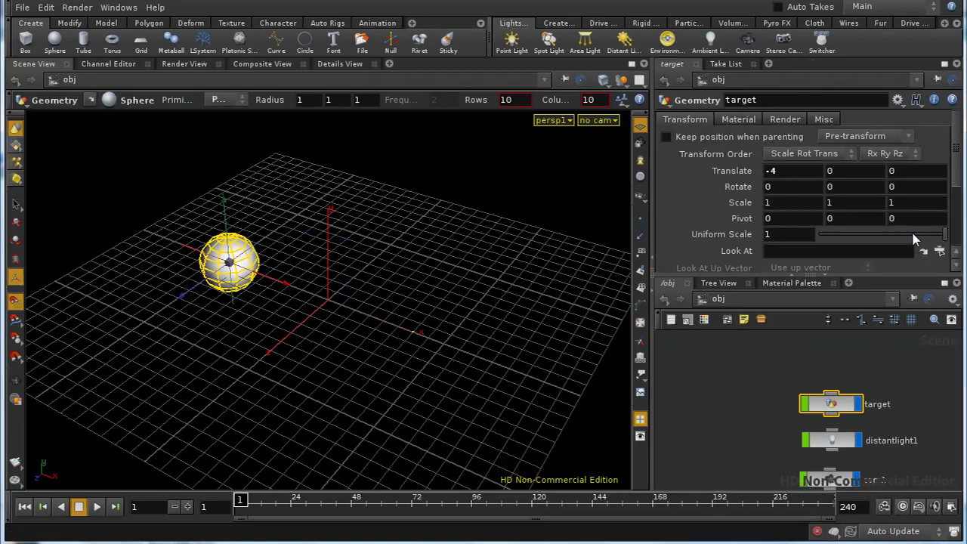
{"action": "right_click", "coordinate": [724, 172]}
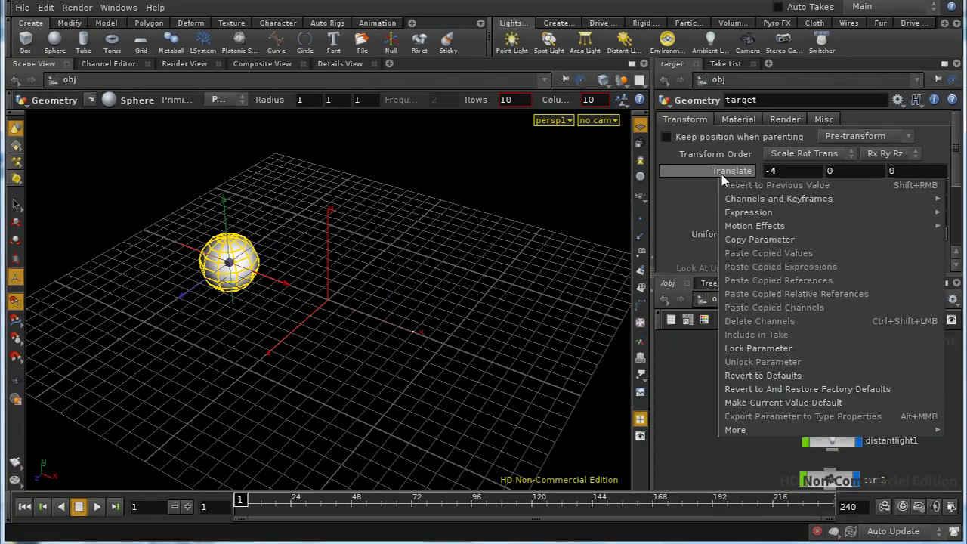
{"action": "left_click", "coordinate": [753, 239]}
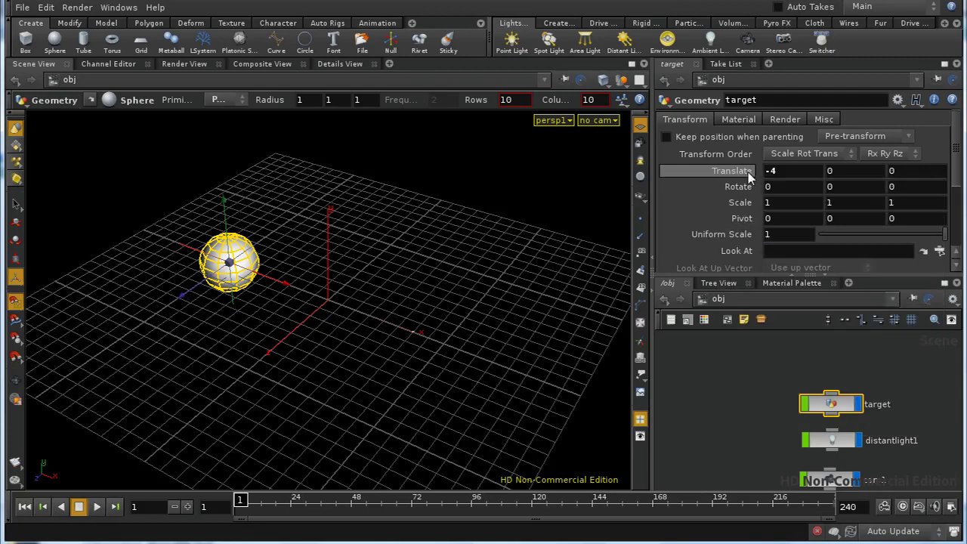
{"action": "right_click", "coordinate": [747, 172]}
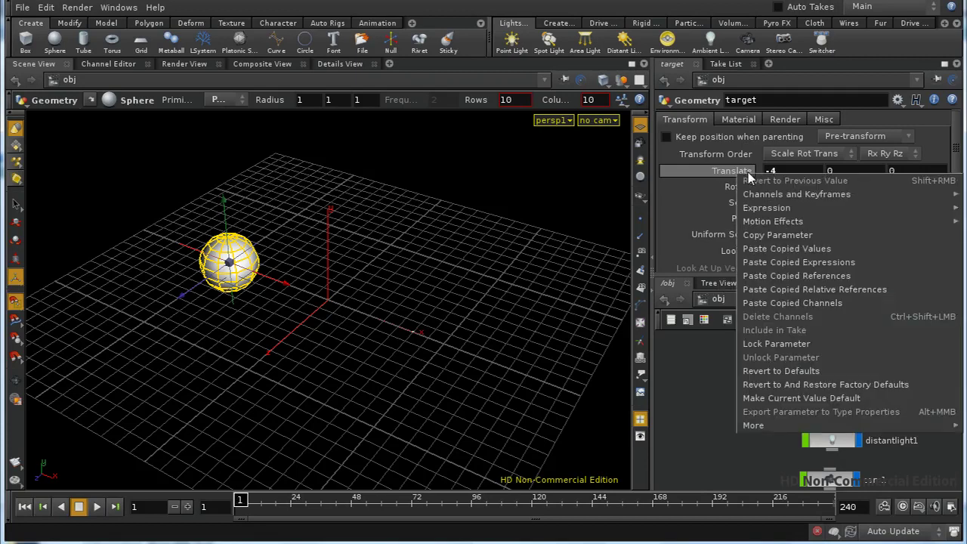
{"action": "left_click", "coordinate": [755, 236]}
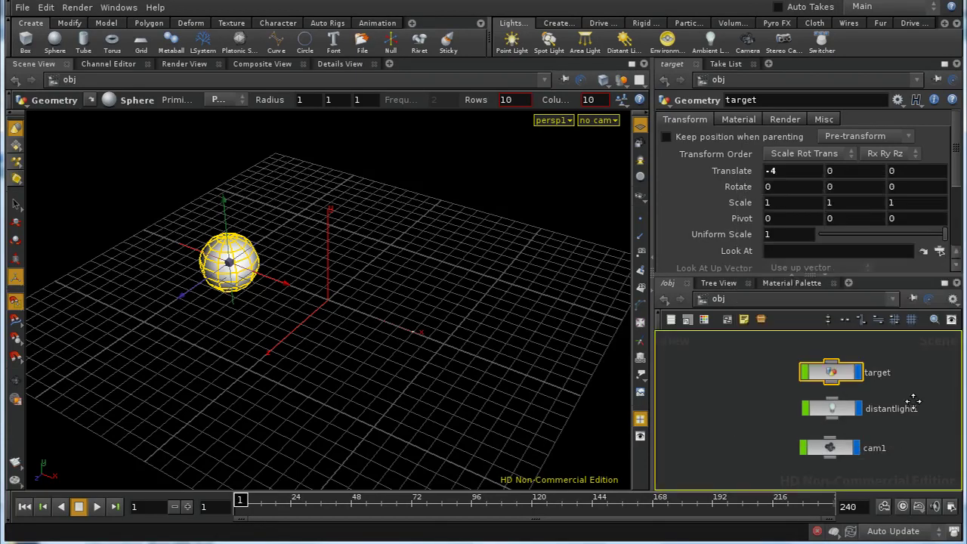
Reopen the emitter's POP network and paste the copied Translate as relative references into emit_from_sphere's Coordinates.
{"action": "scroll", "coordinate": [846, 461], "scroll_direction": "down", "scroll_amount": 3}
{"action": "double_click", "coordinate": [845, 461]}
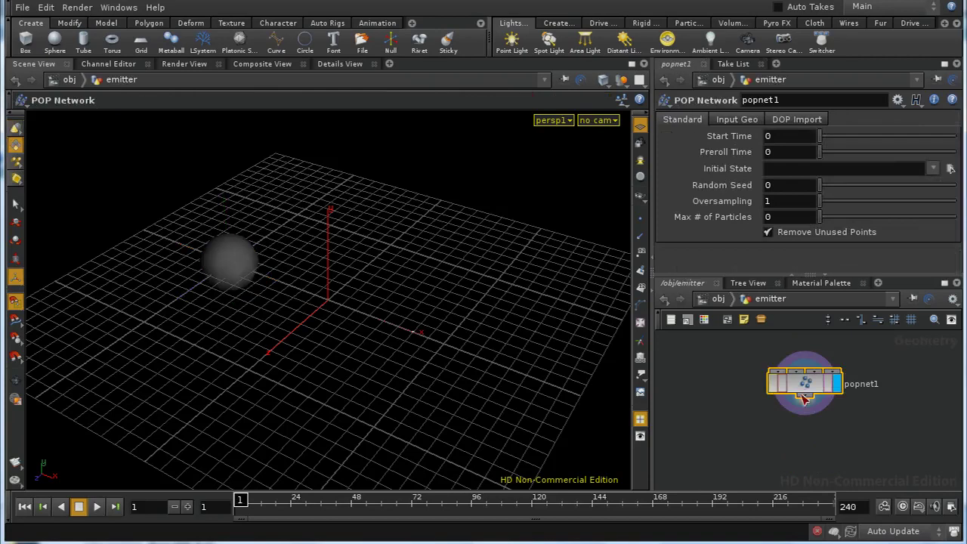
{"action": "double_click", "coordinate": [803, 391]}
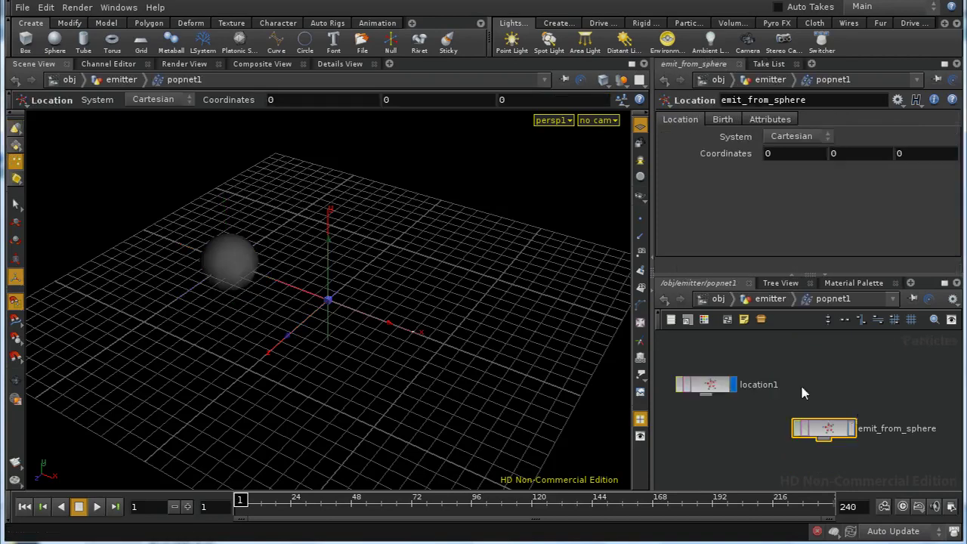
{"action": "right_click", "coordinate": [736, 157]}
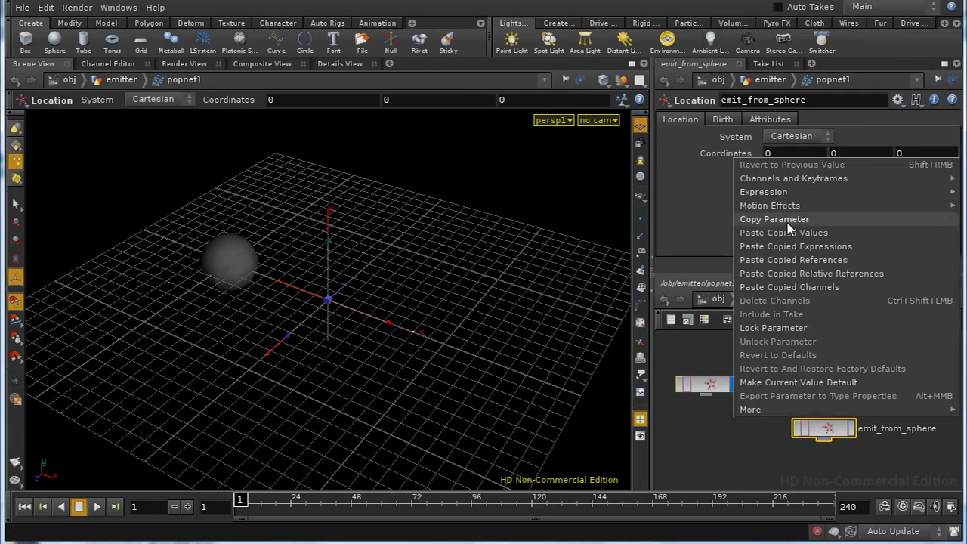
{"action": "left_click", "coordinate": [793, 273]}
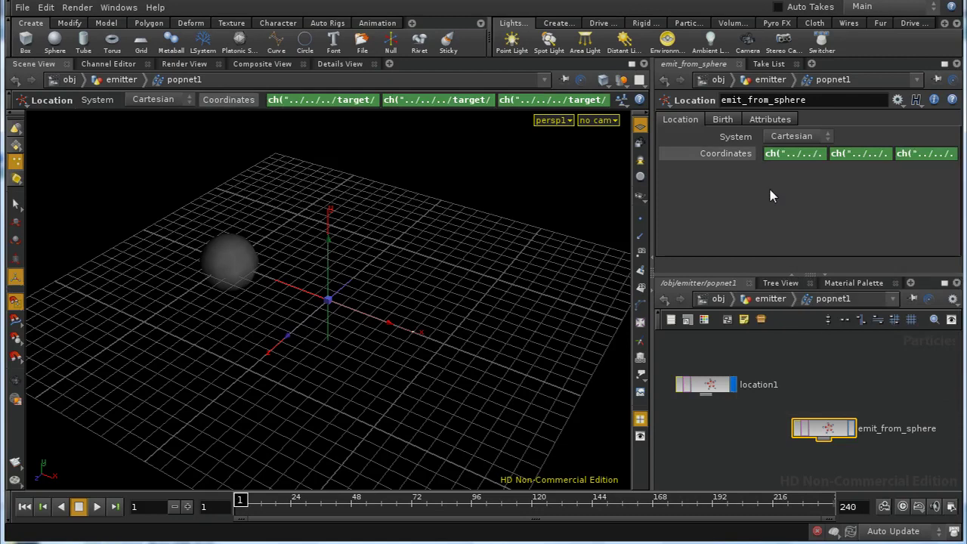
Replace the relative references in emit_from_sphere's Coordinates with absolute references to /obj/target and display their evaluated values.
{"action": "right_click", "coordinate": [739, 154]}
{"action": "left_click", "coordinate": [827, 263]}
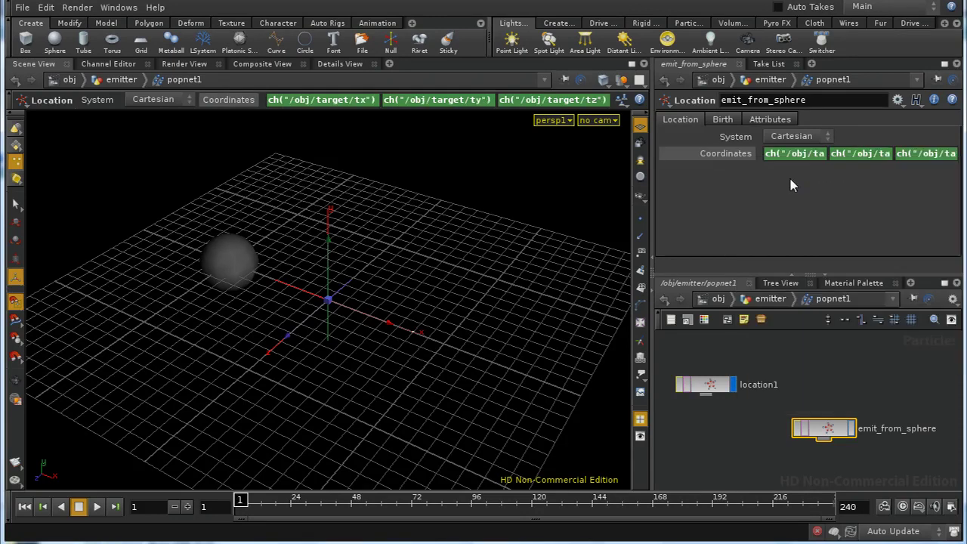
{"action": "left_click", "coordinate": [729, 154]}
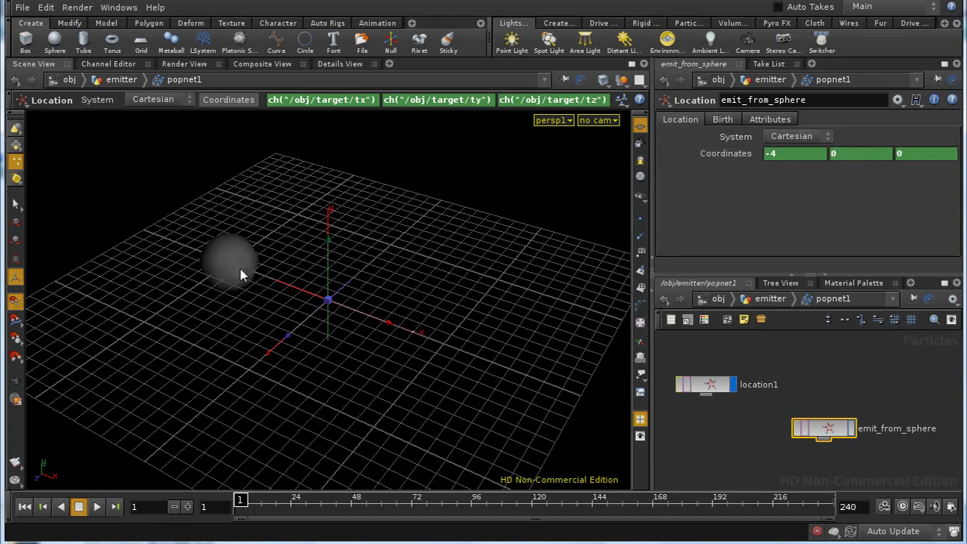
Move the emit_from_sphere node up so it sits beside location1.
{"action": "left_click_drag", "start_coordinate": [825, 438], "coordinate": [832, 390]}
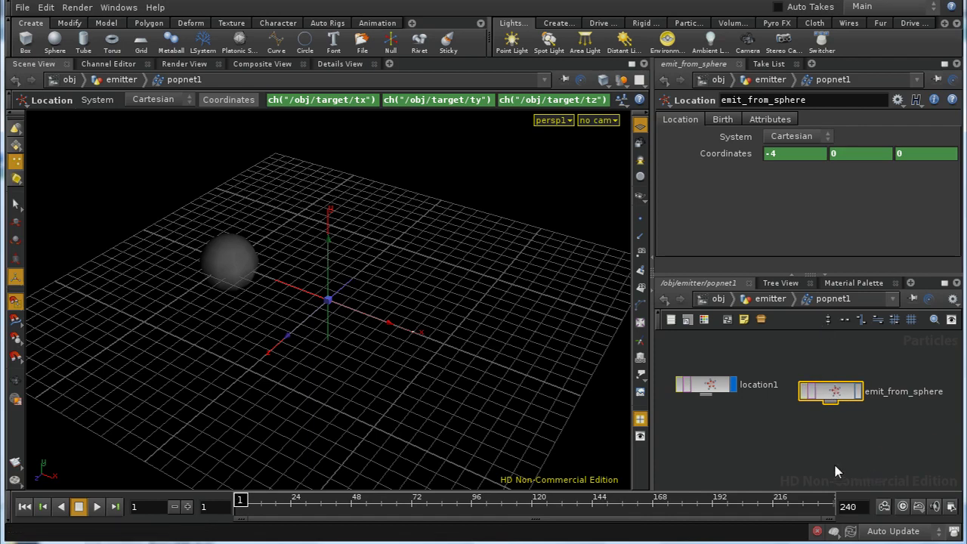
{"action": "middle_click_drag", "start_coordinate": [787, 457], "coordinate": [824, 419]}
{"action": "key", "text": "Tab"}
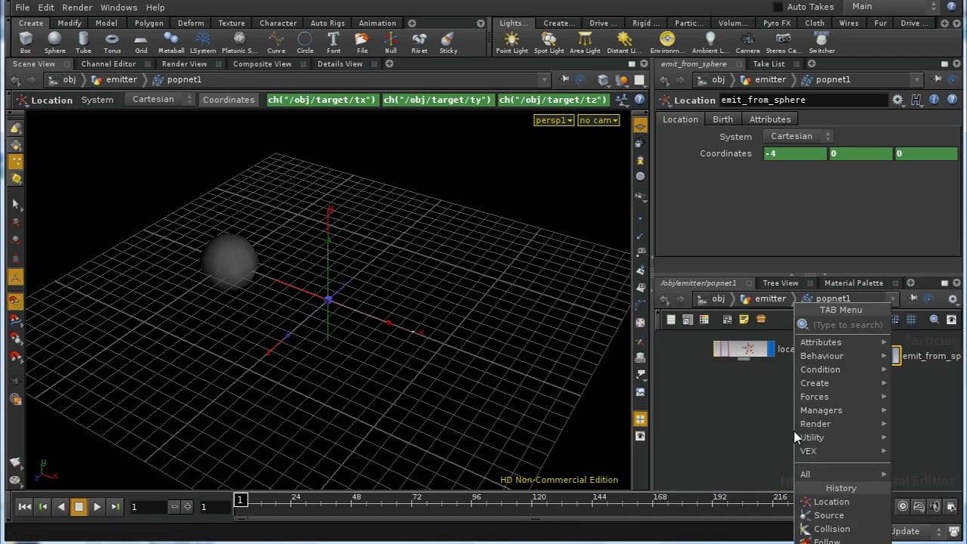
{"action": "key", "text": "Escape"}
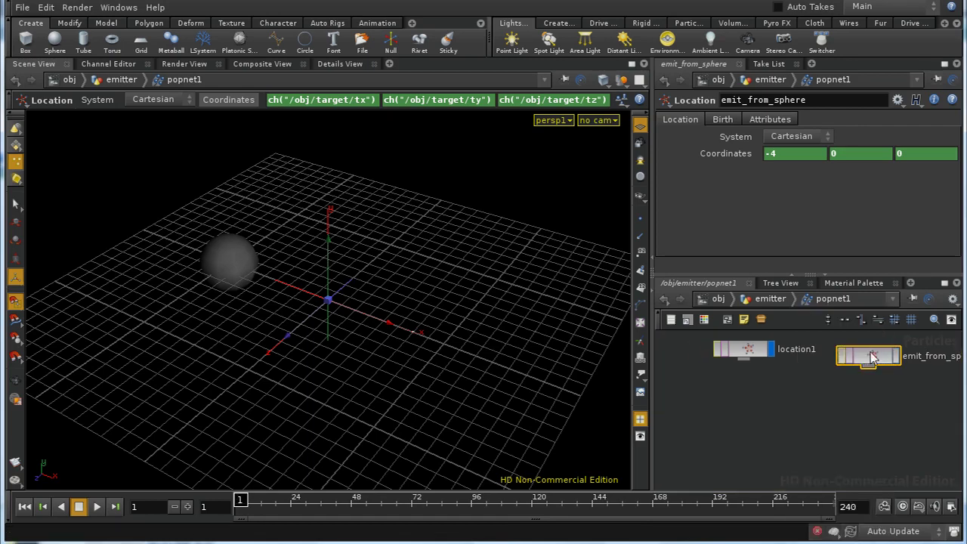
Set emit_from_sphere's Impulse Activation to the expression $FF == 1 in its birth settings.
{"action": "left_click", "coordinate": [770, 119]}
{"action": "middle_click_drag", "start_coordinate": [746, 157], "coordinate": [661, 165]}
{"action": "mouse_move", "coordinate": [727, 155]}
{"action": "middle_mouse_down"}
{"action": "mouse_move", "coordinate": [717, 159]}
{"action": "mouse_move", "coordinate": [727, 156]}
{"action": "middle_mouse_up"}
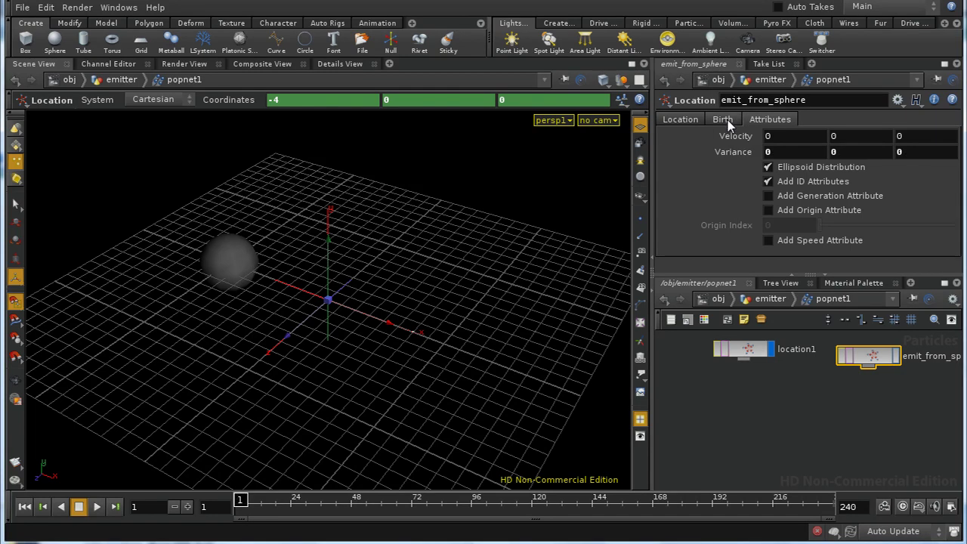
{"action": "left_click", "coordinate": [725, 119]}
{"action": "middle_click", "coordinate": [749, 138]}
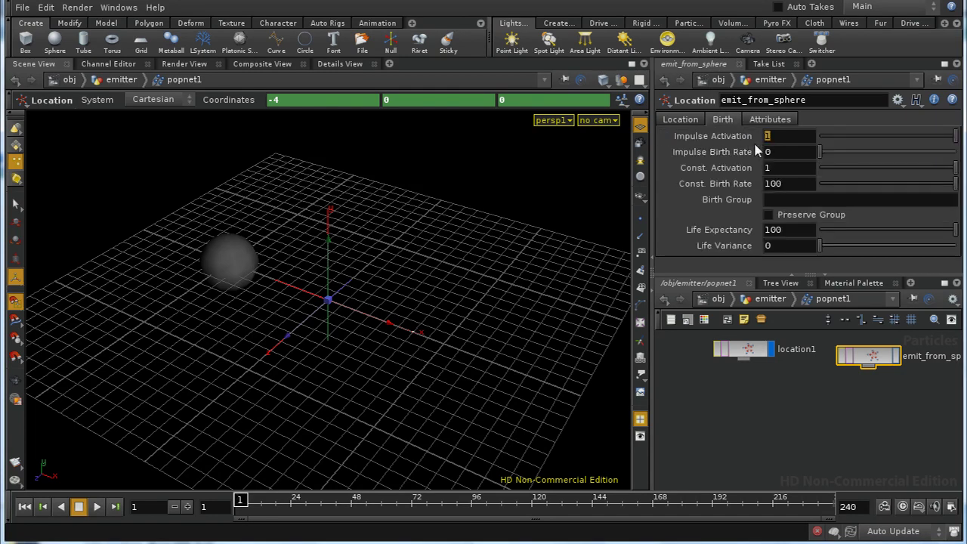
{"action": "type", "text": "$FF == 1"}
{"action": "key", "text": "Return"}
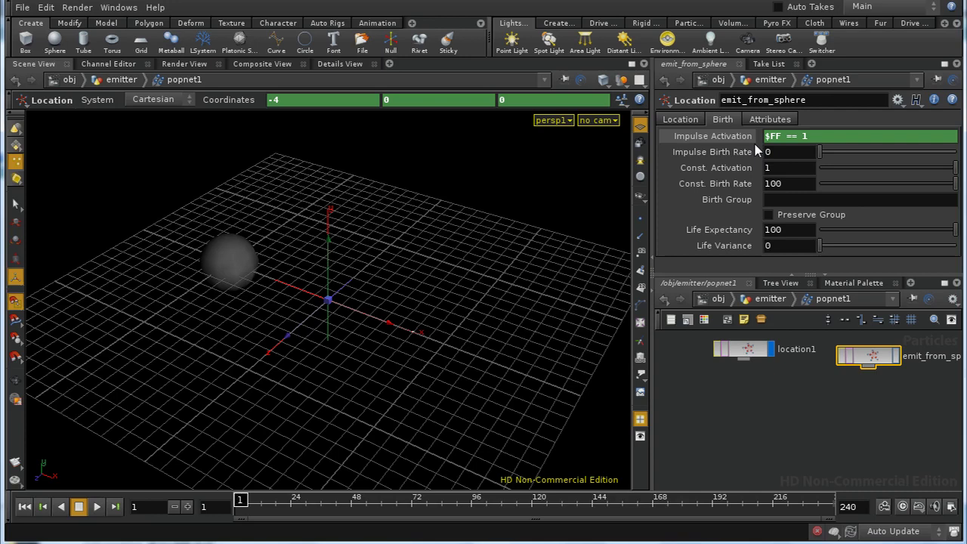
Set emit_from_sphere's Impulse Birth Rate to 1 and its Const. Activation to 0.
{"action": "left_click", "coordinate": [771, 152]}
{"action": "type", "text": "1"}
{"action": "key", "text": "Tab"}
{"action": "type", "text": "0"}
{"action": "key", "text": "Return"}
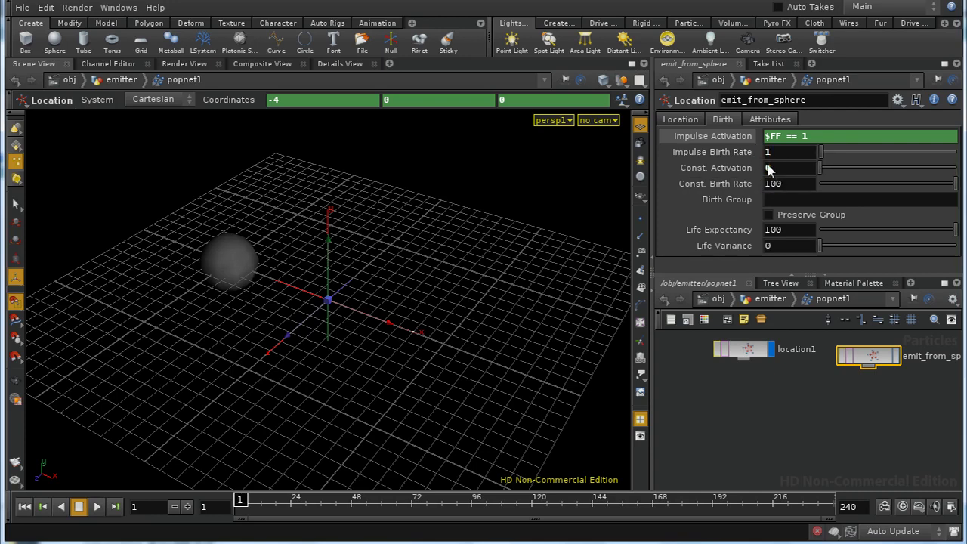
Enable Preserve Group on emit_from_sphere and set its Birth Group to target.
{"action": "left_click", "coordinate": [781, 215]}
{"action": "left_click", "coordinate": [784, 202]}
{"action": "type", "text": "target"}
{"action": "key", "text": "Return"}
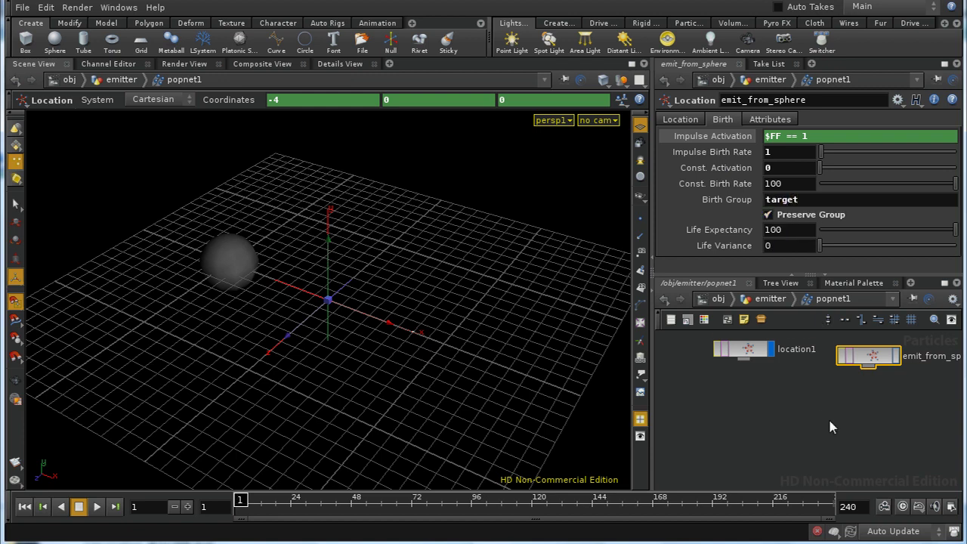
Add a Follow node below the two Location nodes, wiring location1 into its first input and emit_from_sphere into its second.
{"action": "left_click", "coordinate": [833, 412]}
{"action": "key", "text": "Tab"}
{"action": "type", "text": "f"}
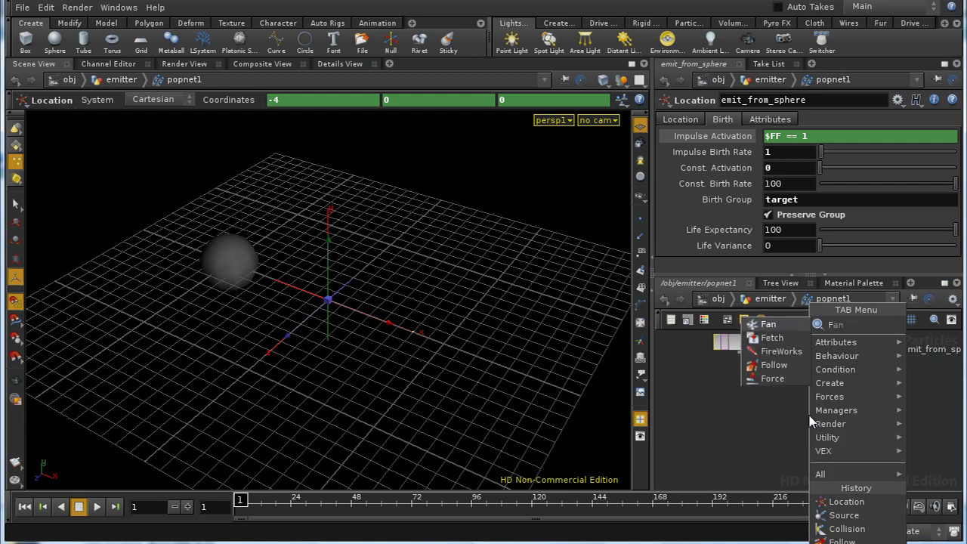
{"action": "left_click", "coordinate": [933, 325]}
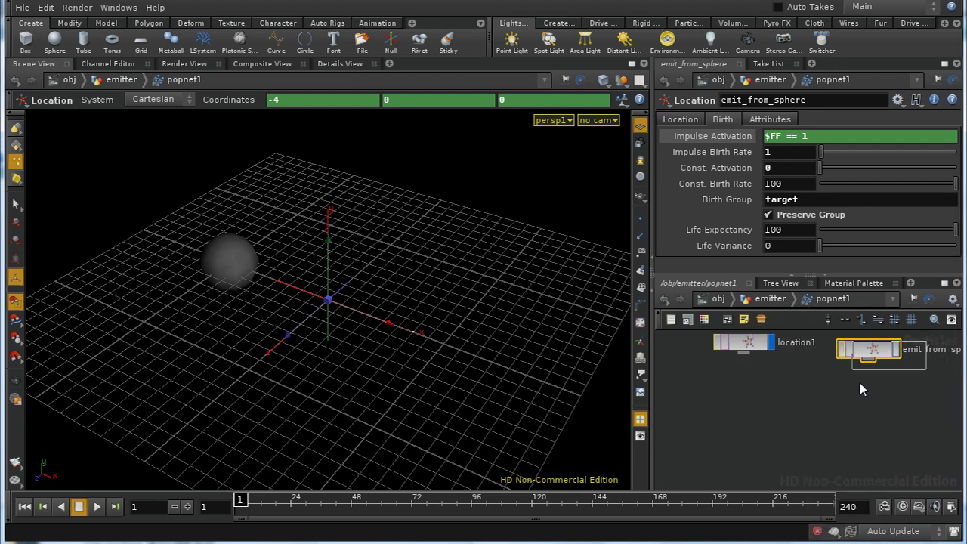
{"action": "left_click", "coordinate": [813, 420]}
{"action": "left_click_drag", "start_coordinate": [812, 420], "coordinate": [797, 428]}
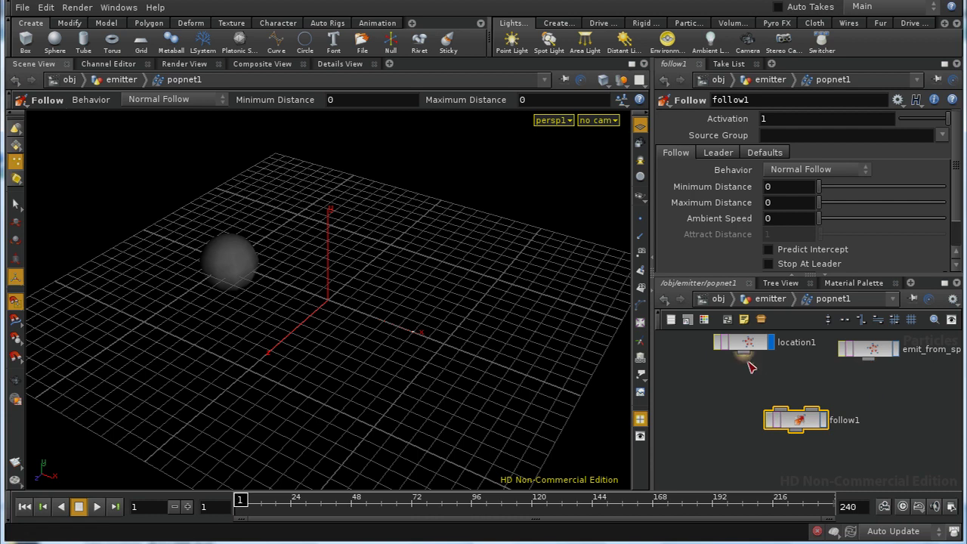
{"action": "left_click_drag", "start_coordinate": [745, 355], "coordinate": [780, 410]}
{"action": "left_click_drag", "start_coordinate": [867, 360], "coordinate": [812, 409]}
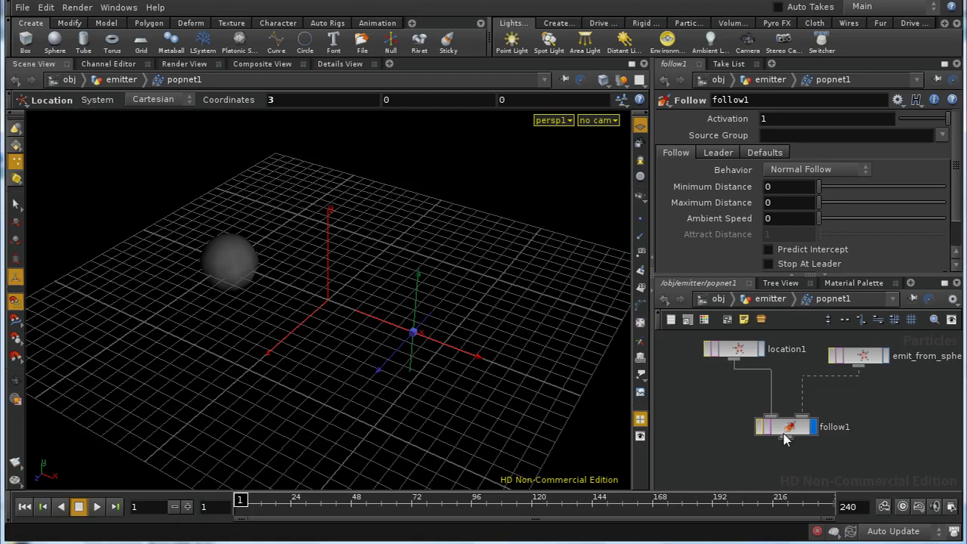
Choose the target group as follow1's Leader Group.
{"action": "left_click", "coordinate": [783, 429]}
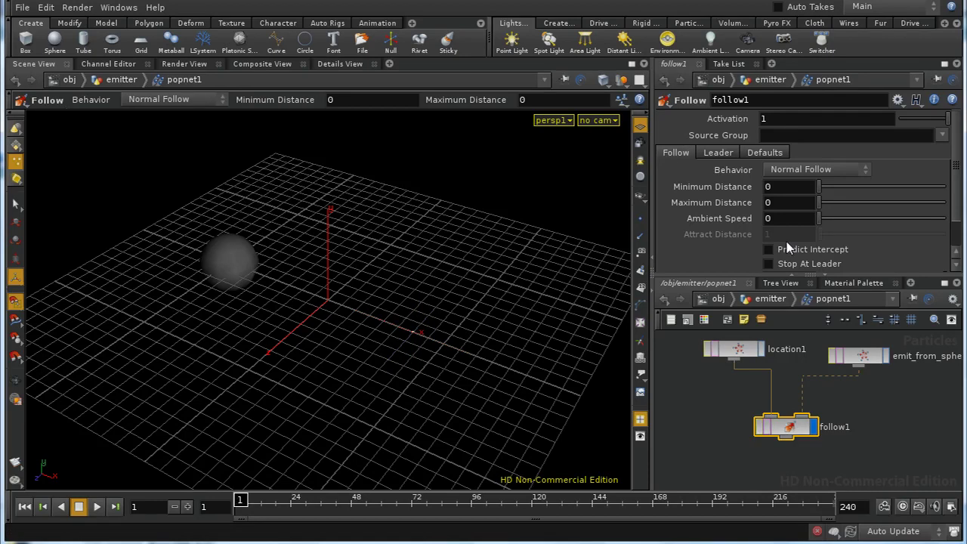
{"action": "left_click", "coordinate": [721, 154]}
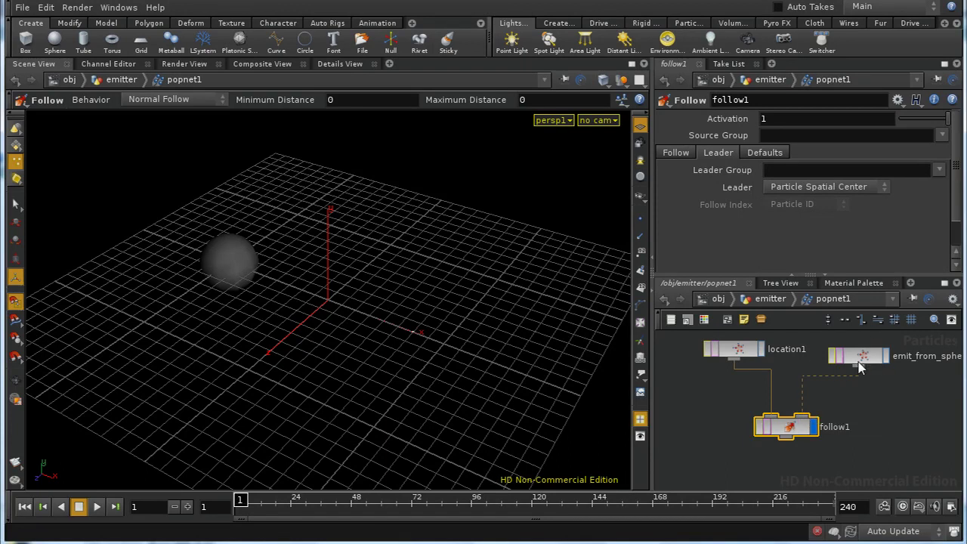
{"action": "left_click", "coordinate": [944, 171]}
{"action": "left_click", "coordinate": [928, 200]}
Keep follow1's Behavior at Normal Follow and set its Ambient Speed to 15.
{"action": "left_click", "coordinate": [675, 152]}
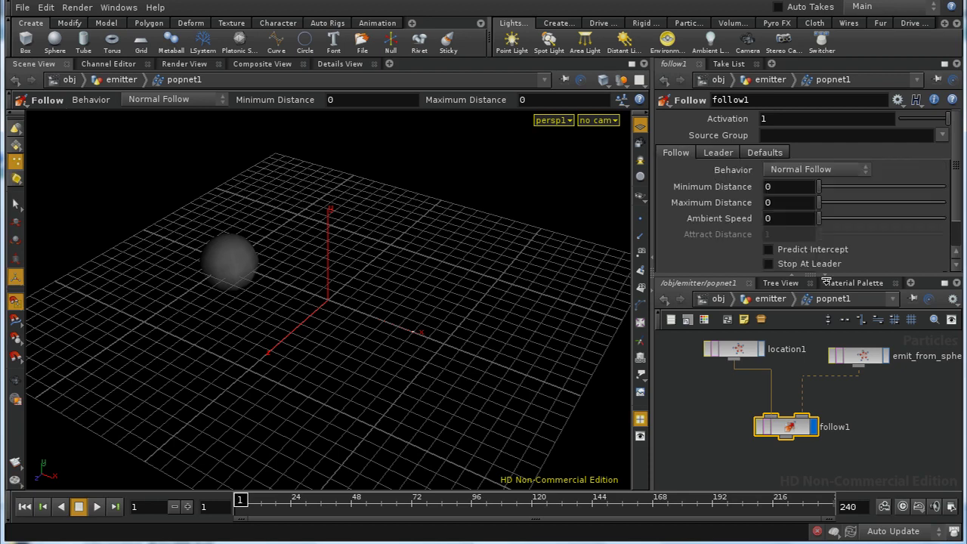
{"action": "left_click", "coordinate": [801, 173]}
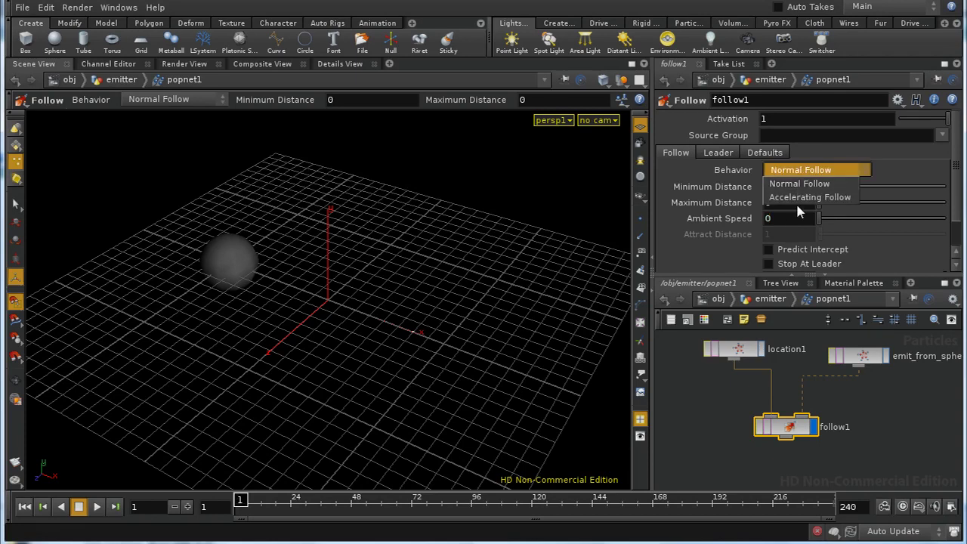
{"action": "left_click", "coordinate": [805, 173]}
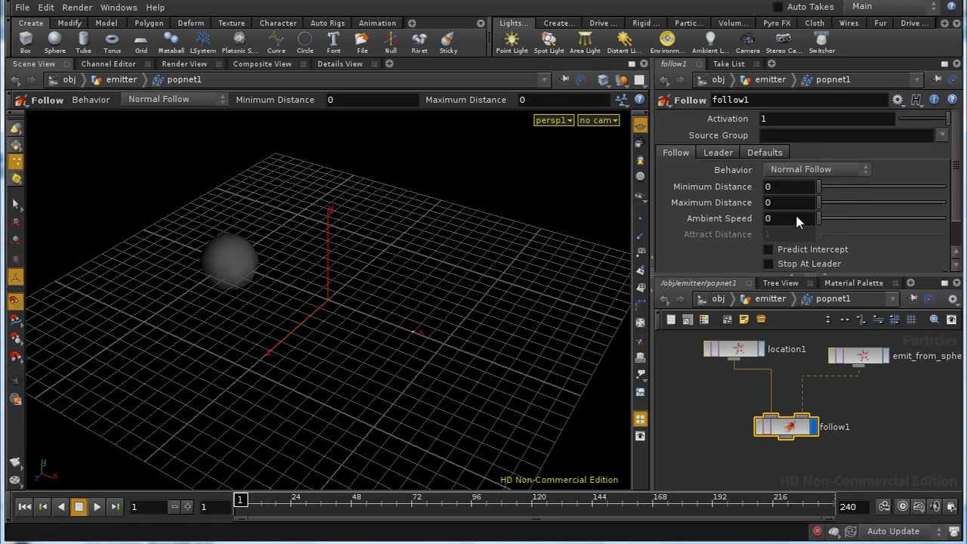
{"action": "type", "text": "15"}
{"action": "key", "text": "Return"}
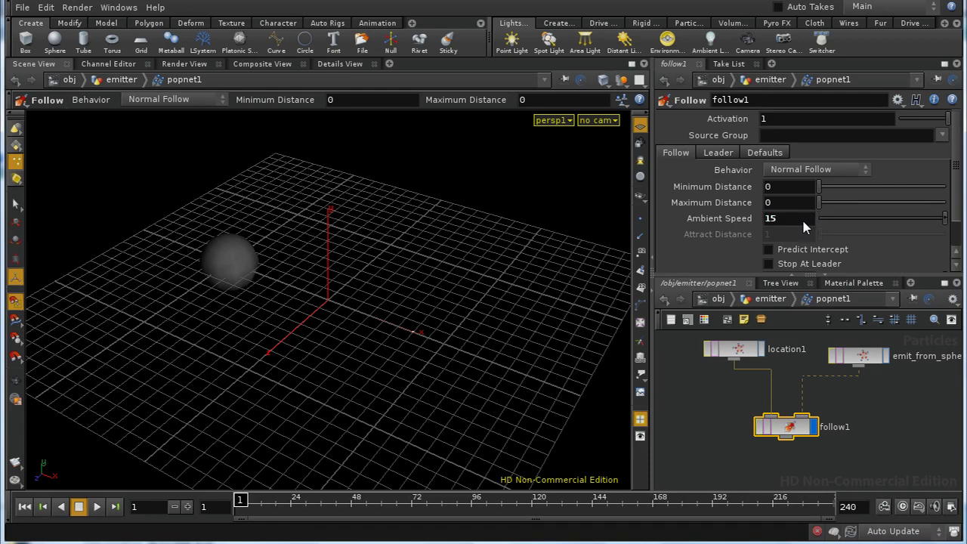
Enable Stop At Leader on follow1 and set its Source Group to initial.
{"action": "left_click", "coordinate": [820, 264]}
{"action": "mouse_move", "coordinate": [956, 213]}
{"action": "left_mouse_down"}
{"action": "mouse_move", "coordinate": [957, 244]}
{"action": "mouse_move", "coordinate": [959, 212]}
{"action": "left_mouse_up"}
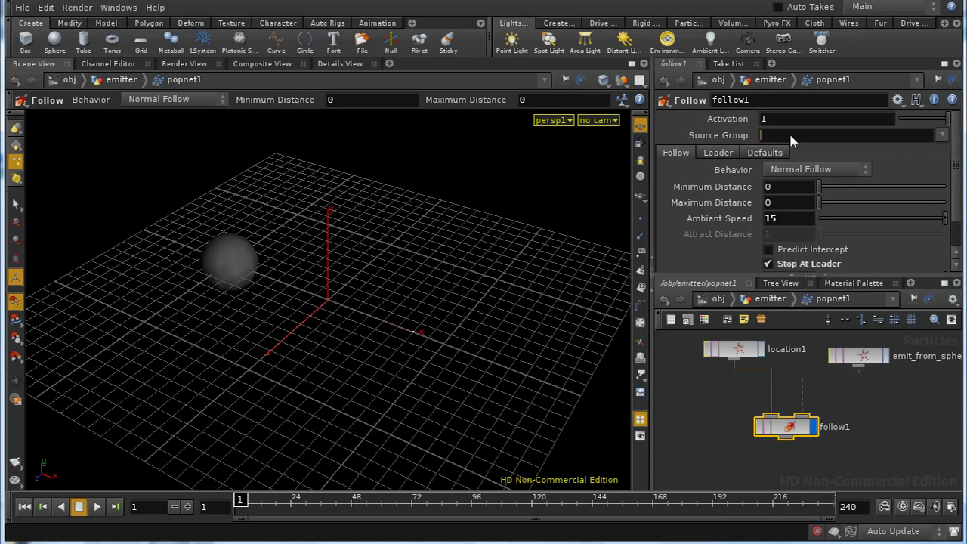
{"action": "left_click", "coordinate": [941, 134]}
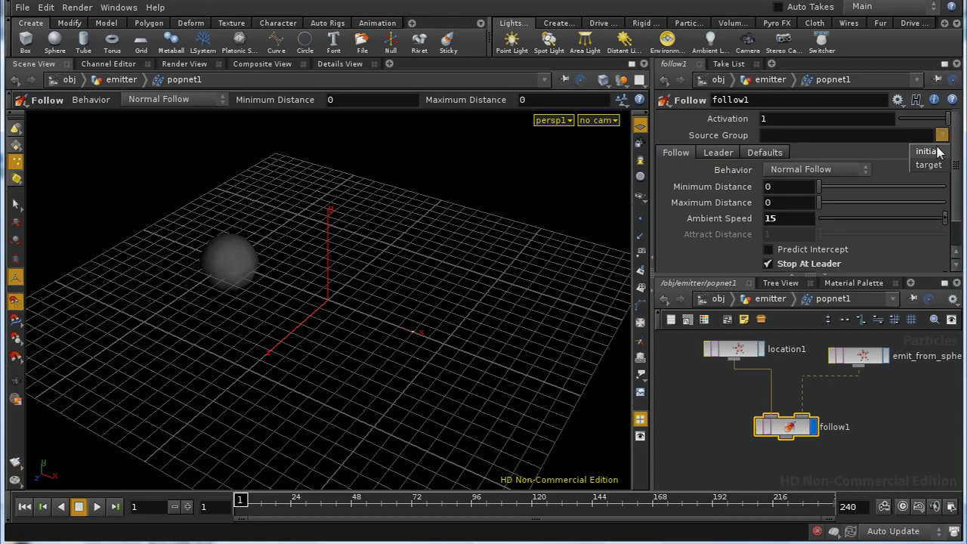
{"action": "left_click", "coordinate": [927, 152]}
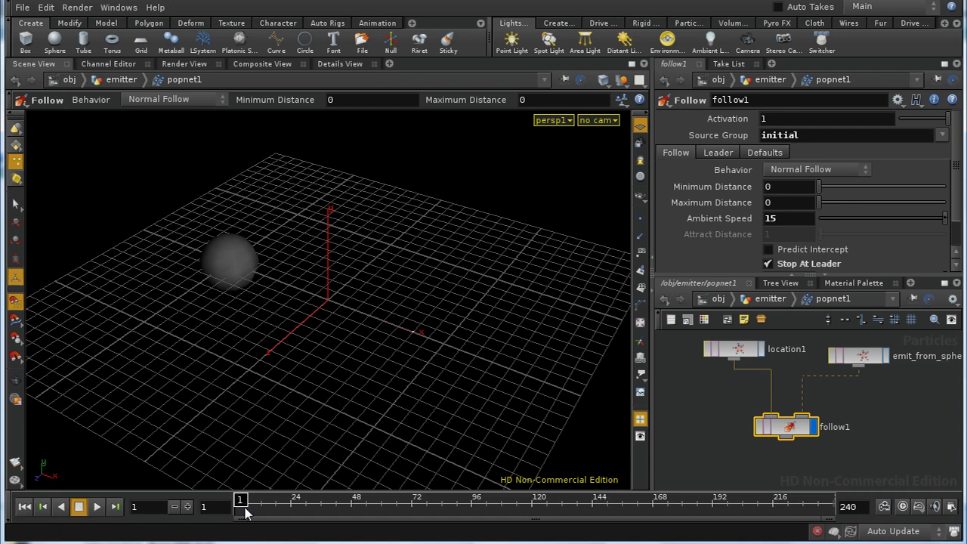
Play the simulation twice, restarting from the first frame, to check how the particles follow the target.
{"action": "left_click", "coordinate": [97, 507]}
{"action": "left_click", "coordinate": [79, 507]}
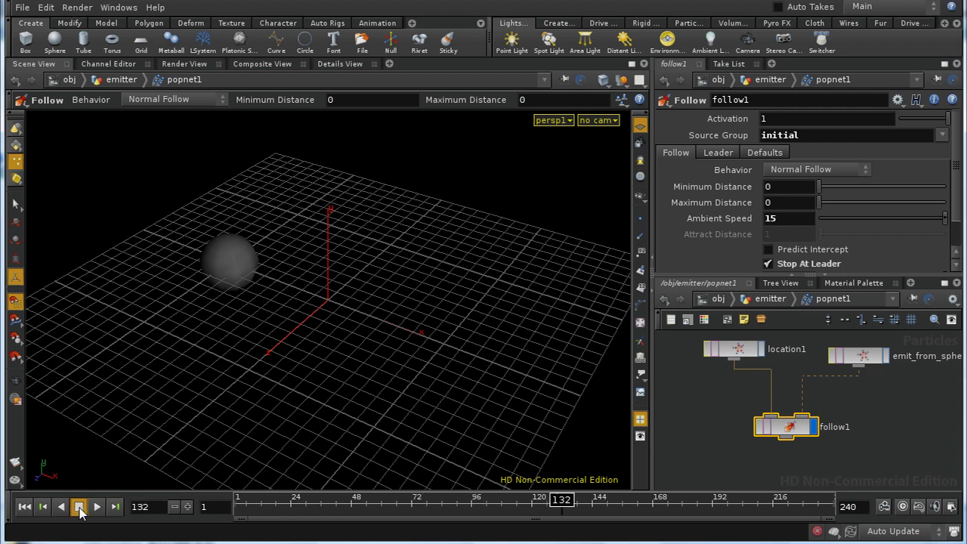
{"action": "left_click", "coordinate": [24, 507]}
{"action": "left_click", "coordinate": [96, 506]}
{"action": "left_click", "coordinate": [80, 507]}
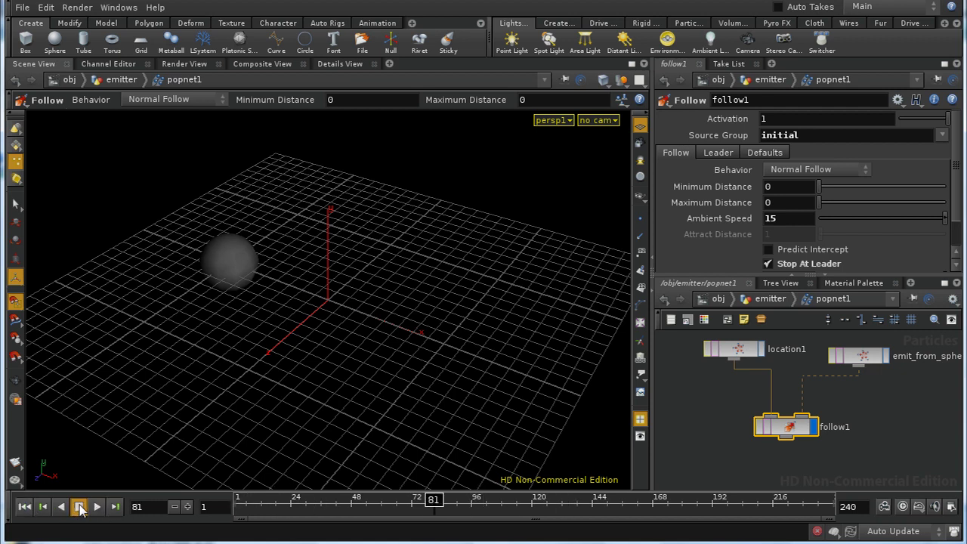
Enable real-time playback and replay the simulation from the first frame.
{"action": "left_click", "coordinate": [26, 506]}
{"action": "left_click", "coordinate": [902, 507]}
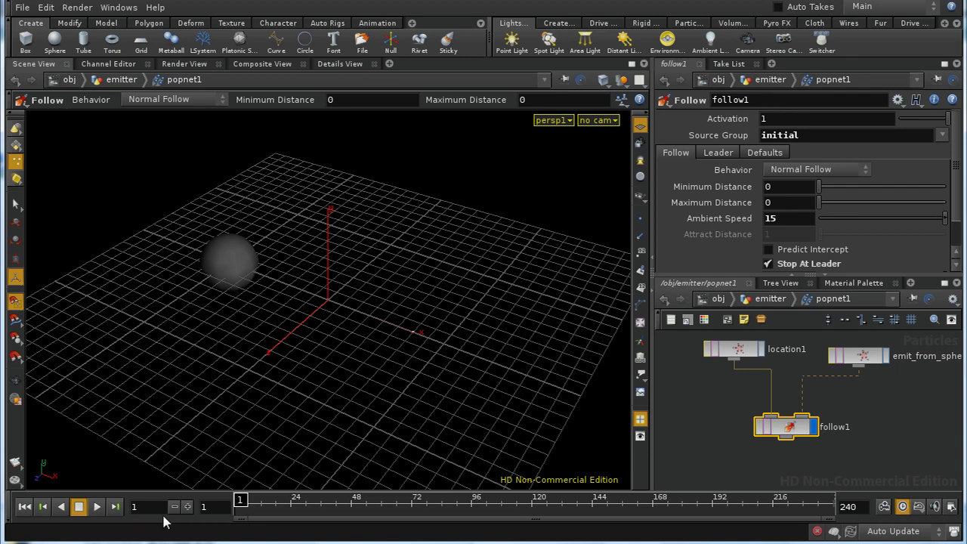
{"action": "left_click", "coordinate": [97, 506]}
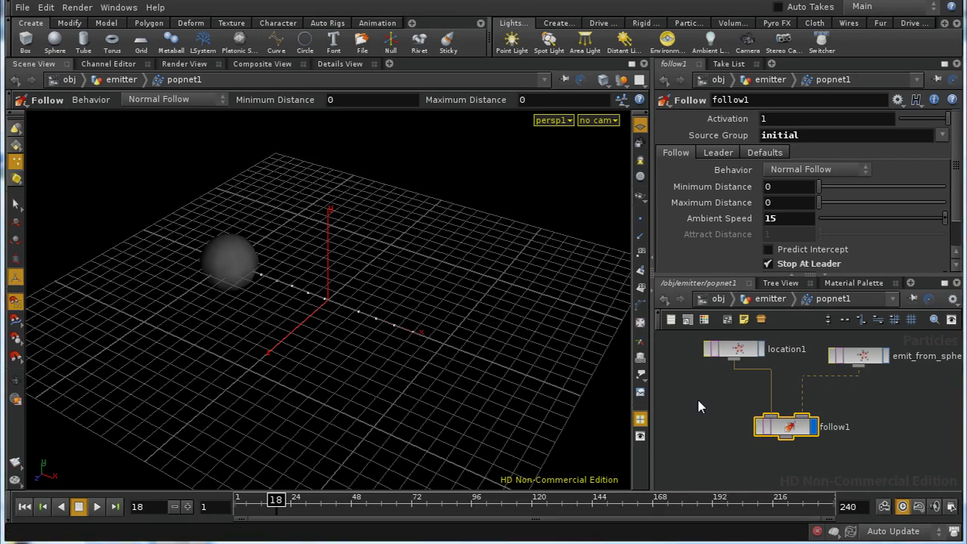
Spread the nodes apart, moving location1 higher and emit_from_sphere aside to leave room above follow1.
{"action": "mouse_move", "coordinate": [698, 406]}
{"action": "middle_mouse_down"}
{"action": "mouse_move", "coordinate": [705, 428]}
{"action": "mouse_move", "coordinate": [703, 401]}
{"action": "mouse_move", "coordinate": [705, 413]}
{"action": "middle_mouse_up"}
{"action": "middle_click_drag", "start_coordinate": [893, 441], "coordinate": [894, 448]}
{"action": "left_click_drag", "start_coordinate": [736, 389], "coordinate": [717, 345]}
{"action": "middle_click_drag", "start_coordinate": [817, 359], "coordinate": [870, 369]}
{"action": "left_click_drag", "start_coordinate": [903, 411], "coordinate": [921, 394]}
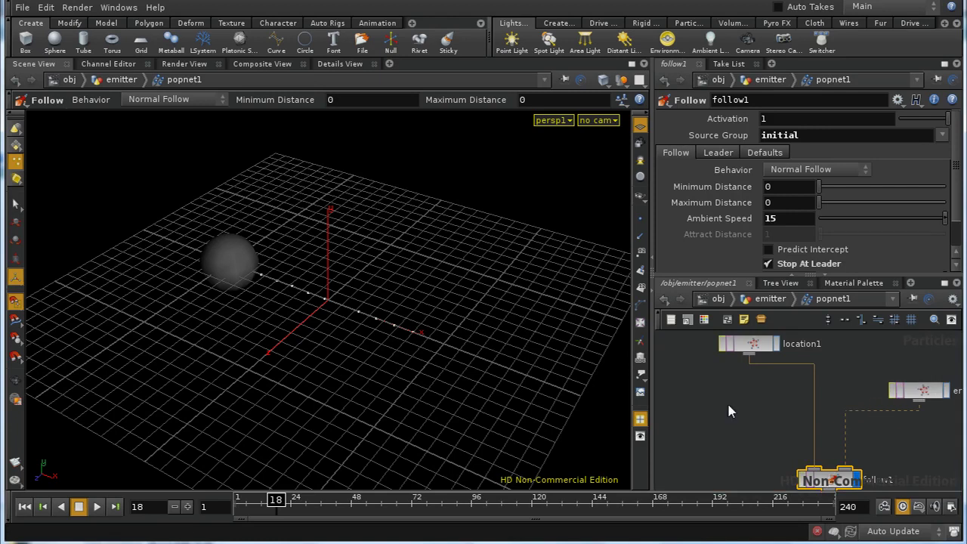
{"action": "middle_click_drag", "start_coordinate": [728, 410], "coordinate": [703, 391]}
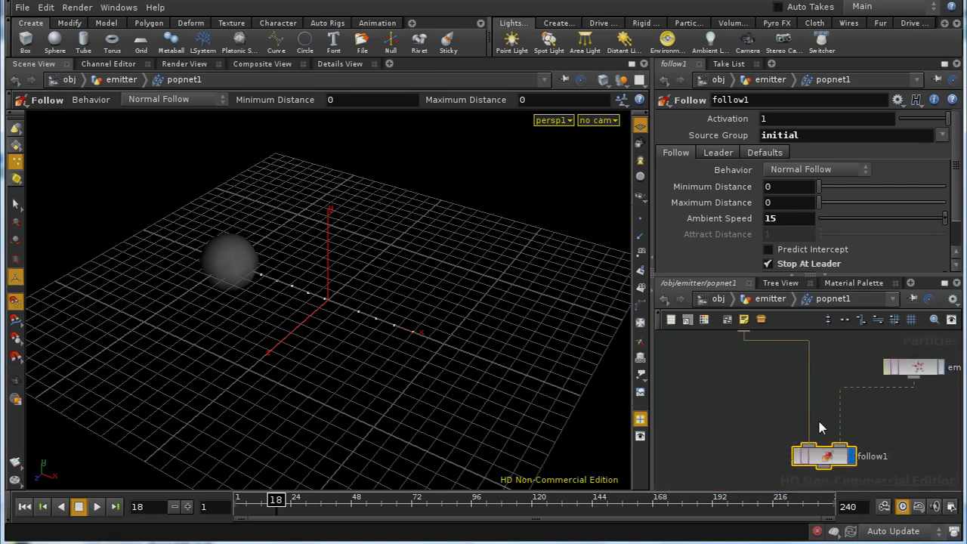
{"action": "middle_click_drag", "start_coordinate": [819, 427], "coordinate": [819, 478]}
{"action": "left_click_drag", "start_coordinate": [752, 382], "coordinate": [754, 364]}
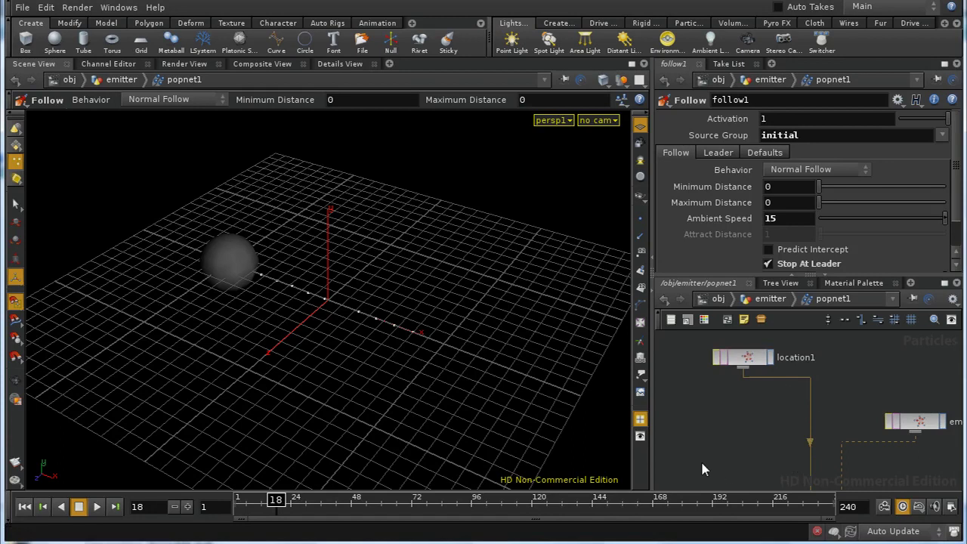
Change the network editor's link style to Rounded in its display options.
{"action": "key", "text": "d"}
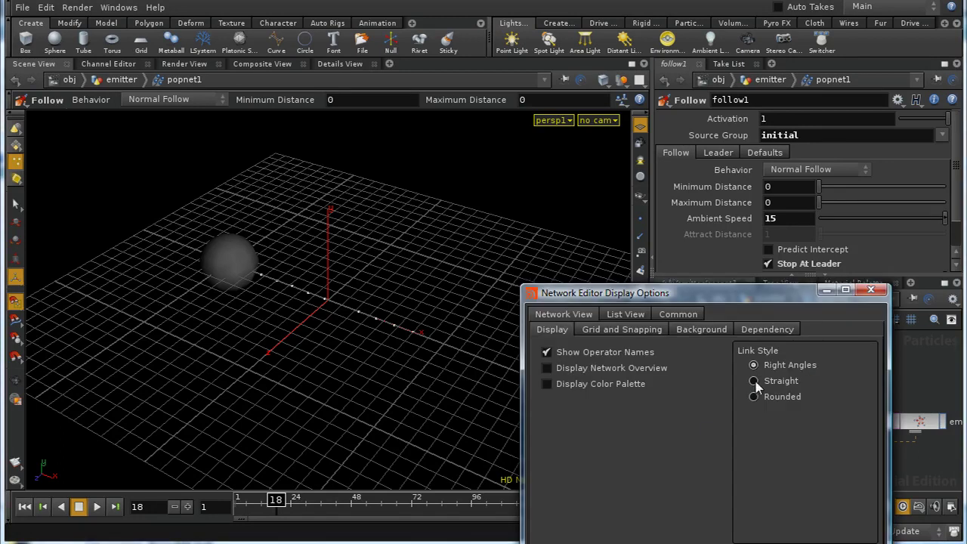
{"action": "left_click", "coordinate": [753, 396]}
{"action": "left_click", "coordinate": [871, 289]}
{"action": "mouse_move", "coordinate": [774, 431]}
{"action": "middle_mouse_down"}
{"action": "mouse_move", "coordinate": [777, 399]}
{"action": "mouse_move", "coordinate": [788, 421]}
{"action": "mouse_move", "coordinate": [760, 427]}
{"action": "middle_mouse_up"}
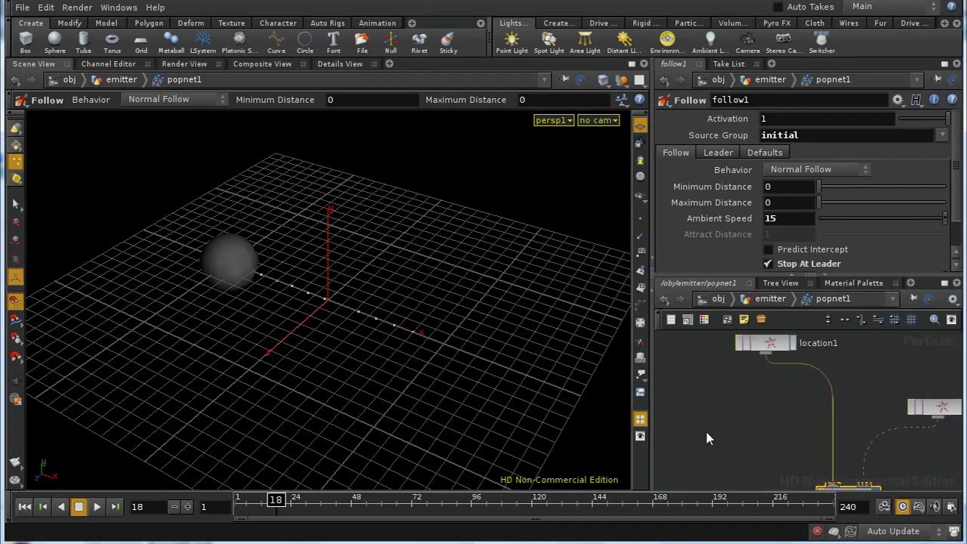
Insert a Force node on the connection between location1 and follow1.
{"action": "key", "text": "Tab"}
{"action": "type", "text": "f"}
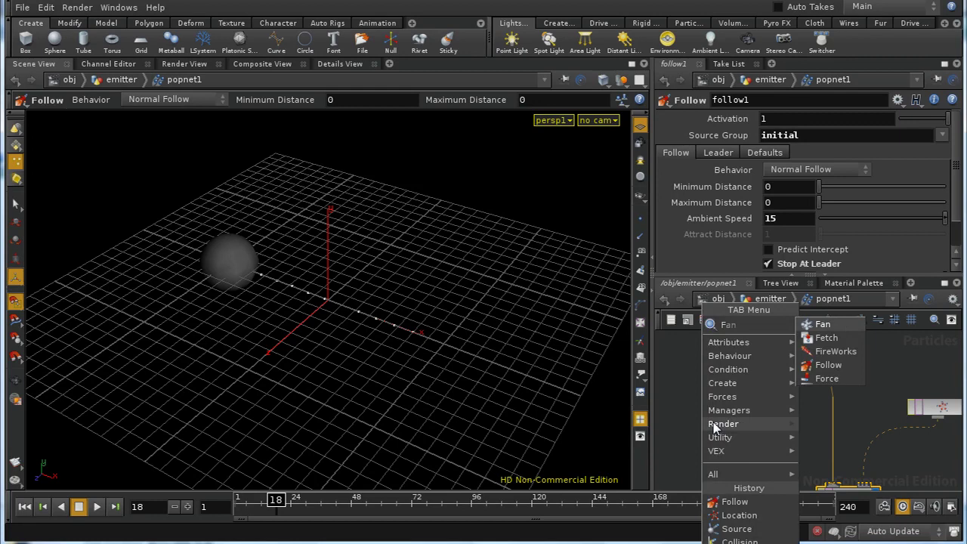
{"action": "left_click", "coordinate": [838, 379]}
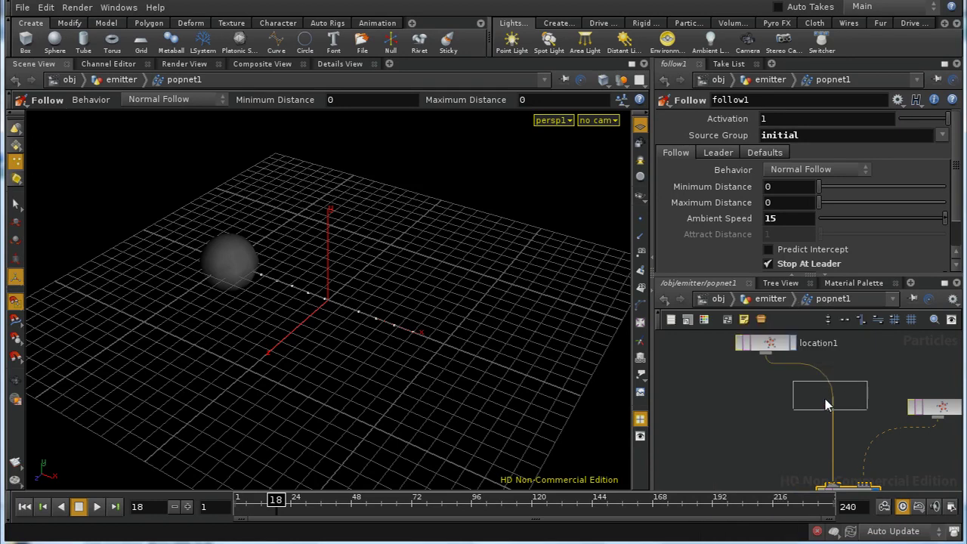
{"action": "left_click", "coordinate": [827, 404]}
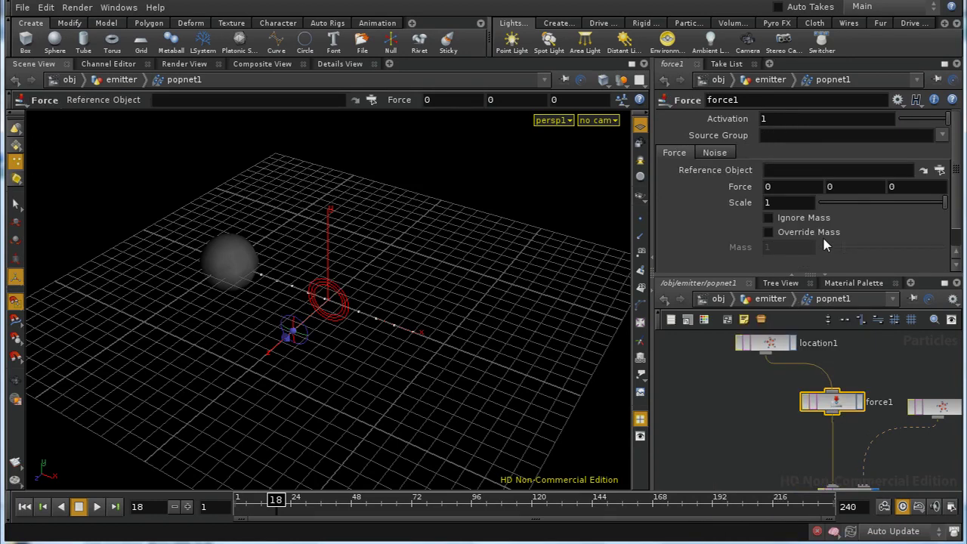
Set force1's noise Frequency to 0.2 on all axes, its Amplitude to 5 in Y and Z, and its Scale to 100.
{"action": "left_click", "coordinate": [715, 153]}
{"action": "middle_click_drag", "start_coordinate": [718, 235], "coordinate": [748, 239]}
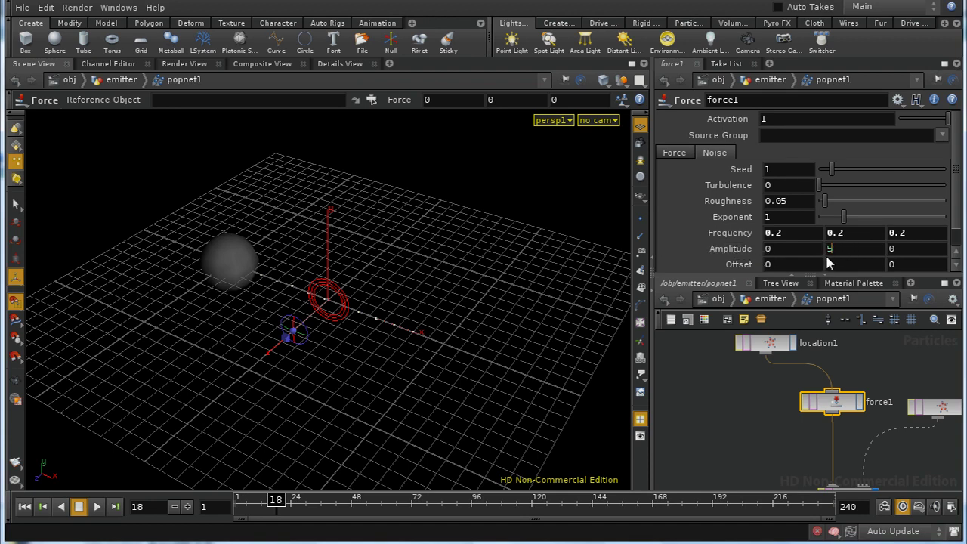
{"action": "type", "text": "5"}
{"action": "key", "text": "Tab"}
{"action": "type", "text": "5"}
{"action": "left_click", "coordinate": [684, 154]}
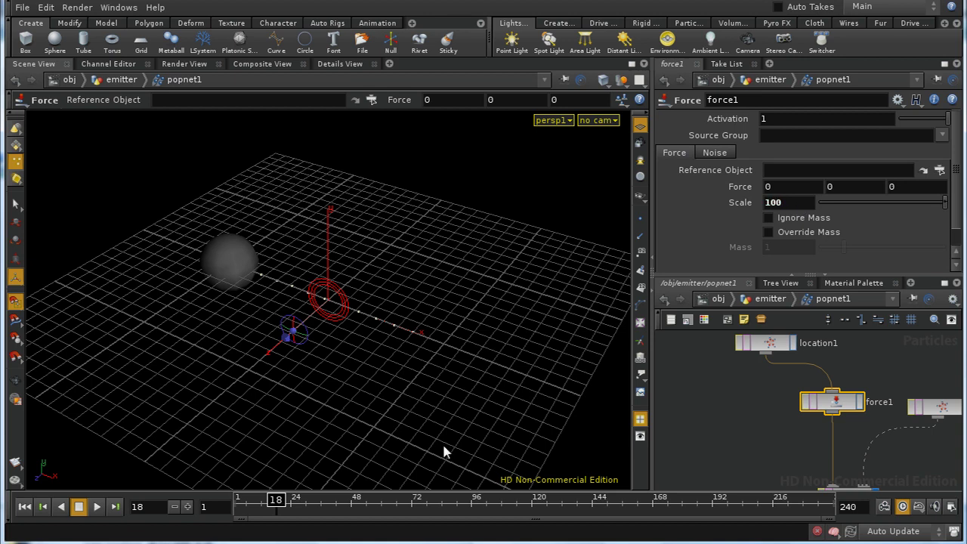
Play the simulation from frame 1 twice to check the effect of the noise force, returning to the first frame.
{"action": "left_click", "coordinate": [25, 507]}
{"action": "left_click", "coordinate": [97, 507]}
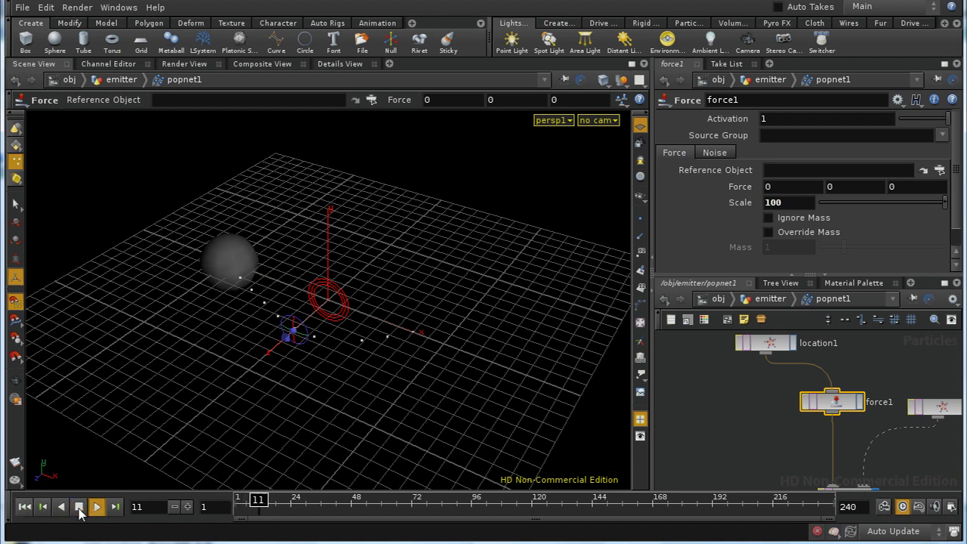
{"action": "left_click", "coordinate": [79, 509]}
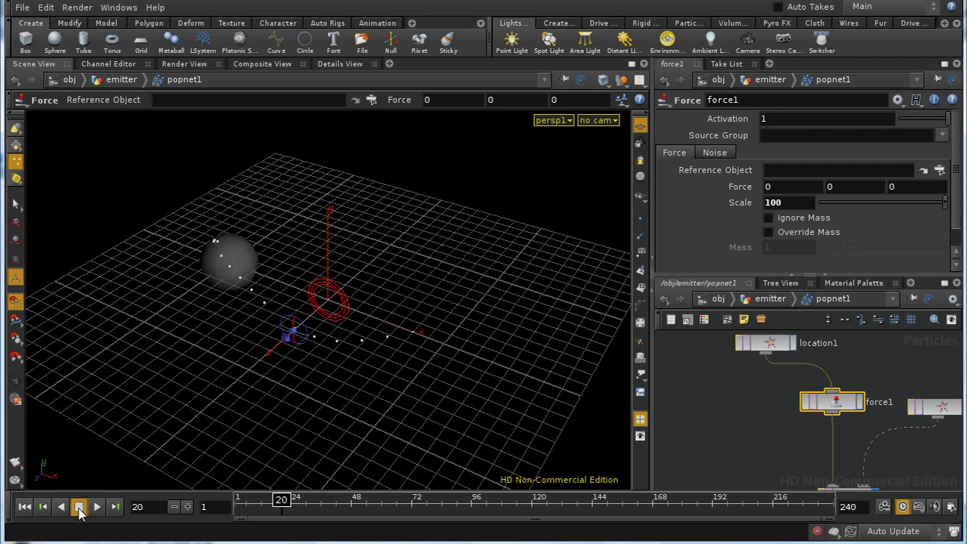
{"action": "left_click", "coordinate": [25, 507]}
{"action": "left_click", "coordinate": [96, 507]}
{"action": "left_click", "coordinate": [79, 507]}
{"action": "left_click", "coordinate": [26, 509]}
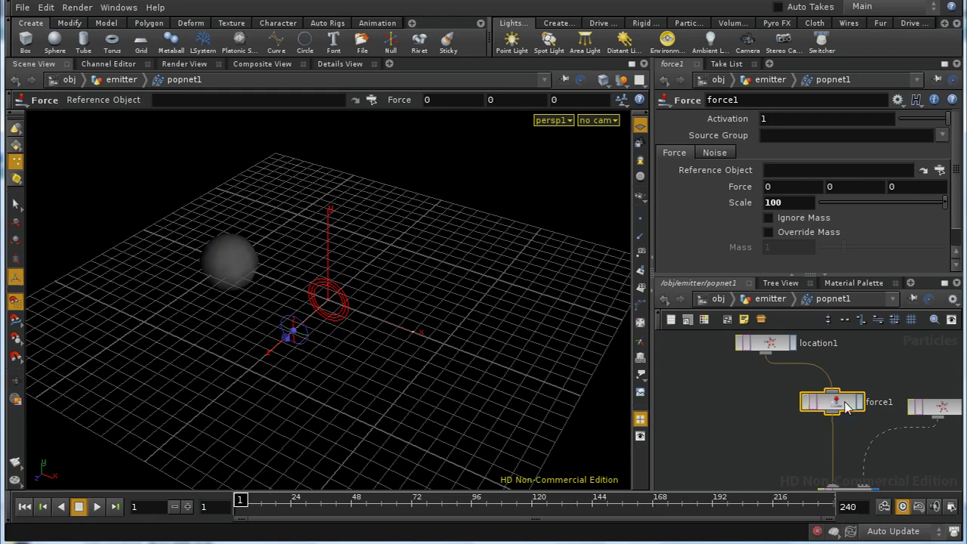
Set force1's noise Offset in X to the expression $ID * 100.
{"action": "left_click", "coordinate": [725, 152]}
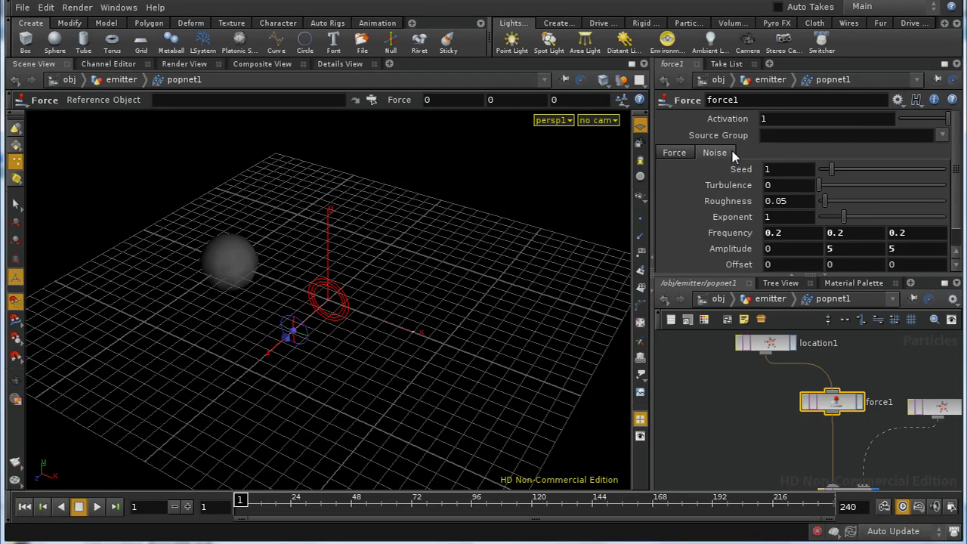
{"action": "scroll", "coordinate": [959, 171], "scroll_direction": "down", "scroll_amount": 1}
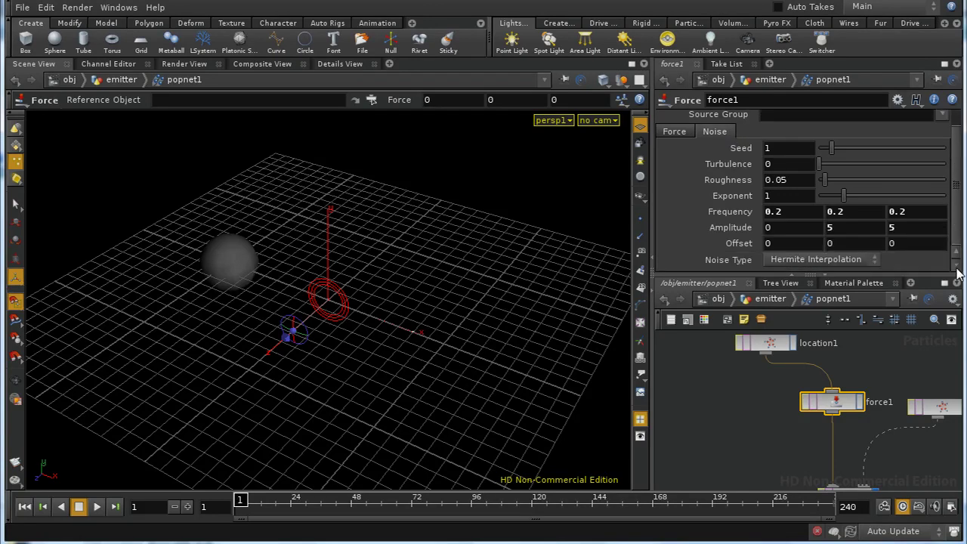
{"action": "left_click", "coordinate": [790, 243]}
{"action": "type", "text": "$F"}
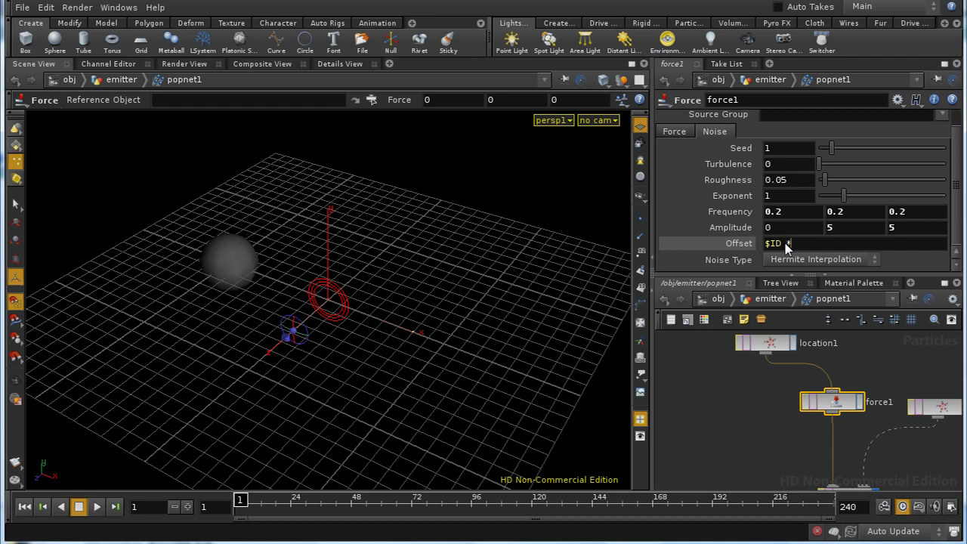
{"action": "key", "text": "Return"}
Play the simulation twice to check the per-particle noise offset, and return to frame 1.
{"action": "left_click", "coordinate": [97, 506]}
{"action": "left_click", "coordinate": [80, 507]}
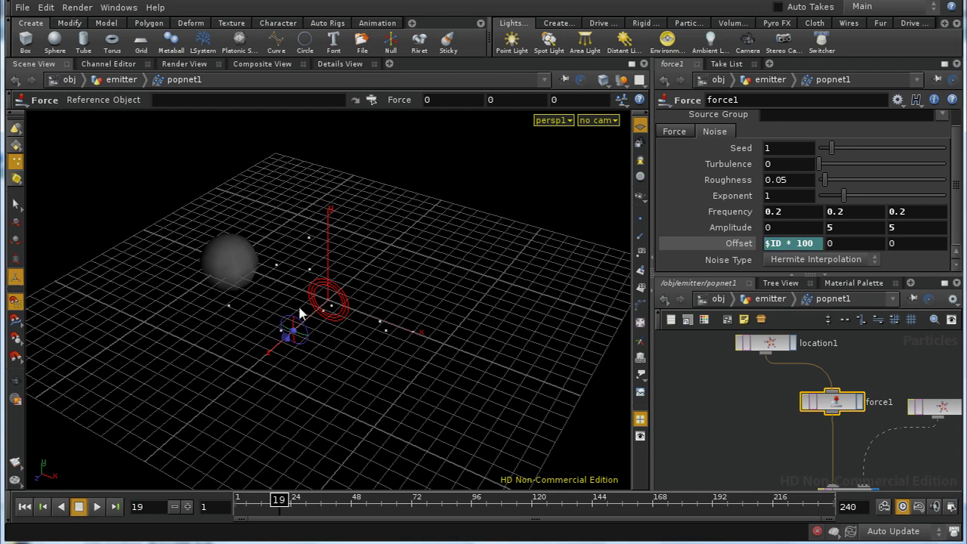
{"action": "left_click", "coordinate": [24, 507]}
{"action": "left_click", "coordinate": [97, 506]}
{"action": "left_click", "coordinate": [79, 507]}
{"action": "left_click", "coordinate": [24, 507]}
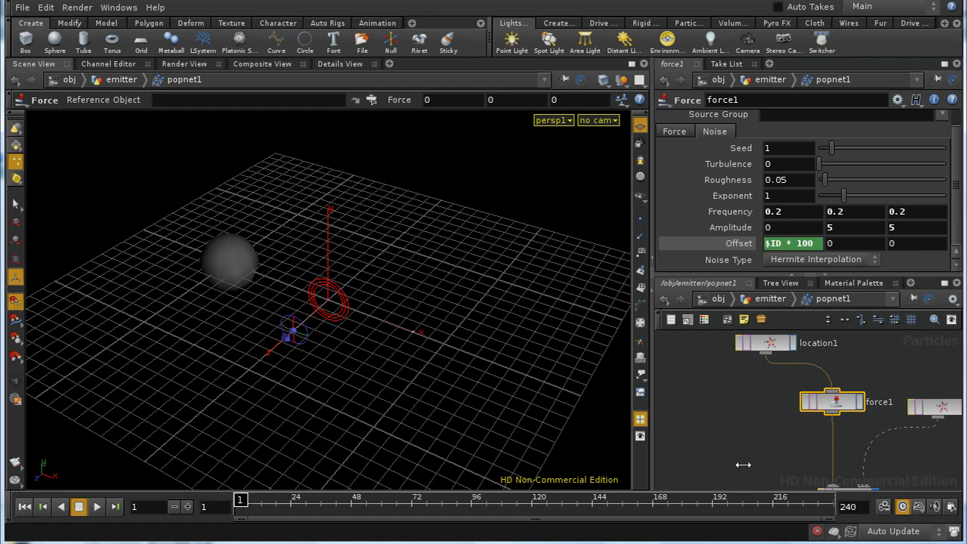
Move force1 aside in the network and insert a Drag node between force1 and follow1.
{"action": "middle_click_drag", "start_coordinate": [852, 427], "coordinate": [896, 408]}
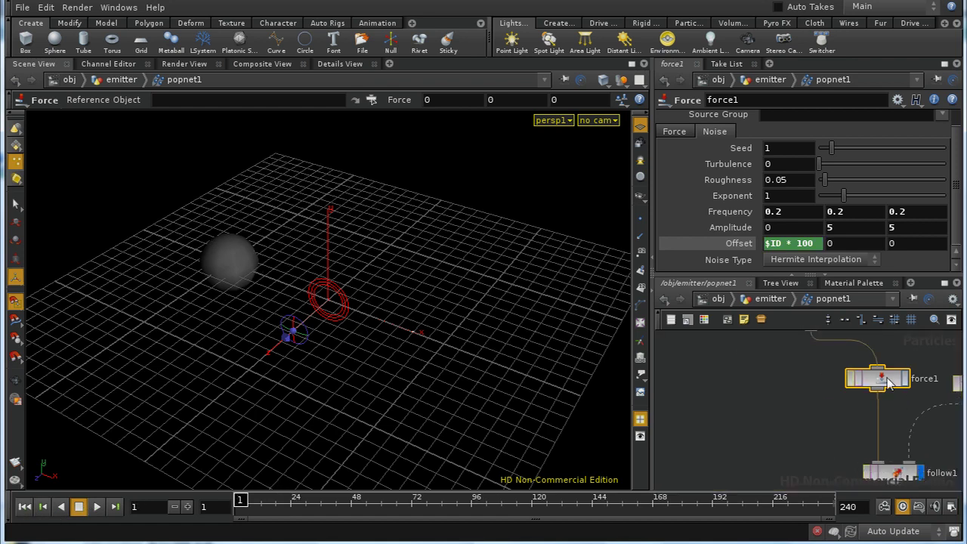
{"action": "left_click_drag", "start_coordinate": [889, 383], "coordinate": [812, 365]}
{"action": "key", "text": "Tab"}
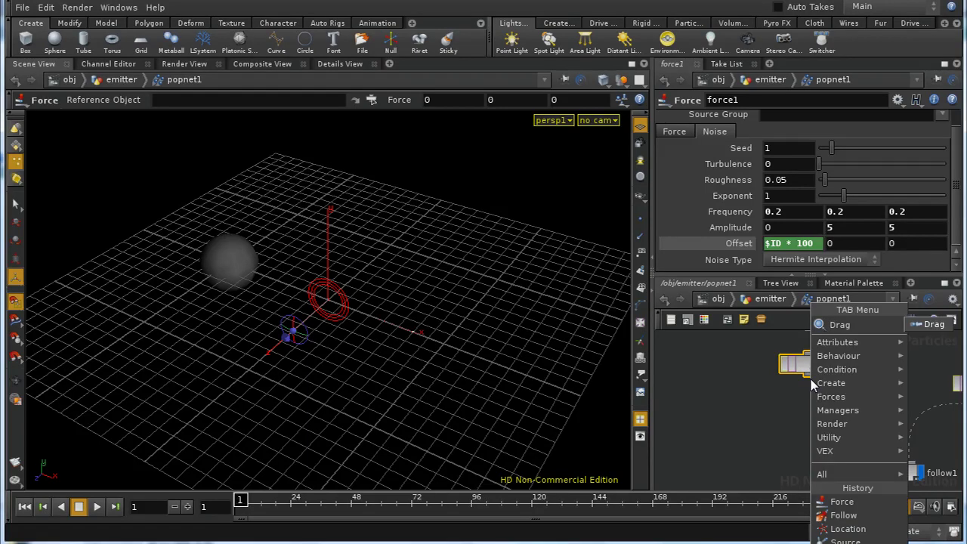
{"action": "left_click", "coordinate": [931, 324]}
{"action": "left_click", "coordinate": [822, 420]}
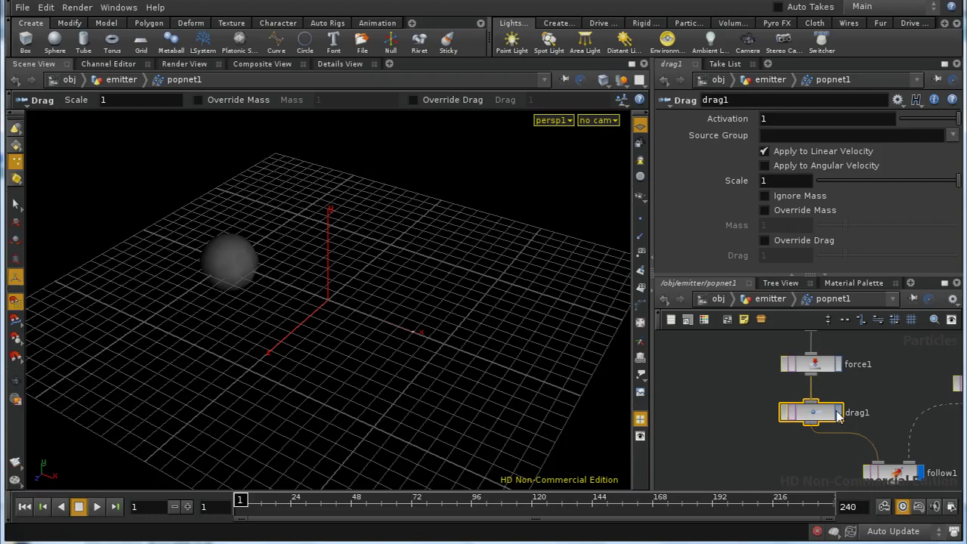
Compare the force1 and drag1 parameters, play the simulation with the drag in place, and return to frame 1.
{"action": "left_click", "coordinate": [827, 370]}
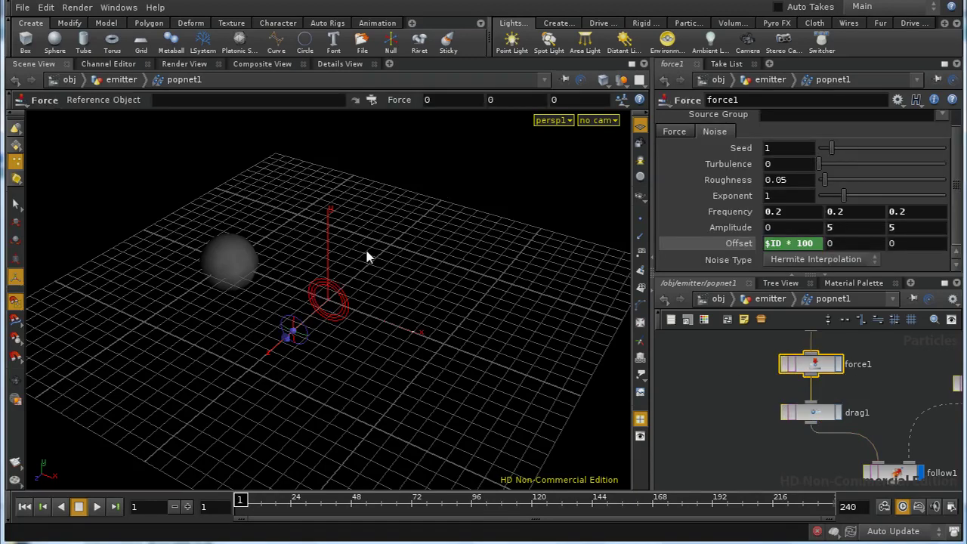
{"action": "left_click", "coordinate": [828, 411]}
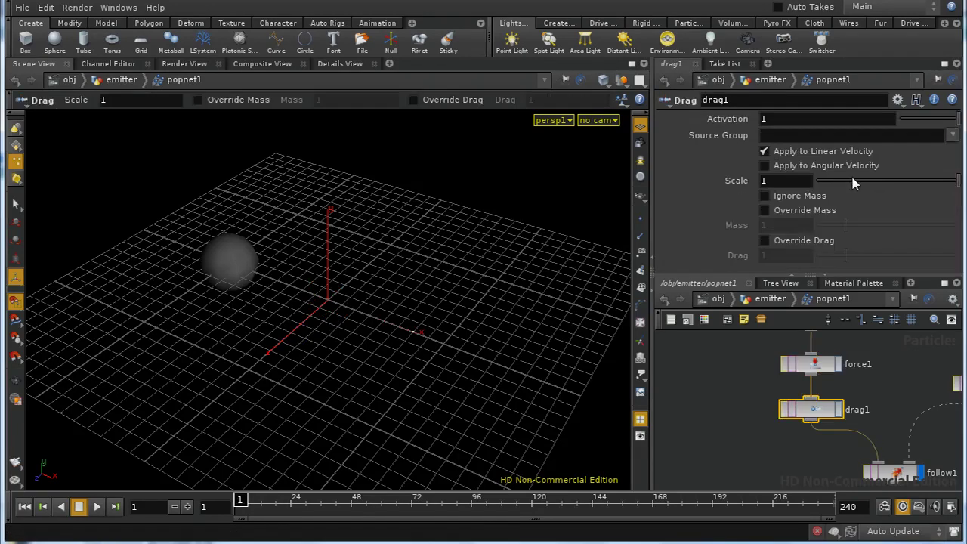
{"action": "left_click", "coordinate": [814, 368]}
{"action": "left_click", "coordinate": [818, 411]}
{"action": "left_click", "coordinate": [97, 506]}
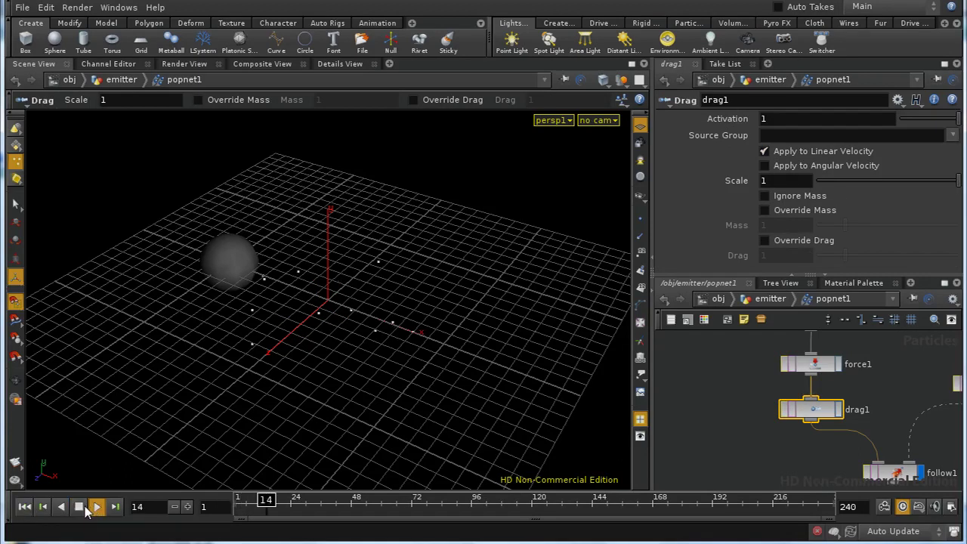
{"action": "left_click", "coordinate": [79, 507]}
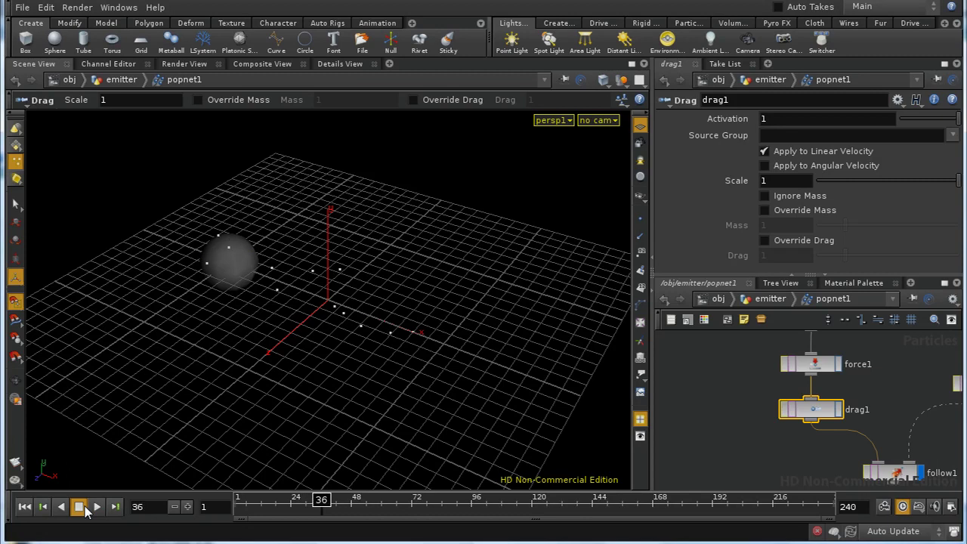
{"action": "left_click", "coordinate": [30, 509]}
Append a Collision node to the output of follow1 and place it directly below.
{"action": "middle_click_drag", "start_coordinate": [865, 391], "coordinate": [769, 366]}
{"action": "middle_click_drag", "start_coordinate": [713, 403], "coordinate": [729, 381]}
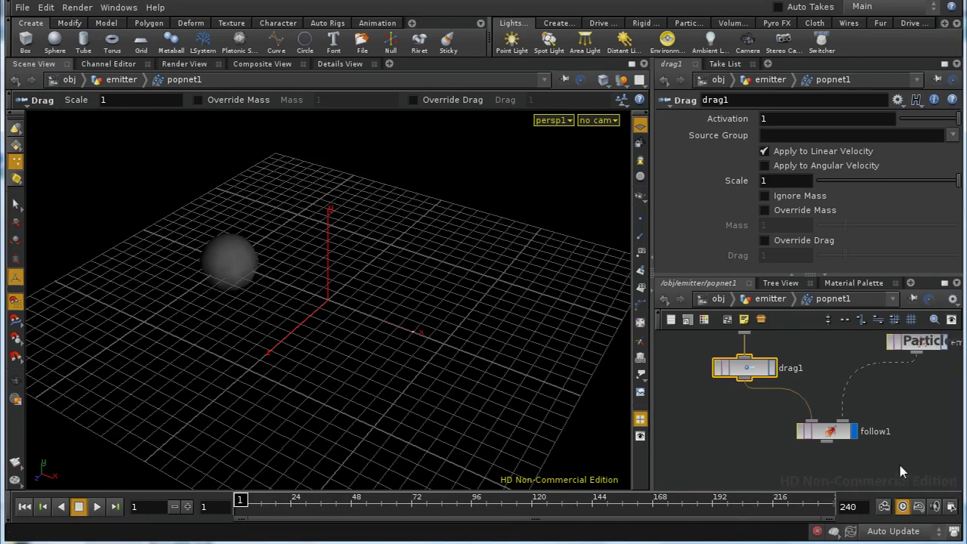
{"action": "middle_click_drag", "start_coordinate": [894, 460], "coordinate": [894, 417]}
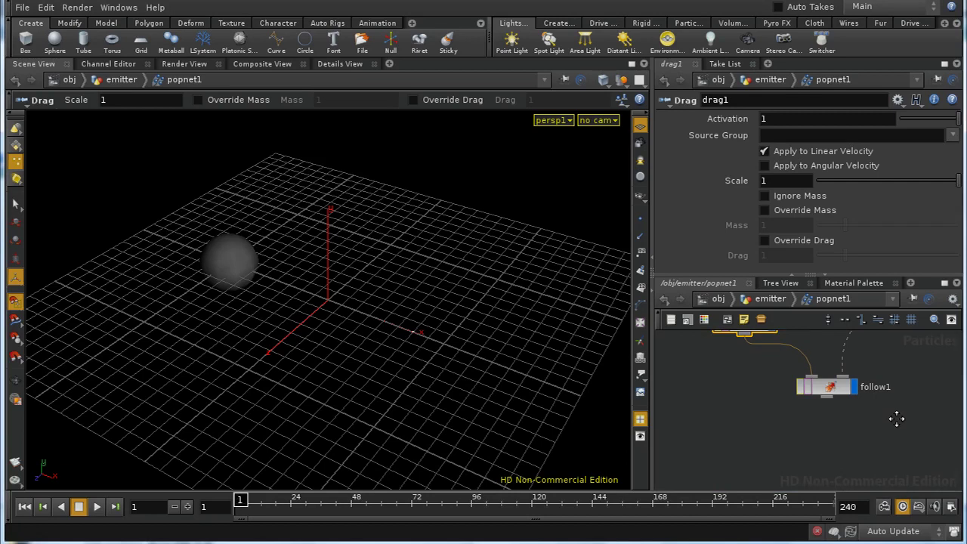
{"action": "right_click", "coordinate": [828, 403]}
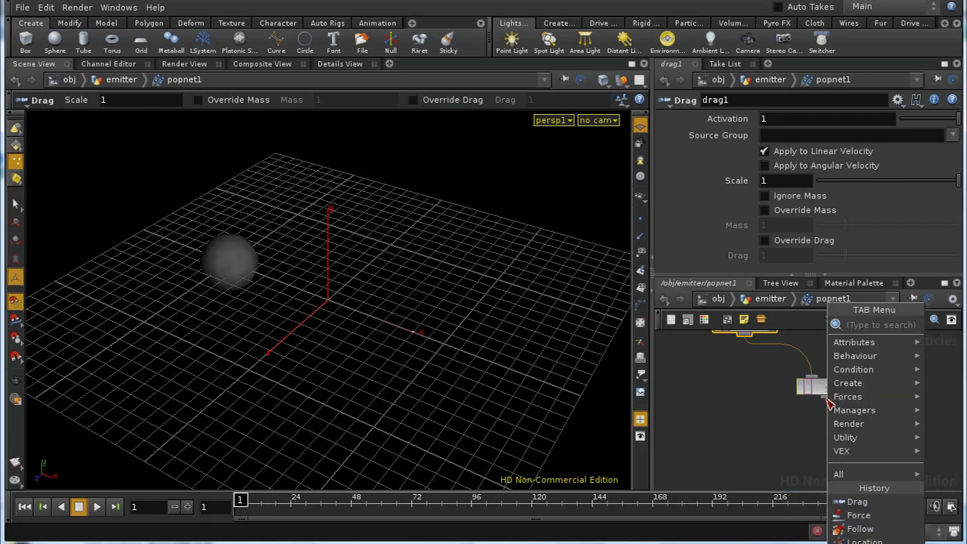
{"action": "type", "text": "col"}
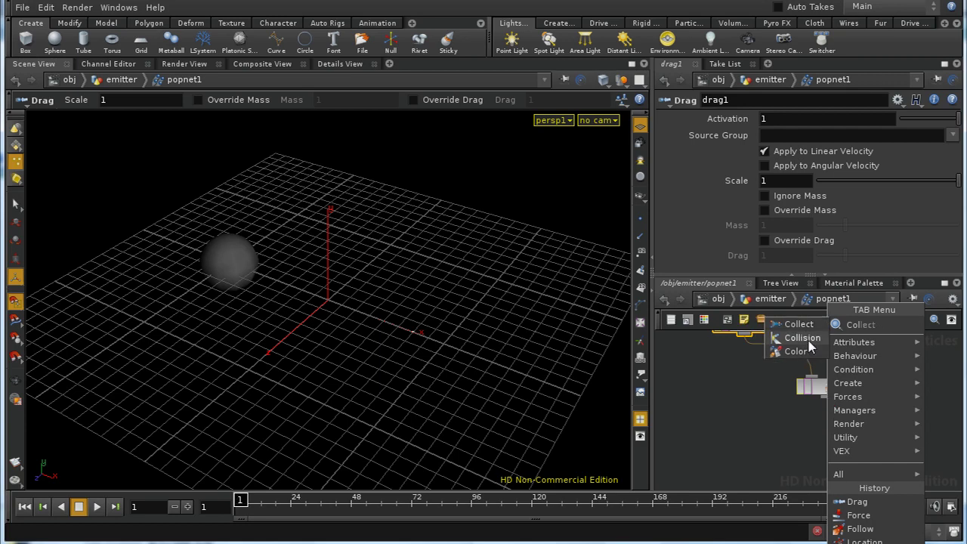
{"action": "left_click", "coordinate": [806, 339]}
{"action": "left_click", "coordinate": [827, 435]}
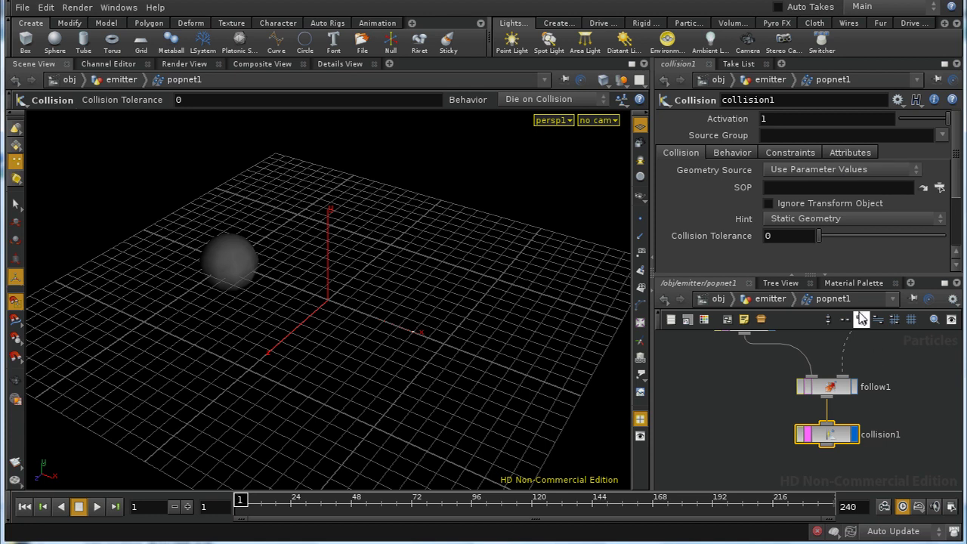
Examine collision1's Geometry Source options and the popnet1 node's context inputs in the emitter network.
{"action": "left_click", "coordinate": [940, 187]}
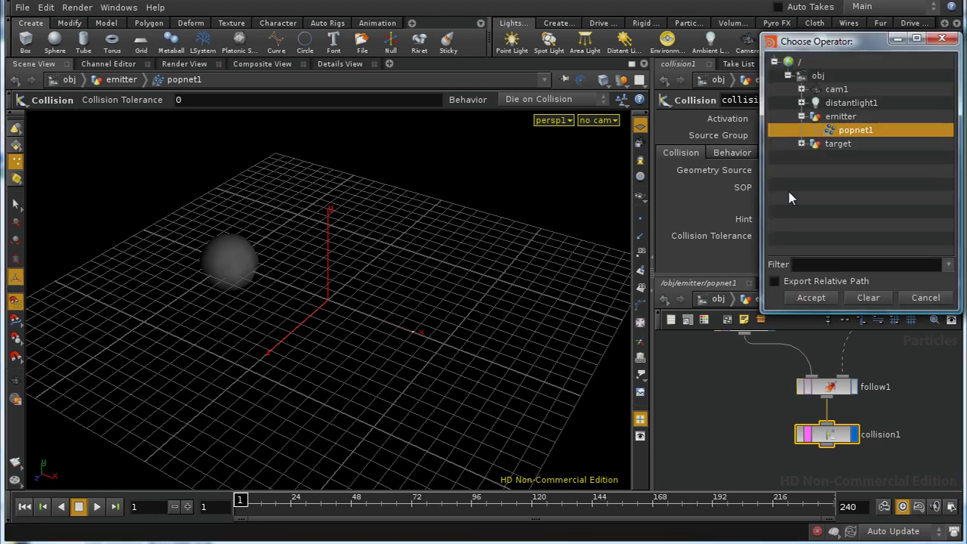
{"action": "left_click", "coordinate": [941, 39]}
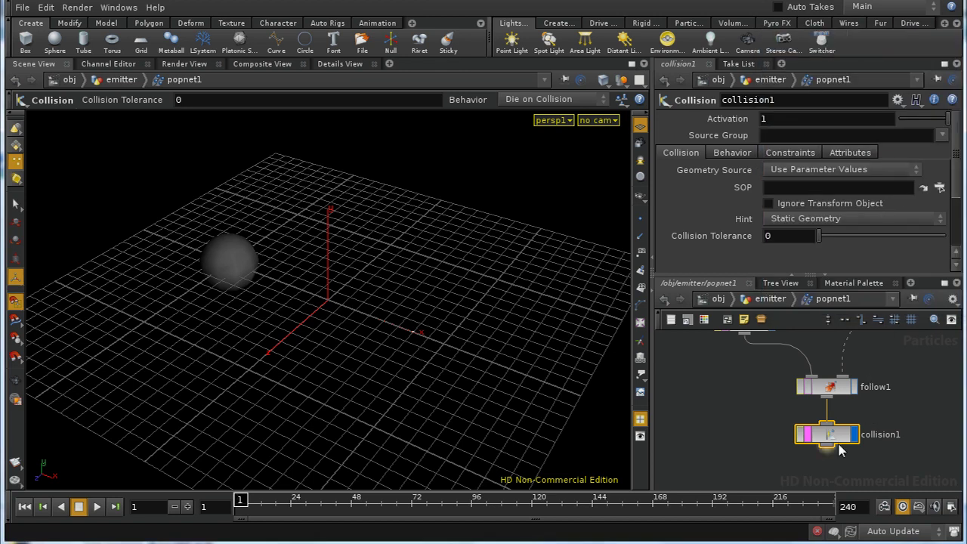
{"action": "left_click", "coordinate": [855, 172]}
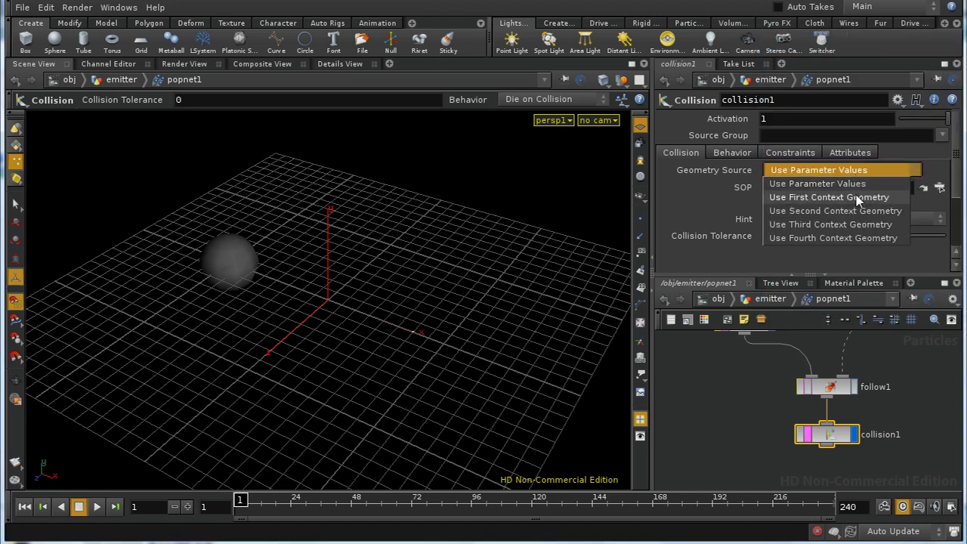
{"action": "left_click", "coordinate": [913, 355]}
{"action": "key", "text": "u"}
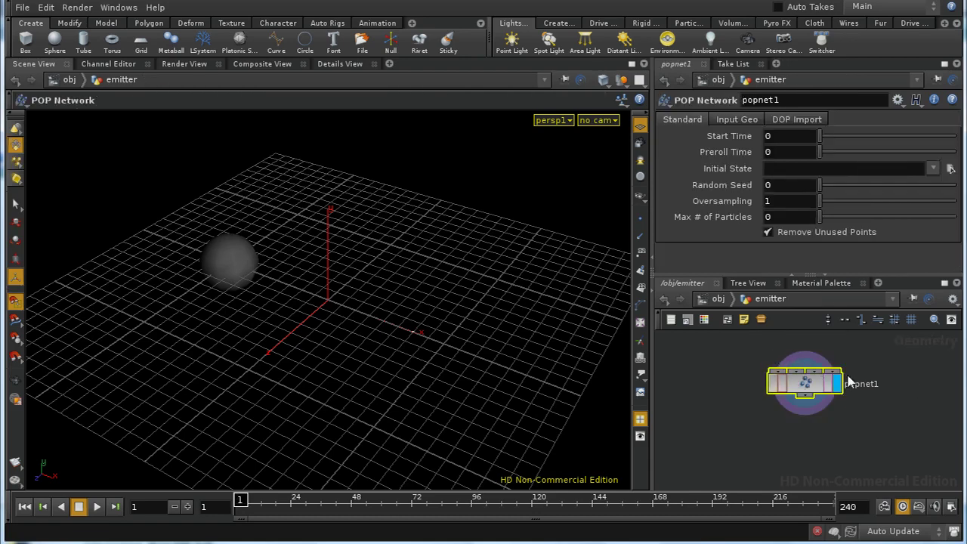
{"action": "double_click", "coordinate": [812, 386]}
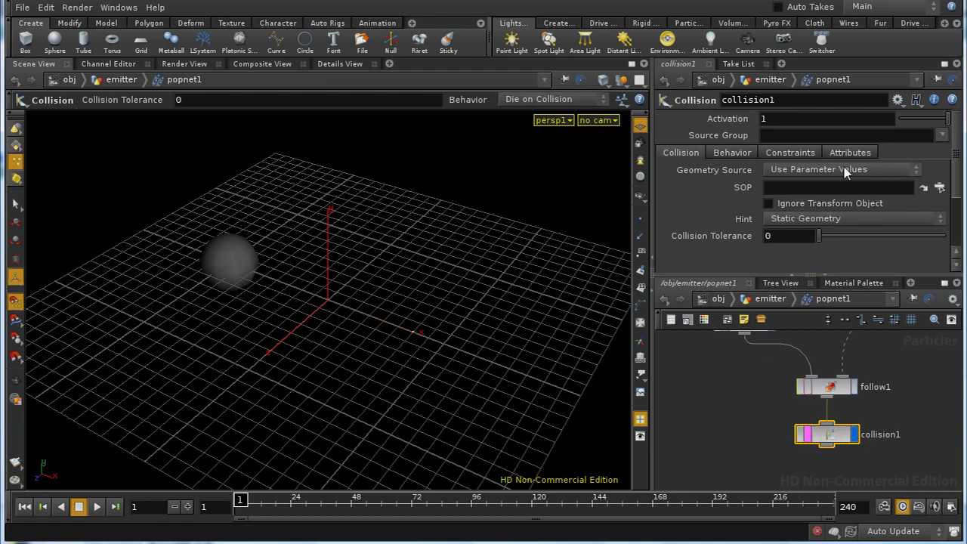
Set collision1's collision SOP to the target object, /obj/target.
{"action": "left_click", "coordinate": [940, 190]}
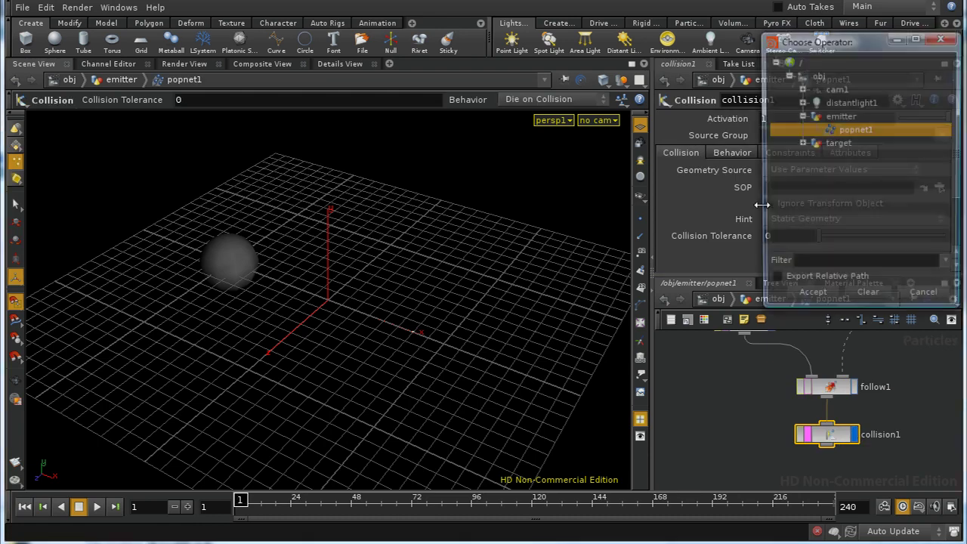
{"action": "left_click", "coordinate": [836, 143]}
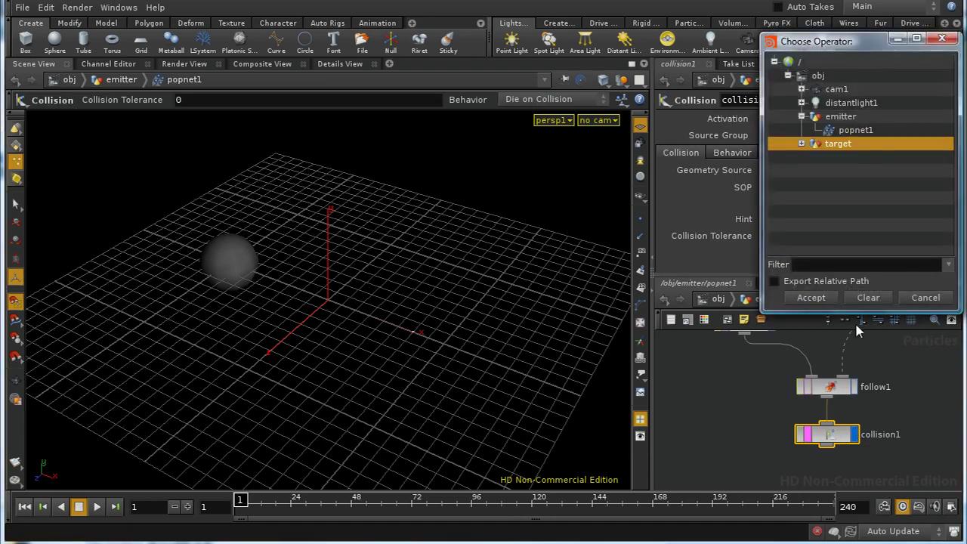
{"action": "left_click", "coordinate": [811, 298]}
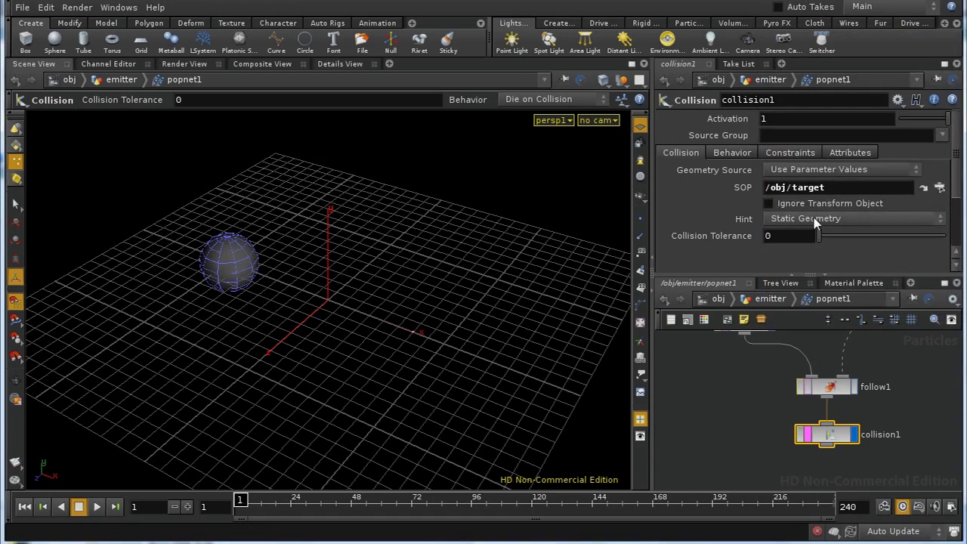
Set collision1's Collision Event to hitevent and play the simulation to check the particles hitting the sphere.
{"action": "left_click", "coordinate": [736, 155]}
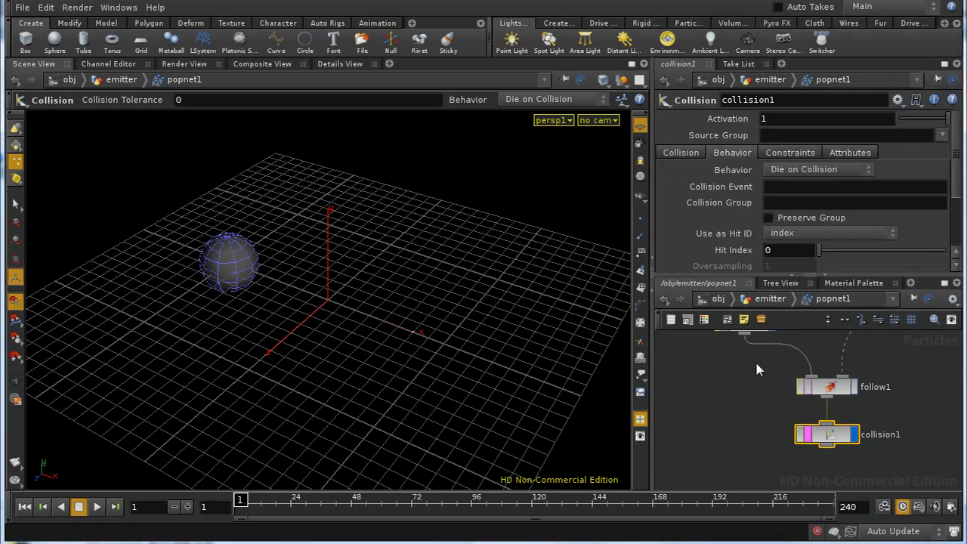
{"action": "left_click", "coordinate": [685, 154]}
{"action": "left_click", "coordinate": [726, 156]}
{"action": "left_click", "coordinate": [781, 191]}
{"action": "type", "text": "hitevent"}
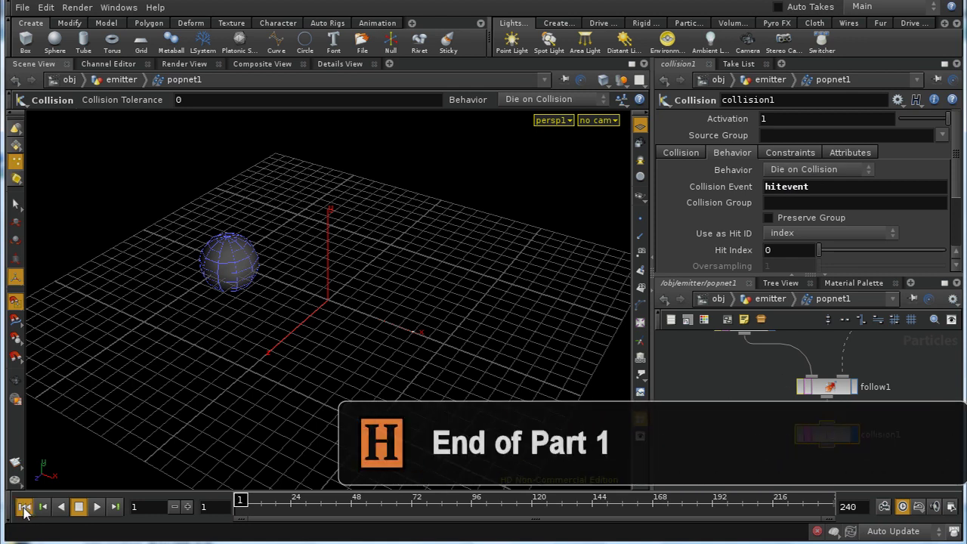
{"action": "left_click", "coordinate": [97, 507]}
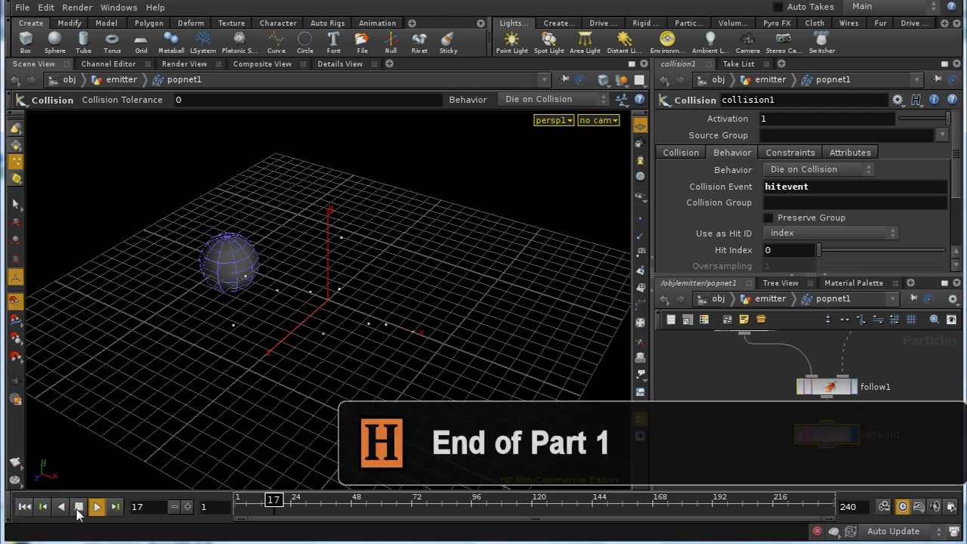
{"action": "left_click", "coordinate": [79, 508]}
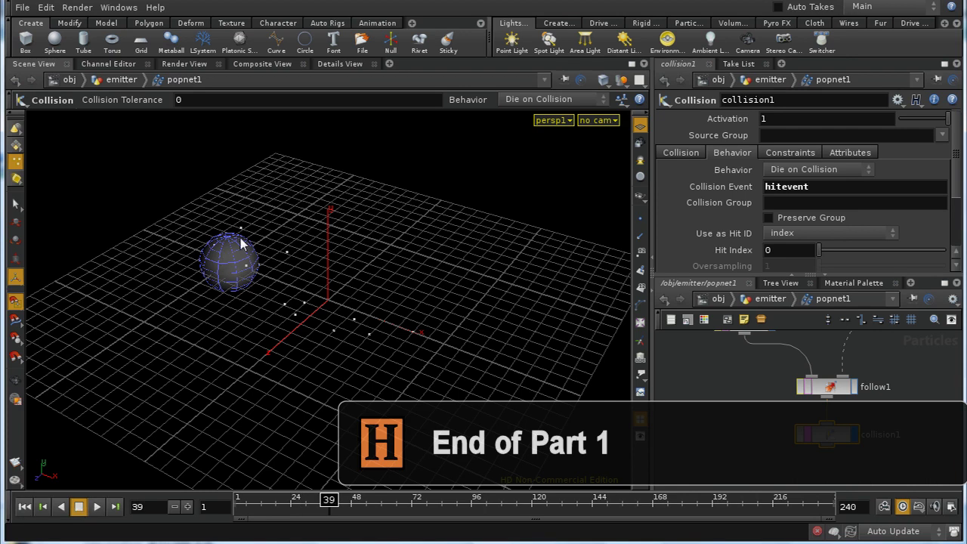